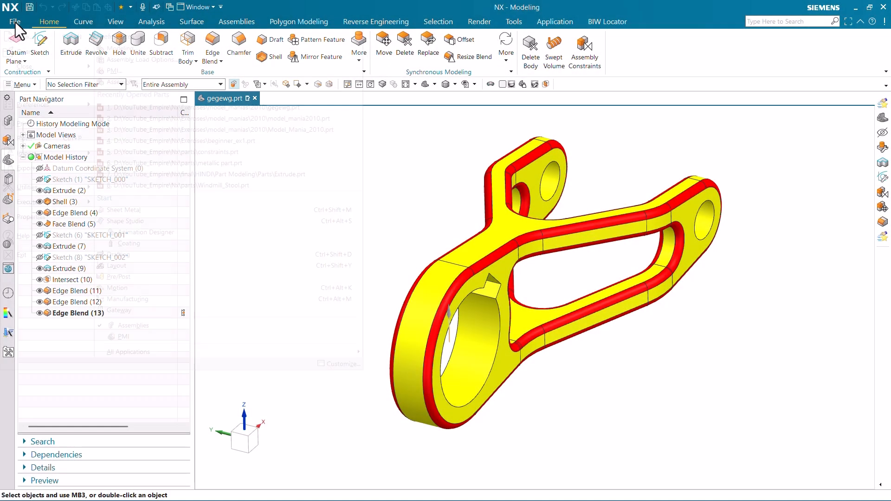
Start a new millimetre Model part and set its folder to D:\YouTube_Empire\Nx\Exercises\model_manias\2010
left_click(15, 22)
left_click(21, 35)
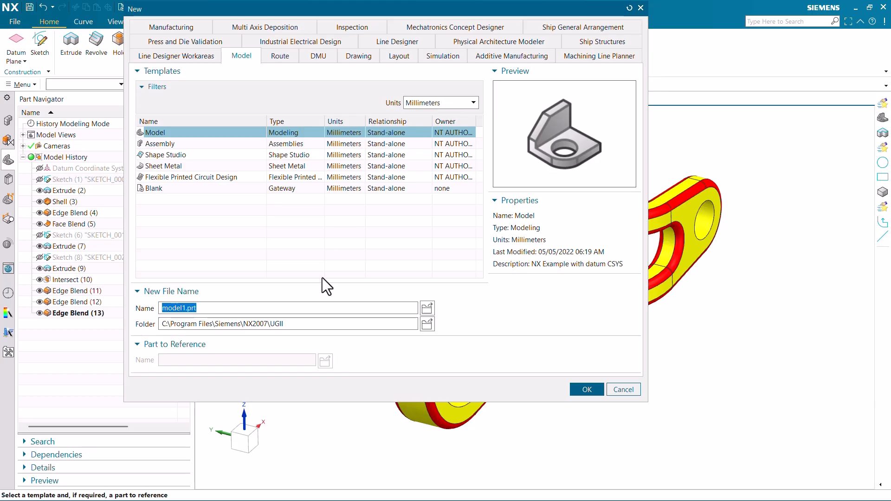
left_click(427, 324)
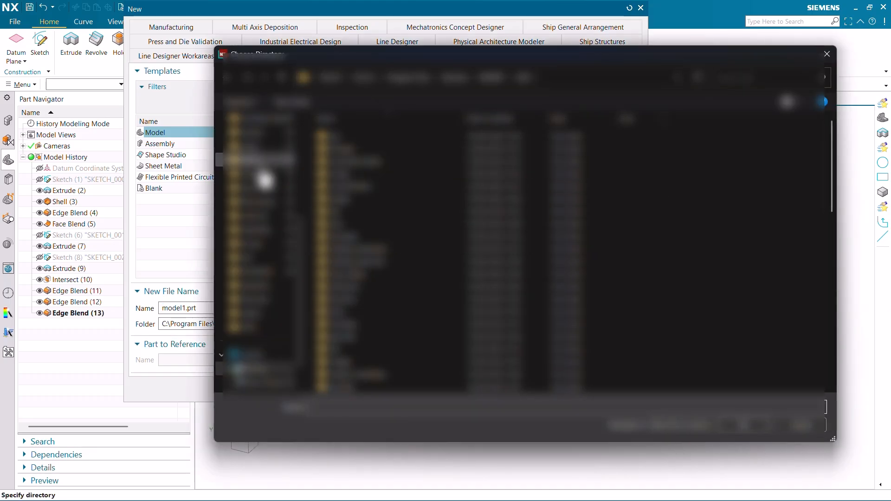
left_click(265, 294)
double_click(347, 149)
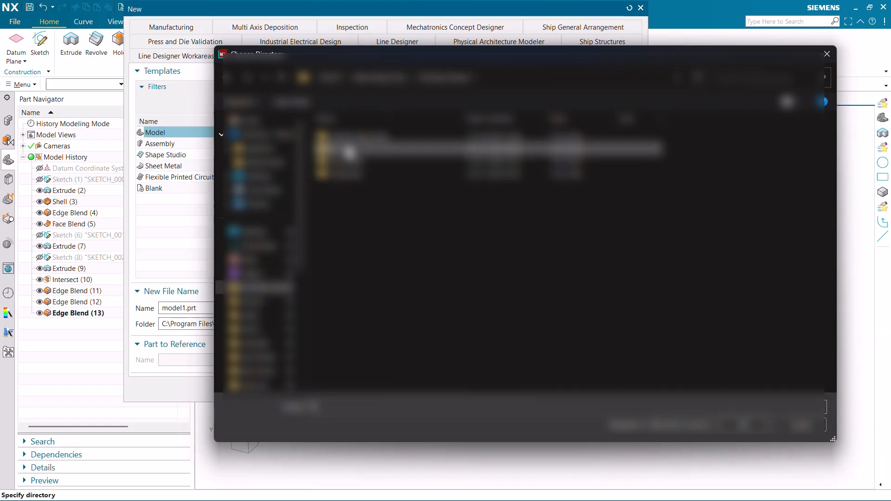
double_click(353, 161)
double_click(356, 139)
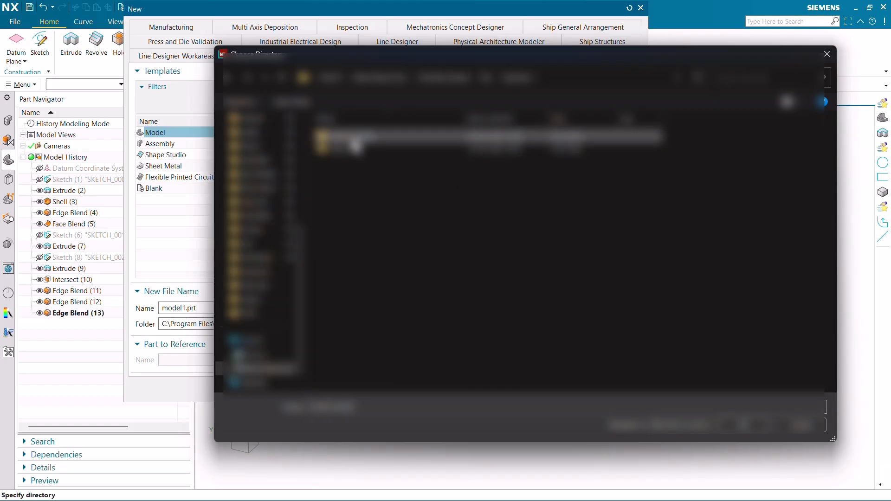
double_click(330, 137)
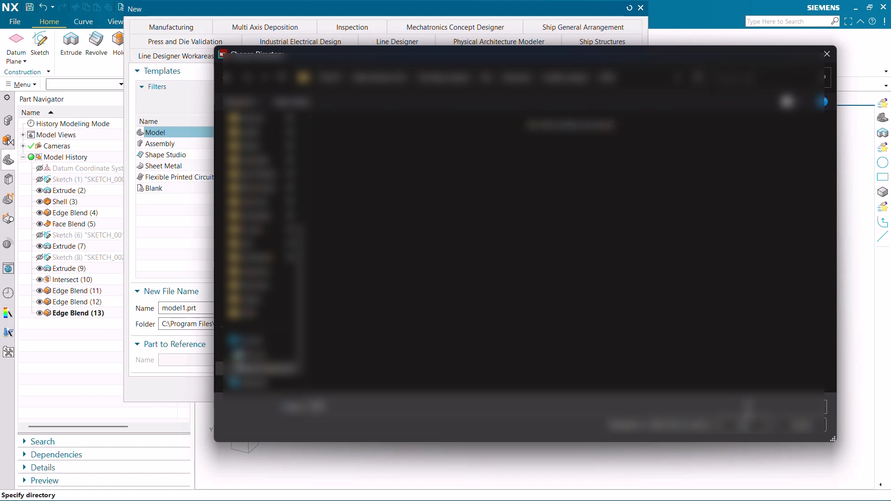
left_click(751, 435)
Name the new part model_mania_2010 and create it
triple_click(348, 310)
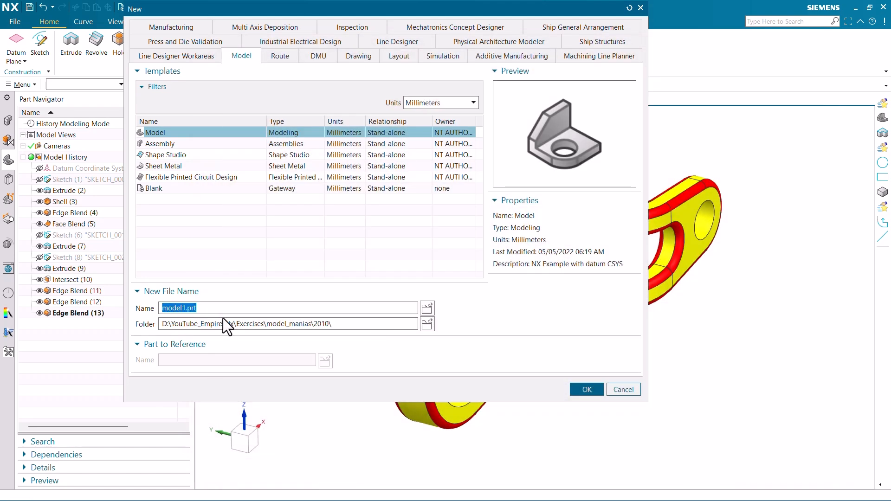
type("model_mania_20")
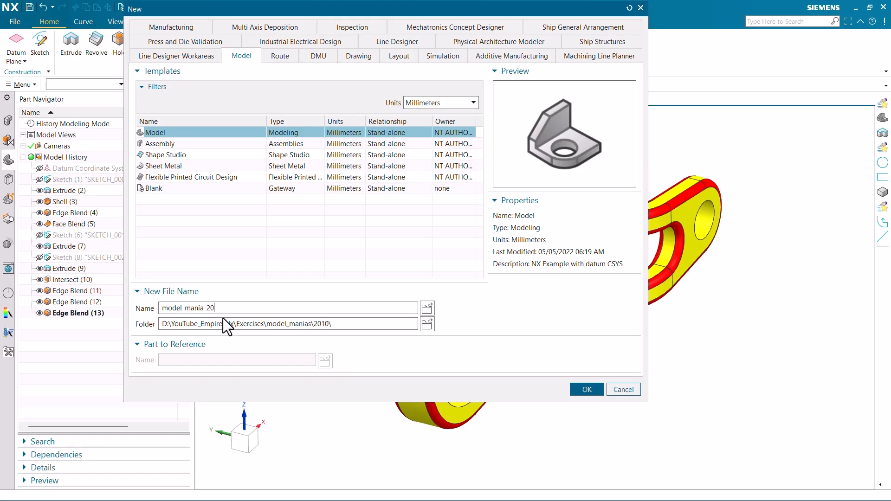
type("10")
key("Return")
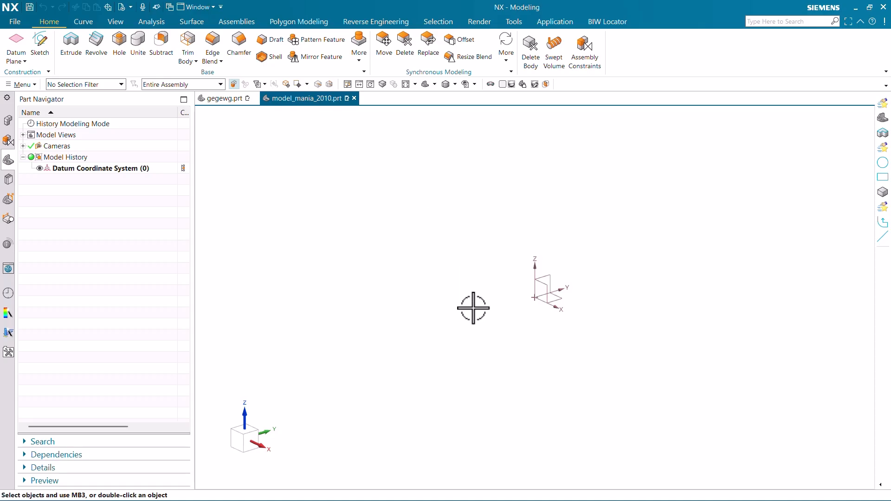
Switch to Snipping Tool, maximize it and examine the Model Mania 2010 Phase 1 swing arm drawing
key("super")
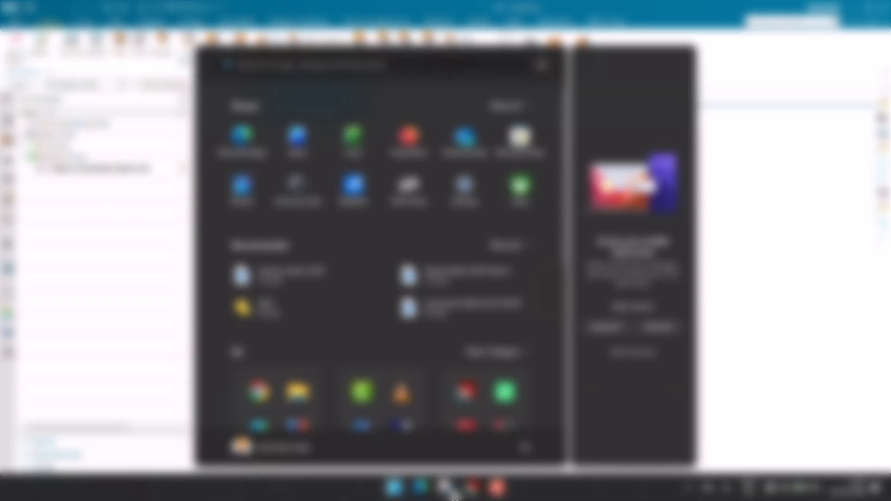
left_click(449, 489)
left_click(799, 80)
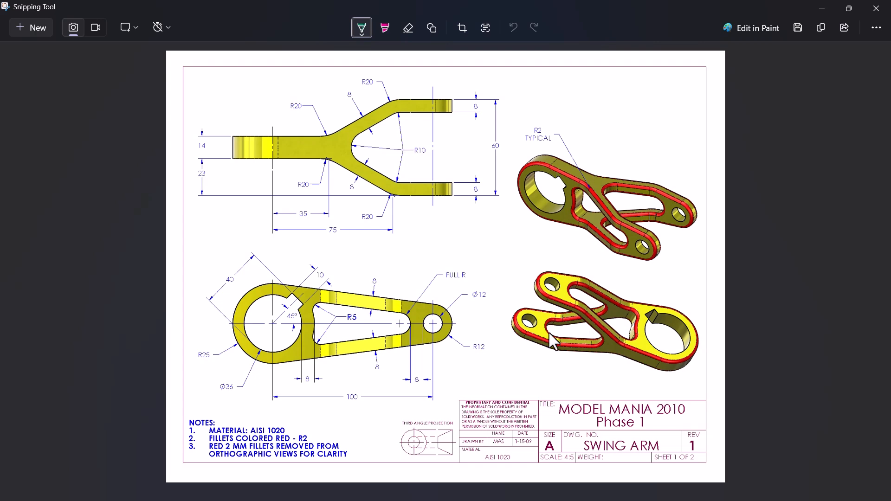
scroll(577, 155, "up", 2, "ctrl")
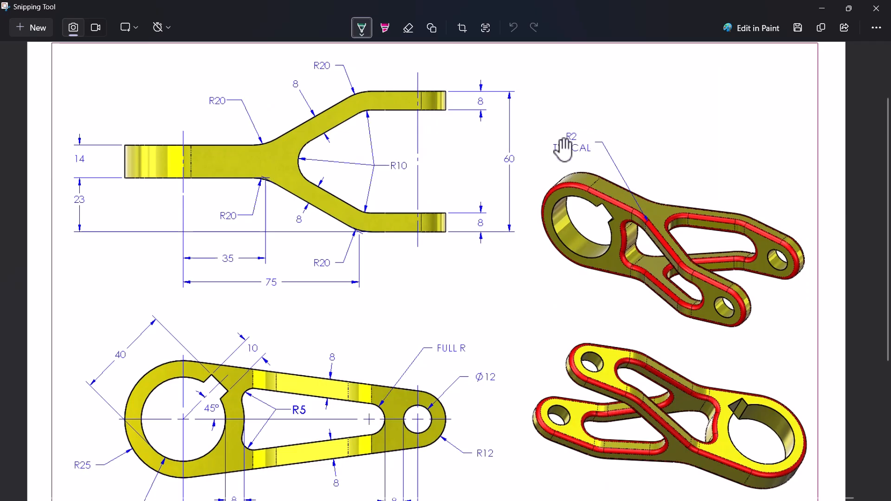
scroll(560, 142, "down", 1, "ctrl")
scroll(560, 142, "down", 1, "ctrl")
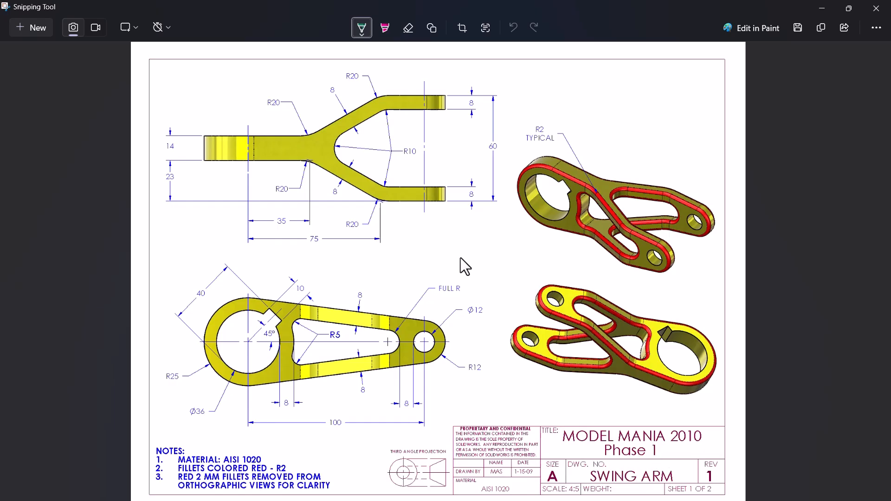
scroll(454, 253, "down", 1, "ctrl")
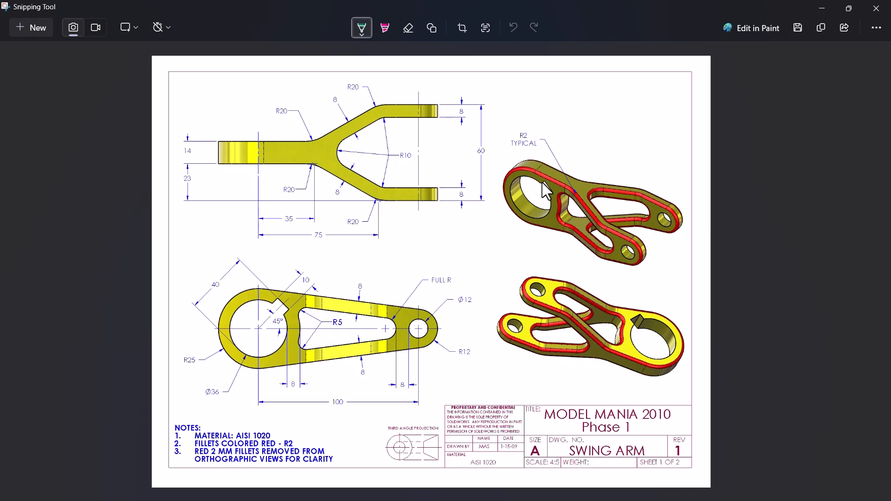
Switch to File Explorer, open solution phase1_2010.png from the 2010 folder to read the reference mass properties, and return to the drawing
key("super+e")
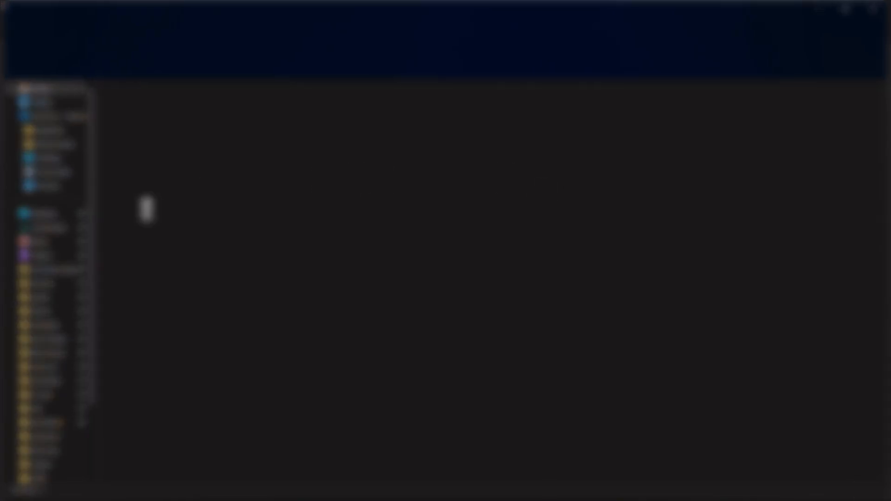
left_click(54, 265)
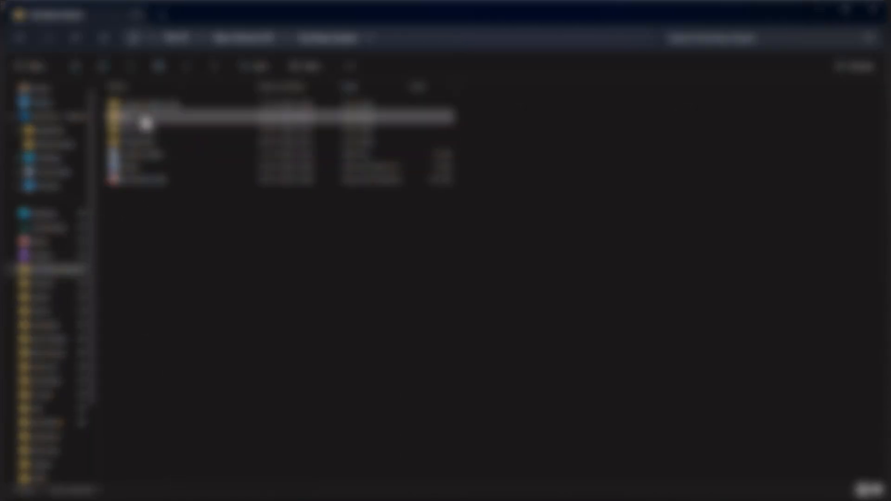
double_click(151, 115)
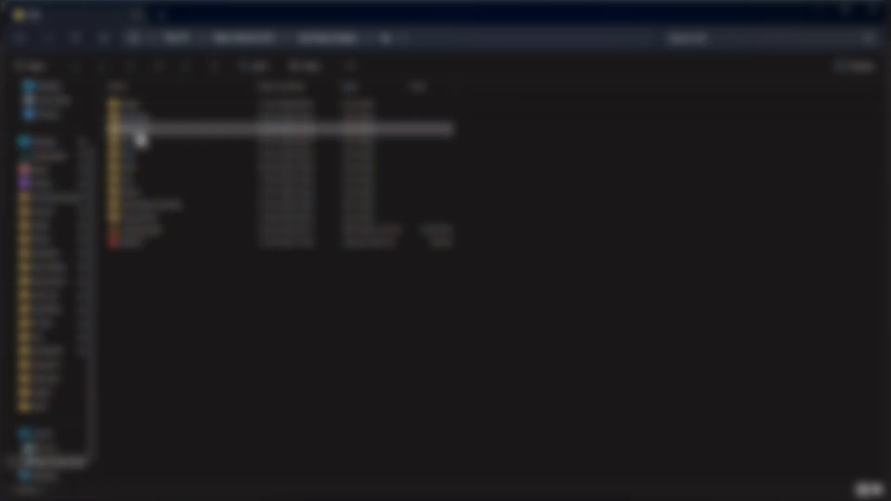
double_click(147, 132)
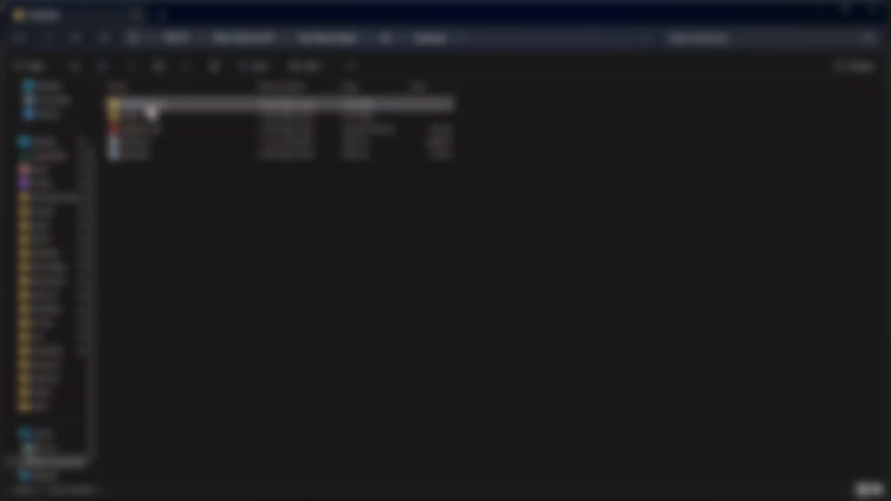
double_click(149, 107)
double_click(146, 112)
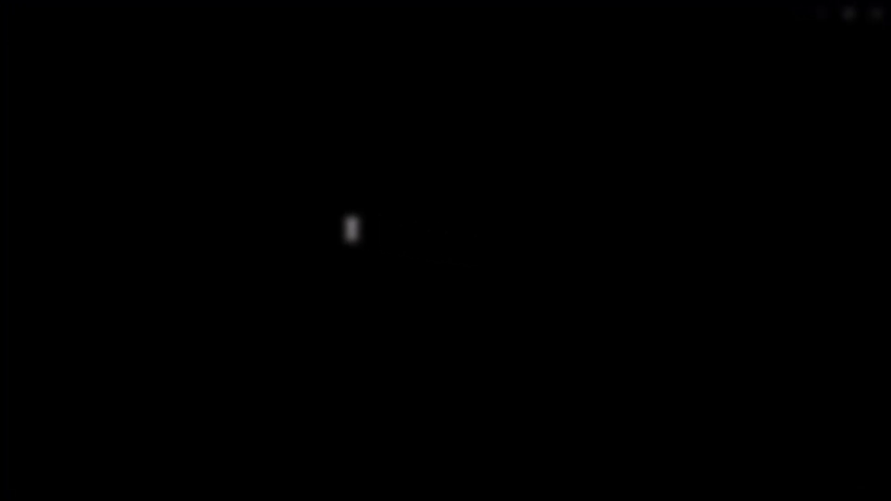
scroll(427, 242, "up", 2)
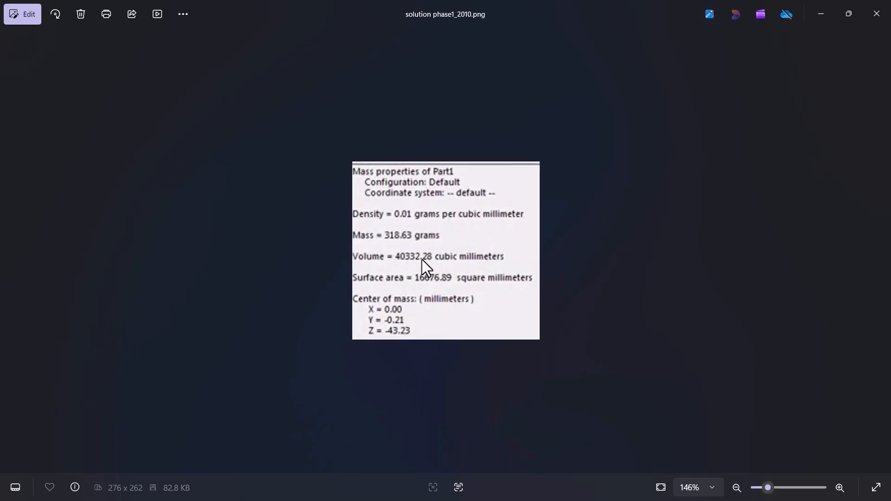
left_click(848, 14)
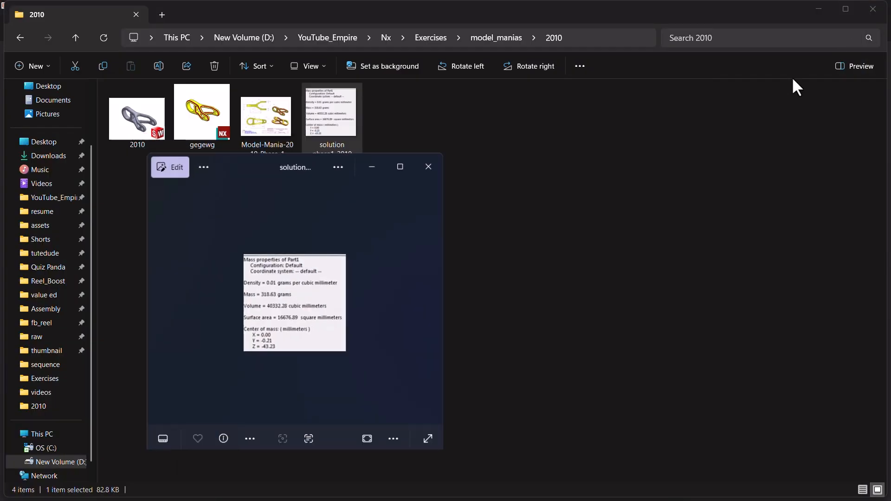
left_click(424, 168)
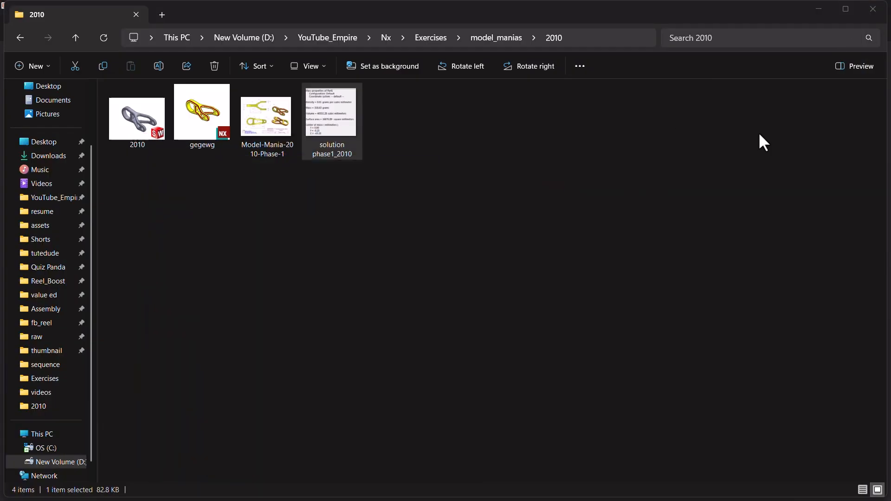
left_click(820, 7)
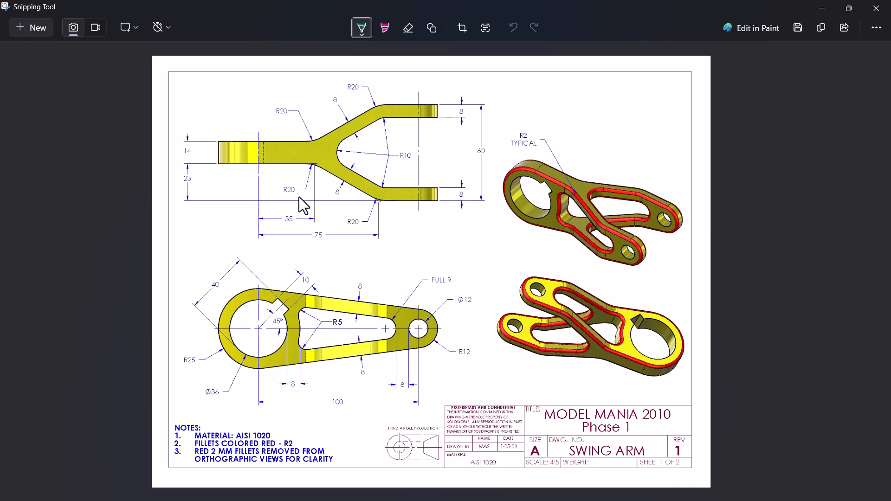
Restore the drawing window over NX, pin it always on top, and shrink and move it clear of the datum coordinate system
scroll(306, 137, "up", 1, "ctrl")
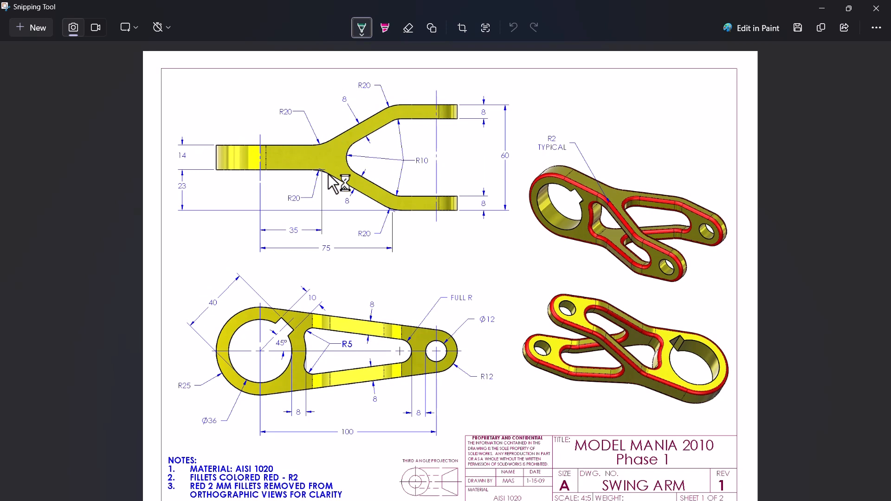
scroll(337, 154, "down", 1)
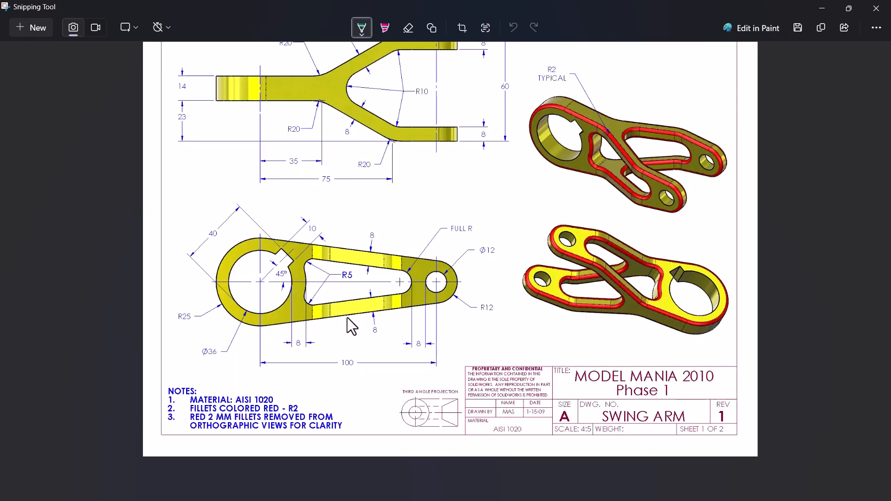
left_click(849, 7)
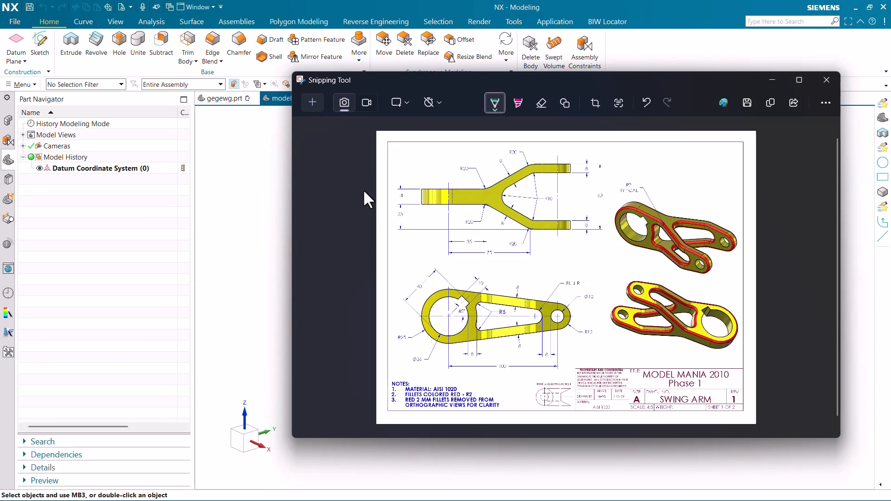
key("ctrl+super+t")
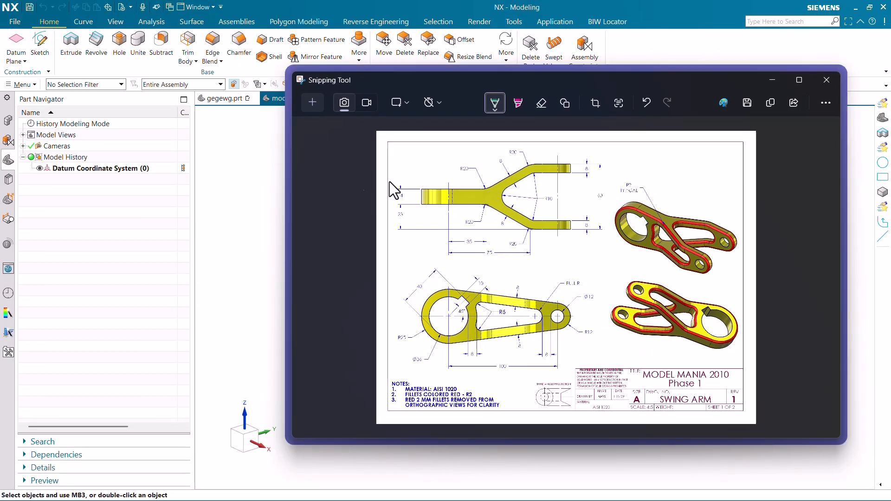
left_click_drag(447, 78, 332, 121)
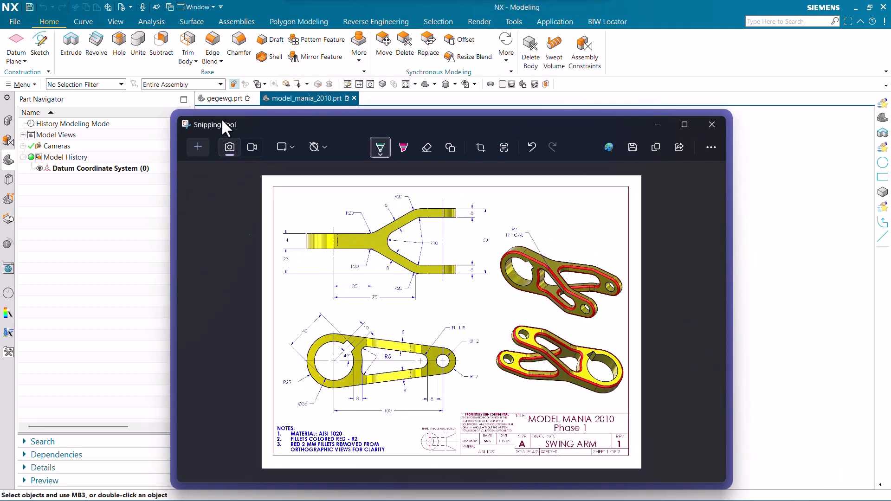
left_click_drag(173, 114, 408, 245)
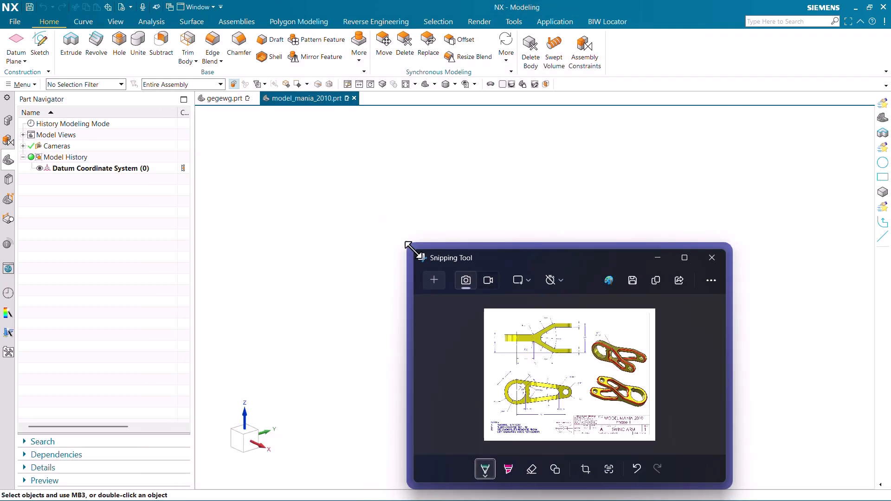
left_click_drag(578, 266, 770, 65)
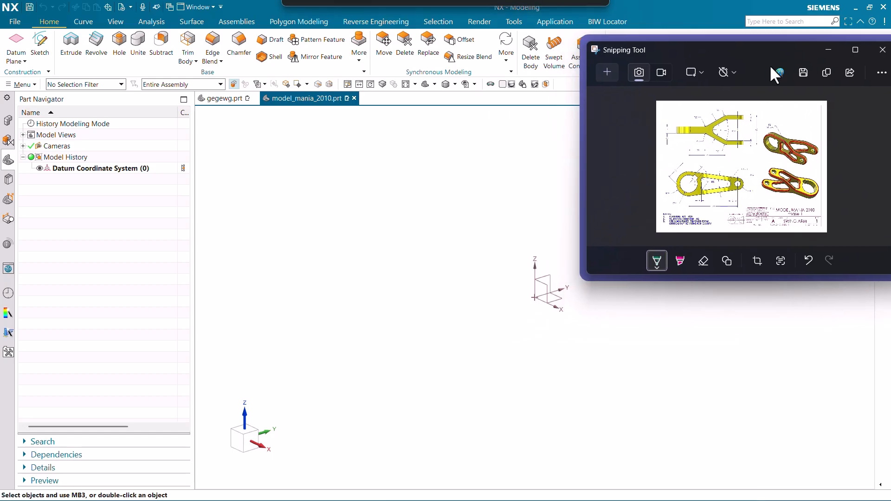
Examine the side view's dimensions and the isometric views in the pinned swing arm drawing
scroll(725, 204, "up", 4, "ctrl")
scroll(724, 204, "up", 2, "ctrl")
left_click_drag(753, 191, 753, 174)
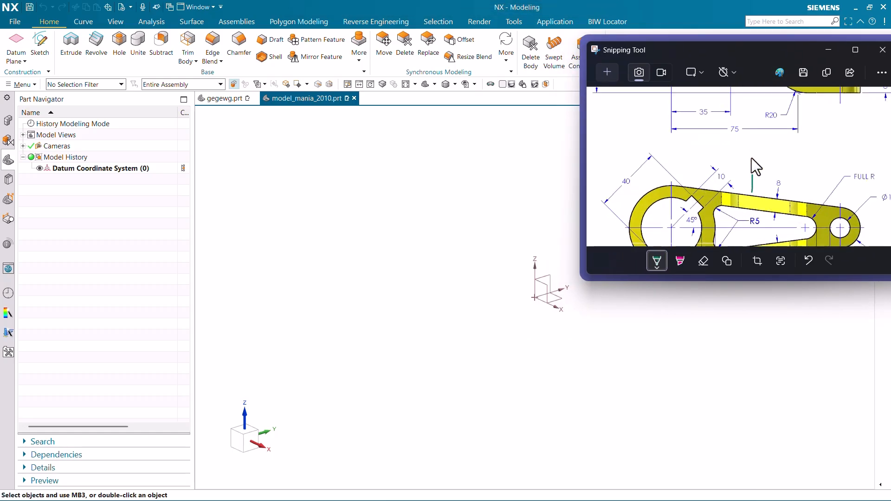
key("ctrl+z")
scroll(747, 139, "down", 3, "ctrl")
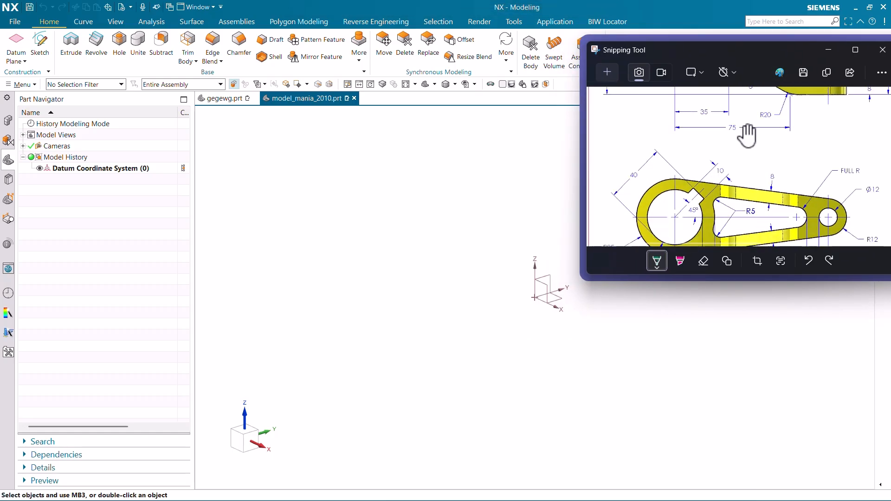
scroll(724, 208, "up", 2, "ctrl")
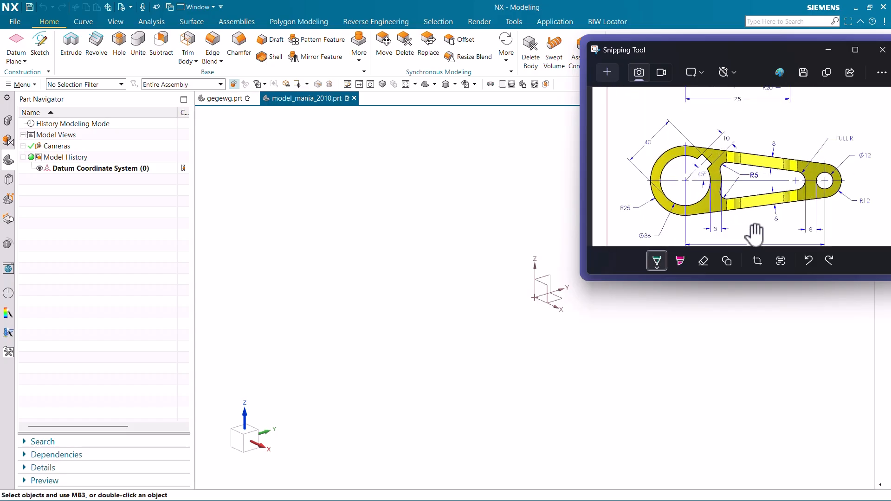
scroll(762, 145, "down", 2, "ctrl")
scroll(745, 232, "up", 3, "ctrl")
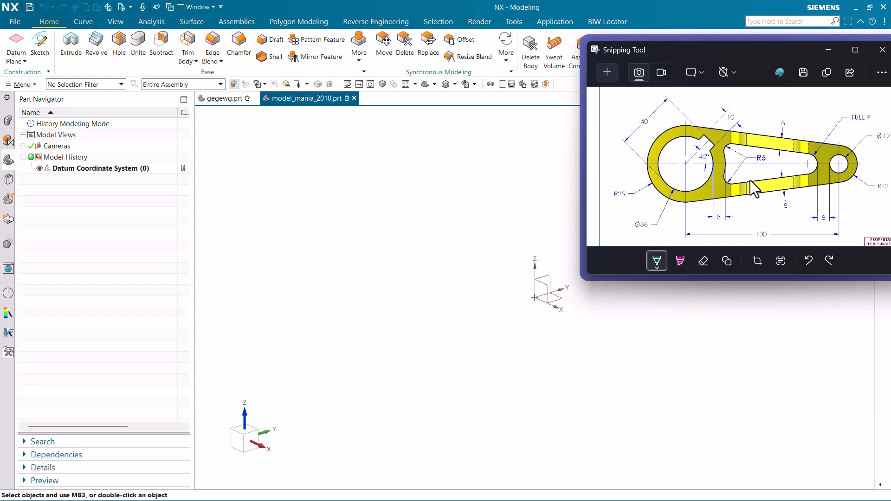
scroll(738, 165, "down", 3, "ctrl")
scroll(846, 103, "up", 2, "ctrl")
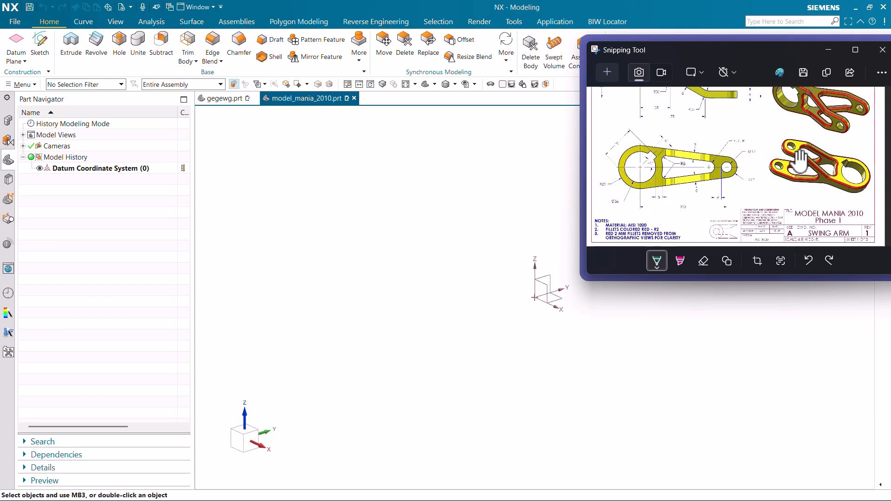
scroll(792, 171, "down", 3, "ctrl")
scroll(838, 114, "up", 2, "ctrl")
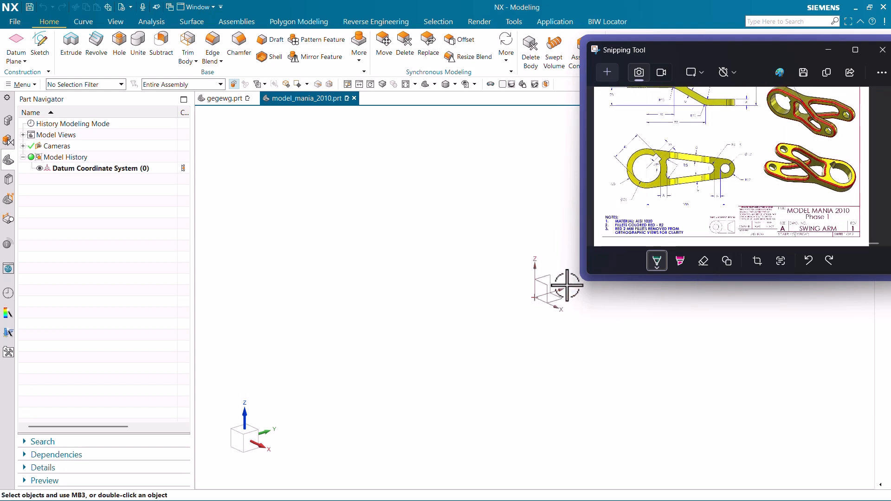
Create a new sketch on the Front principal plane, moving the pinned drawing clear of the plane preview
scroll(816, 137, "up", 2, "ctrl")
scroll(704, 170, "up", 2, "ctrl")
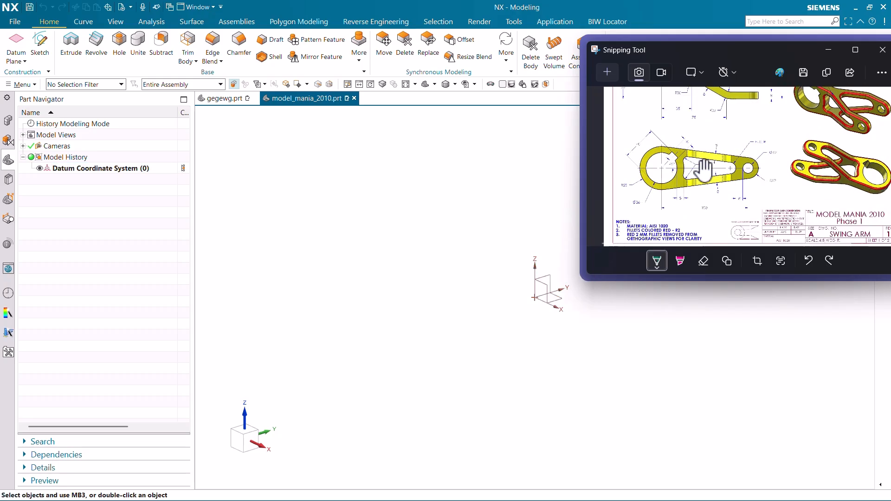
scroll(704, 171, "up", 3, "ctrl")
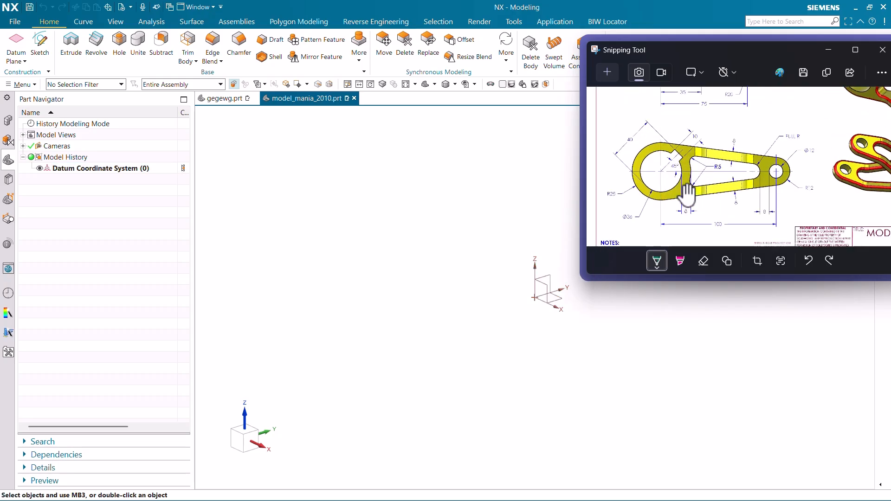
left_click(40, 47)
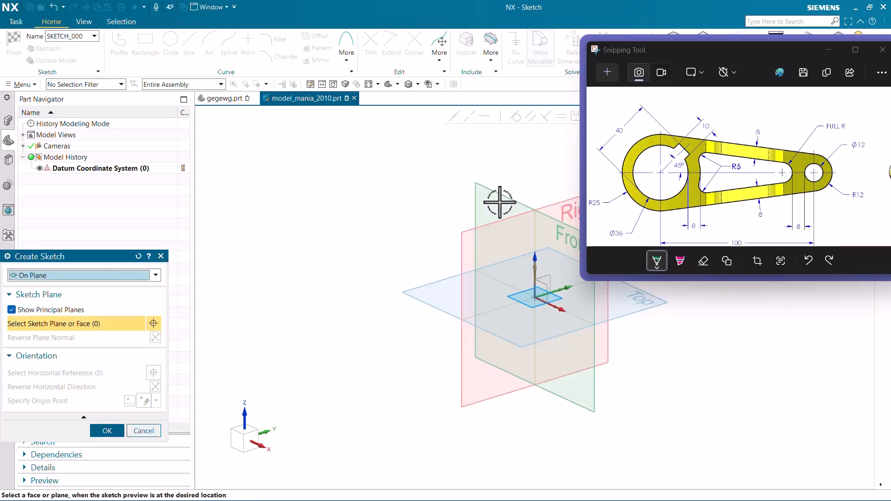
left_click(501, 198)
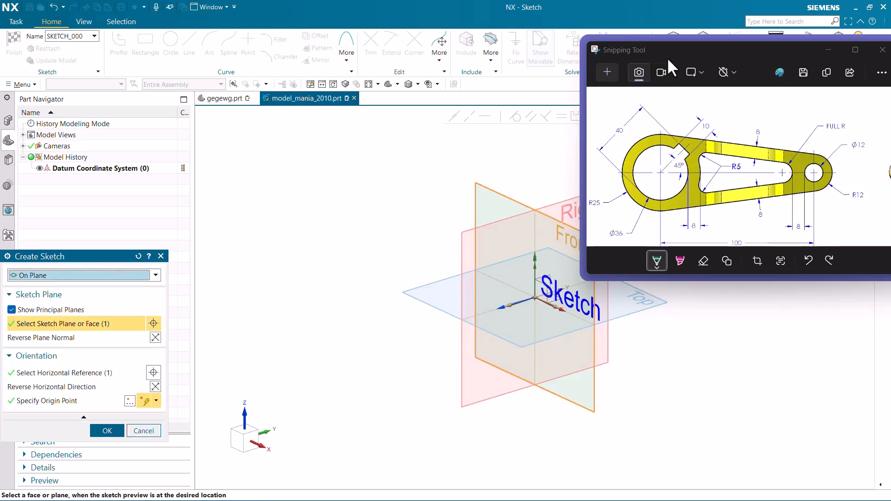
left_click_drag(669, 60, 710, 48)
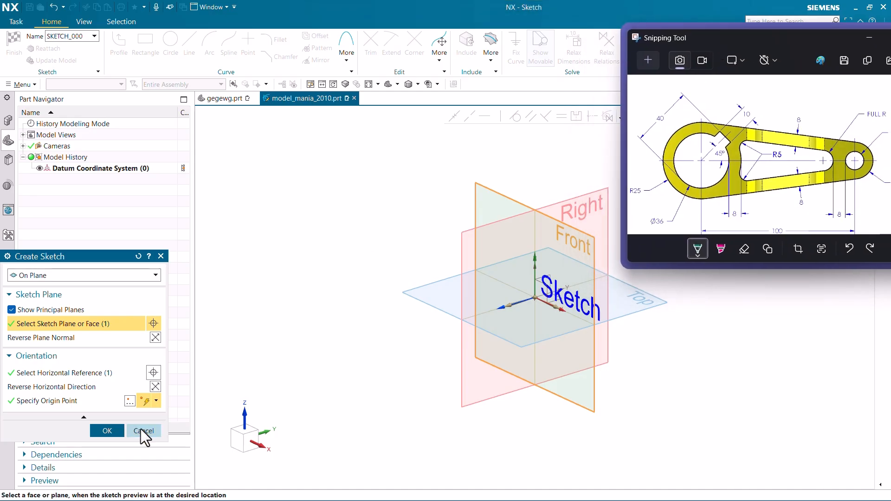
left_click(120, 428)
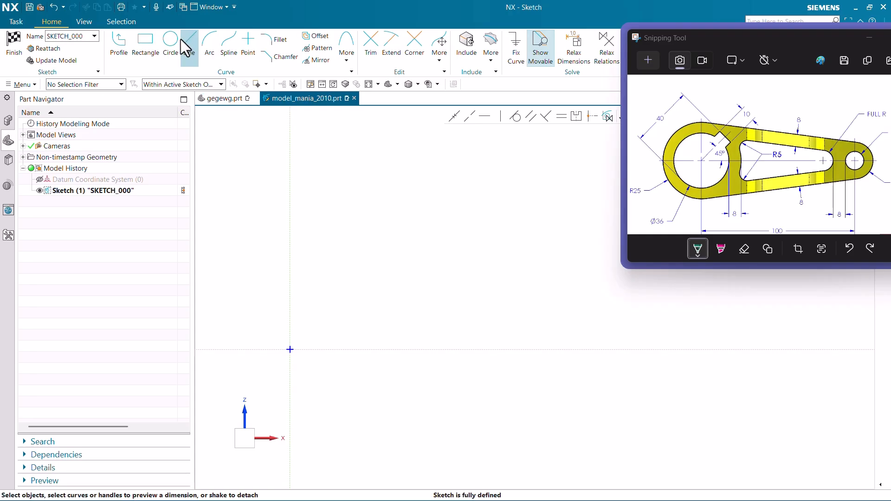
Draw two concentric circles centred on the sketch origin, about 217 mm and 368 mm in diameter
left_click(171, 42)
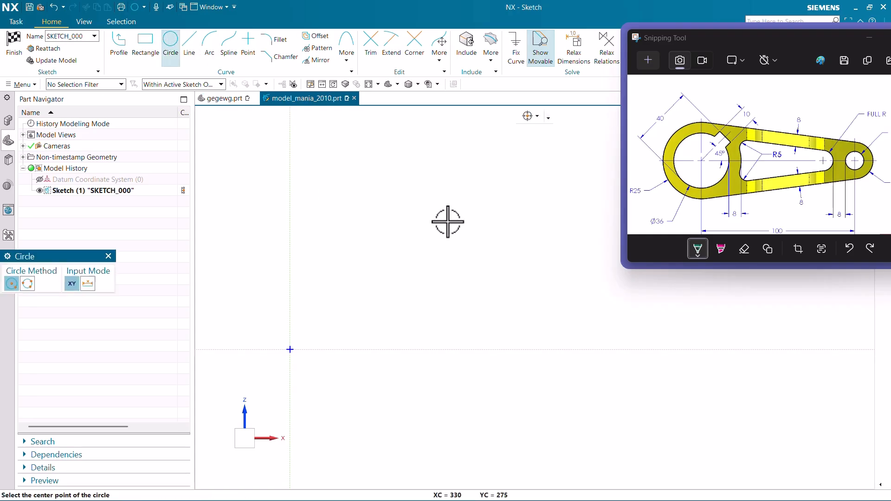
left_click(354, 296)
left_click(394, 264)
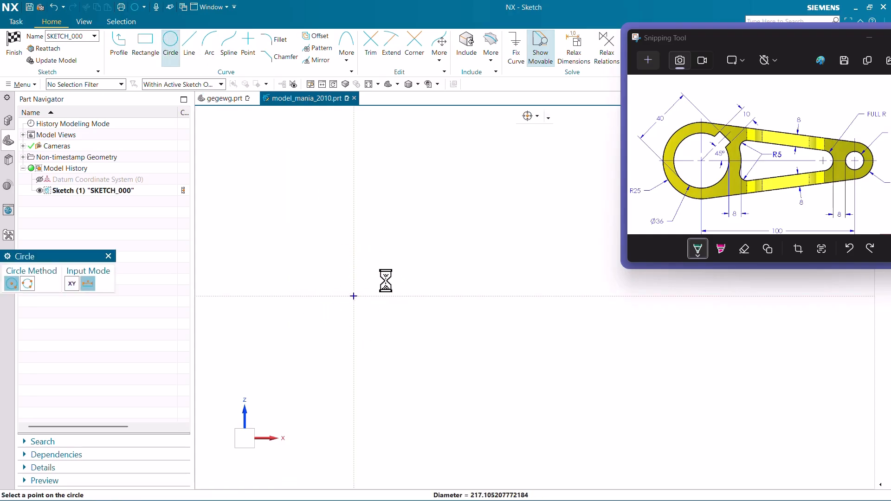
left_click(354, 295)
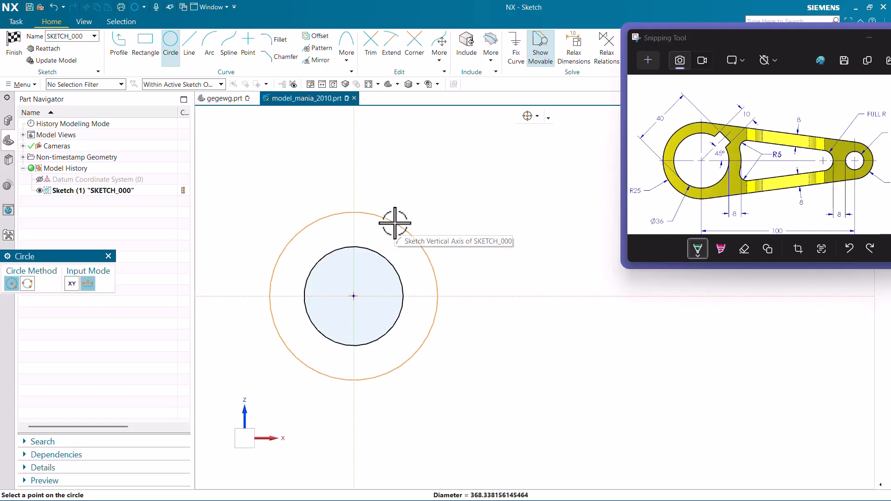
left_click(394, 221)
key("Escape")
Set the inner circle's diameter to 36 mm, scaling the entire sketch with it, and place the dimension outside the circles
scroll(456, 196, "down", 2)
scroll(389, 268, "up", 2)
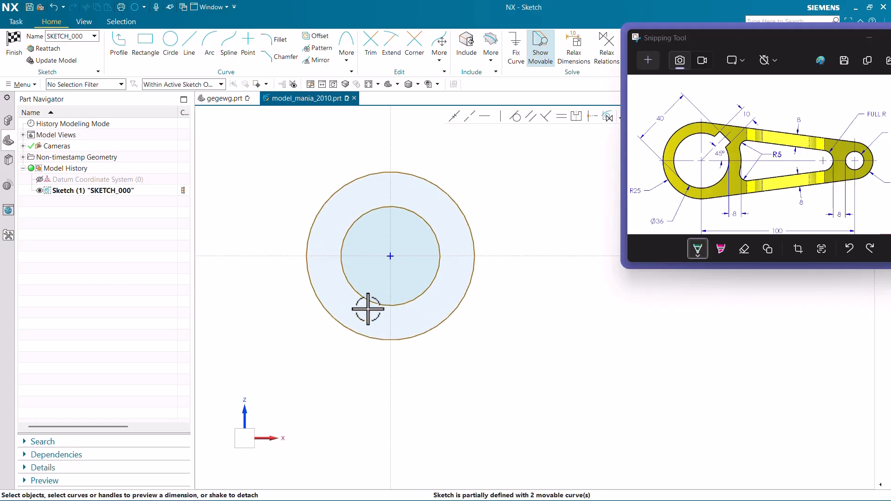
left_click(370, 302)
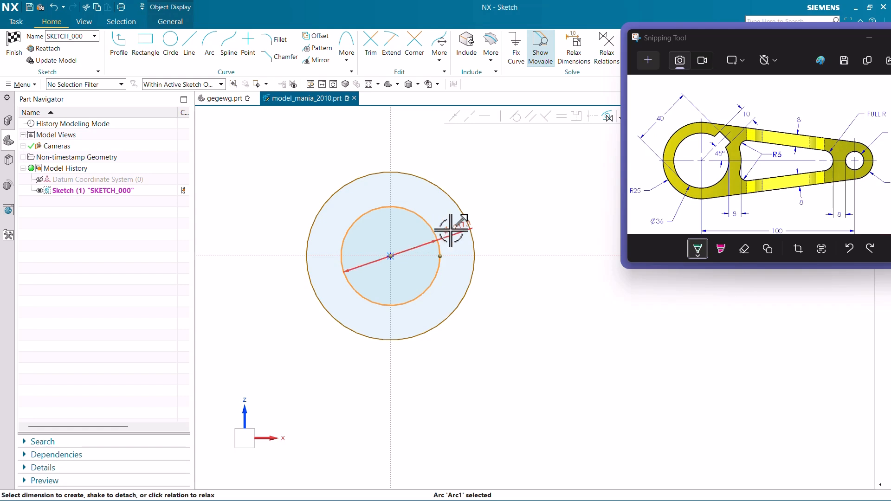
left_click(311, 352)
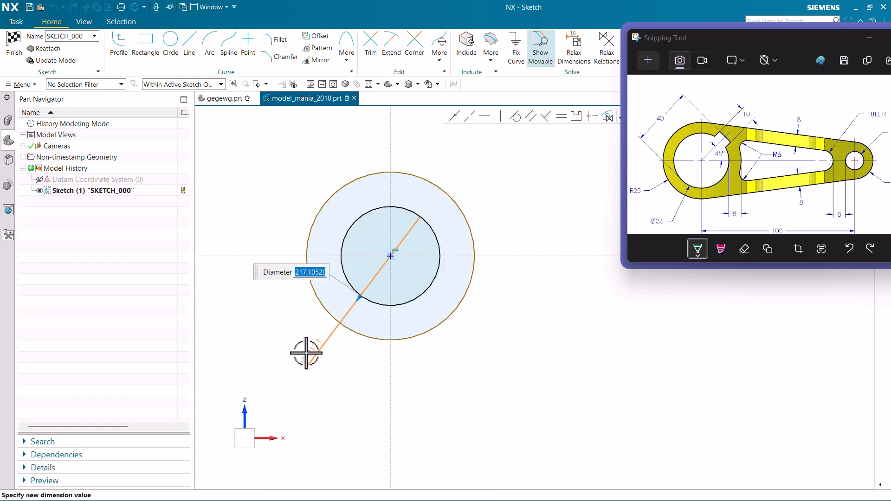
key("Return")
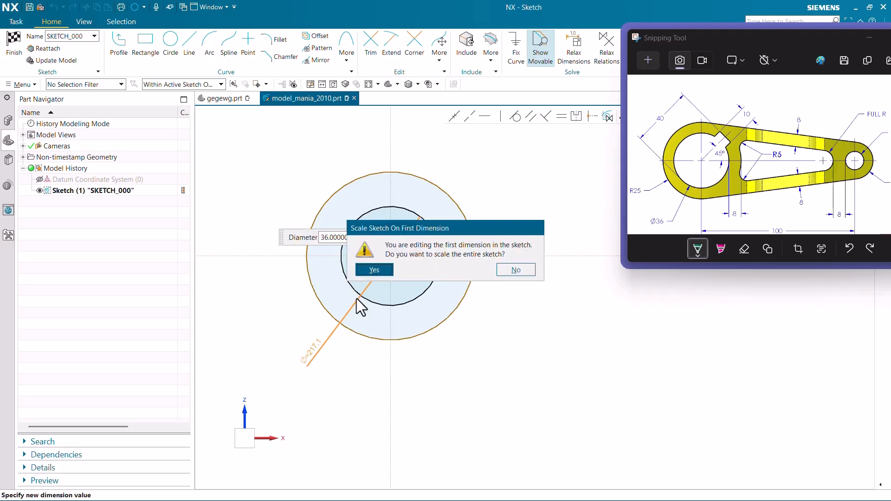
left_click(388, 273)
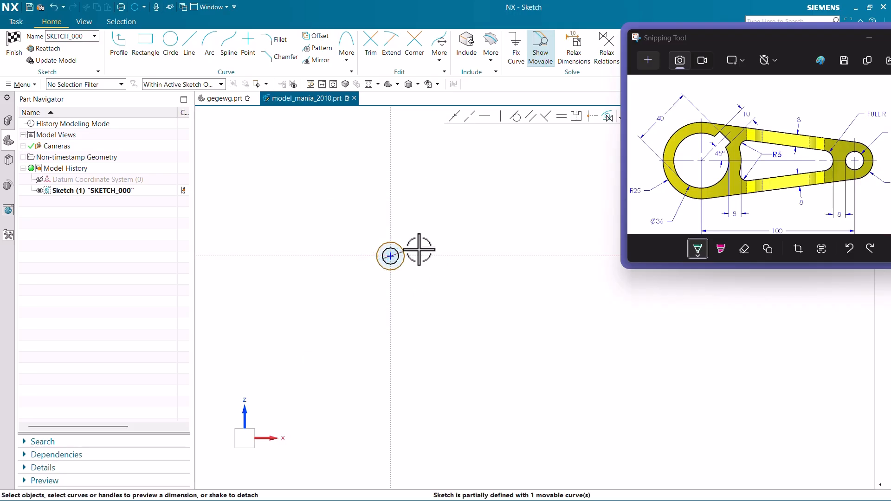
scroll(404, 239, "up", 8)
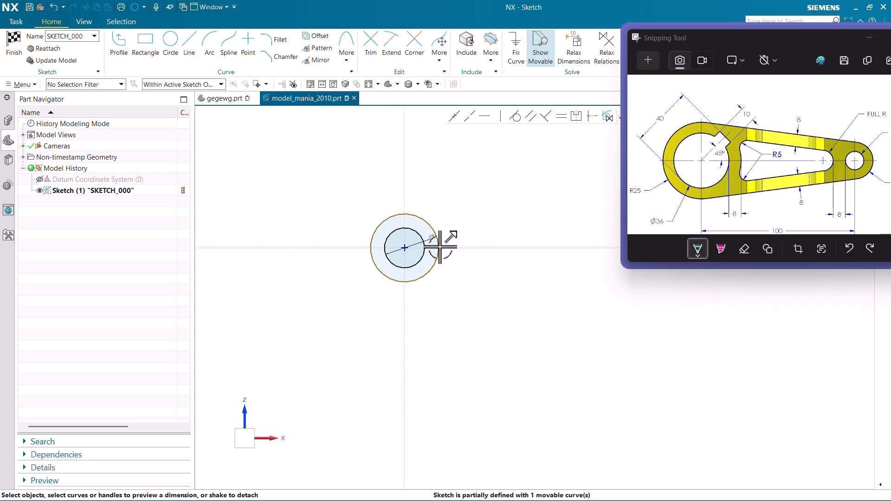
left_click_drag(405, 237, 226, 358)
scroll(390, 209, "down", 4)
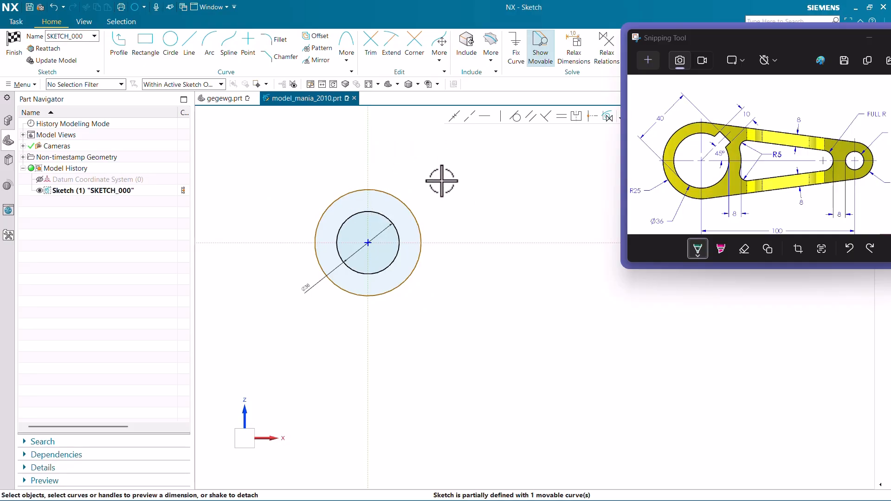
Draw two smaller concentric circles on the horizontal axis, about 126 mm to the right of the origin, the inner one about 25 mm in diameter
scroll(402, 230, "up", 1)
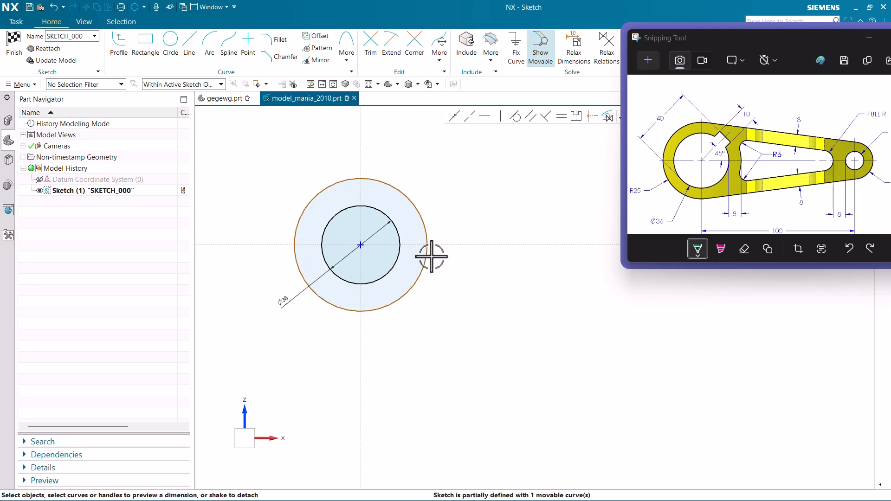
scroll(323, 279, "down", 1)
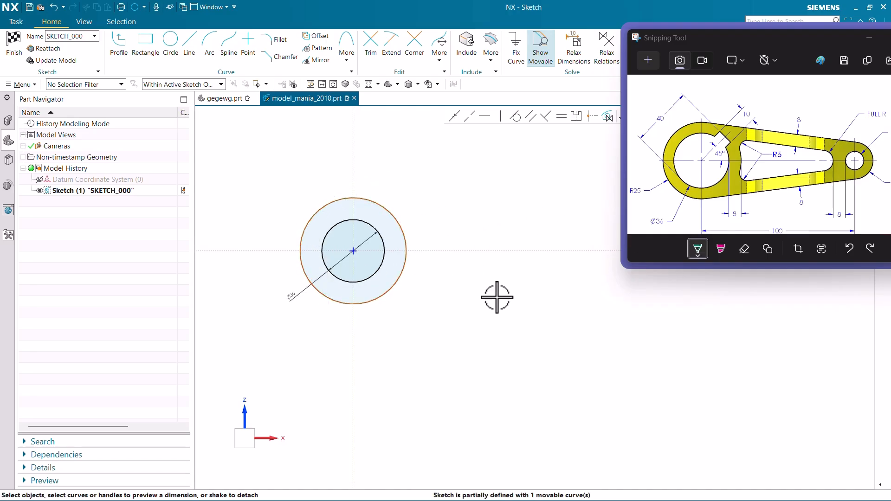
scroll(413, 218, "up", 2)
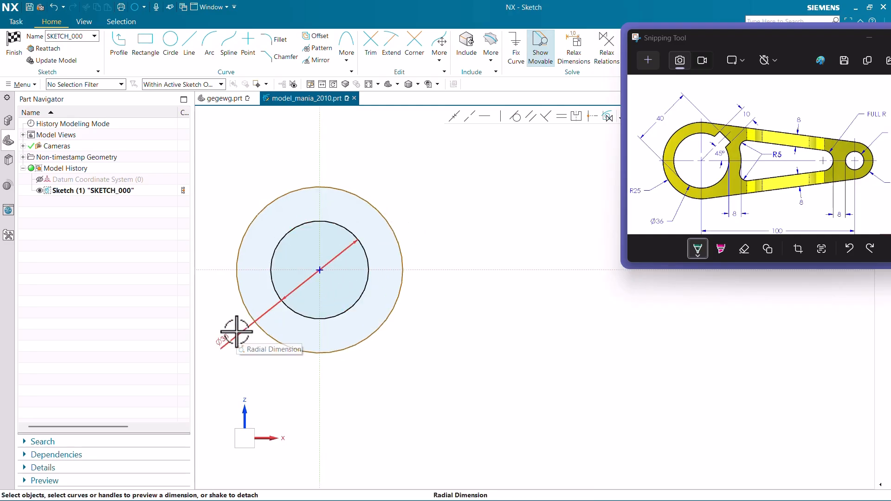
scroll(383, 247, "down", 2)
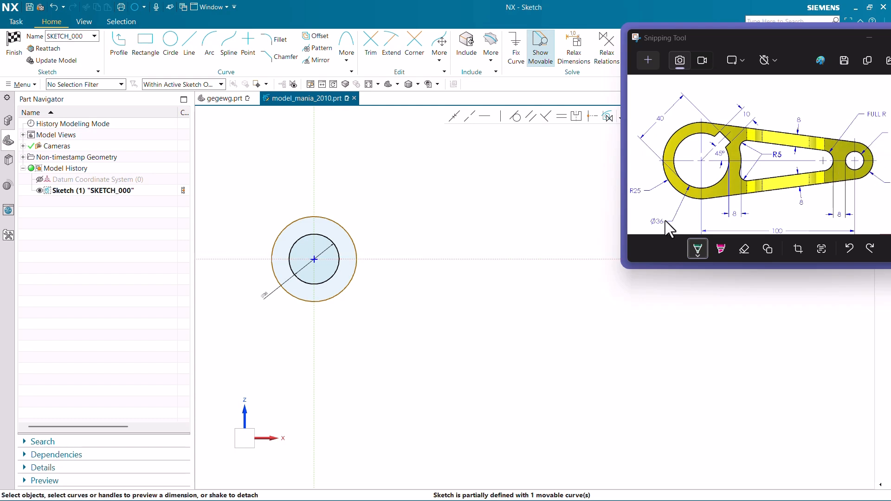
left_click(176, 40)
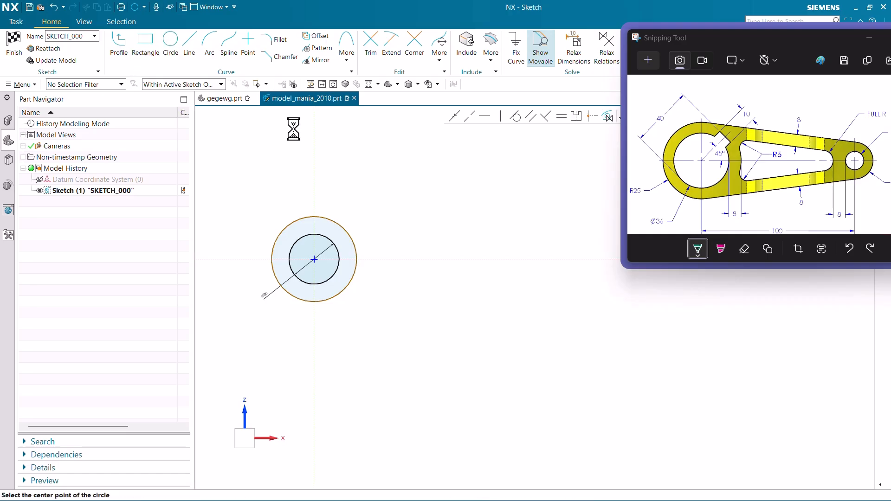
left_click(490, 259)
left_click(495, 242)
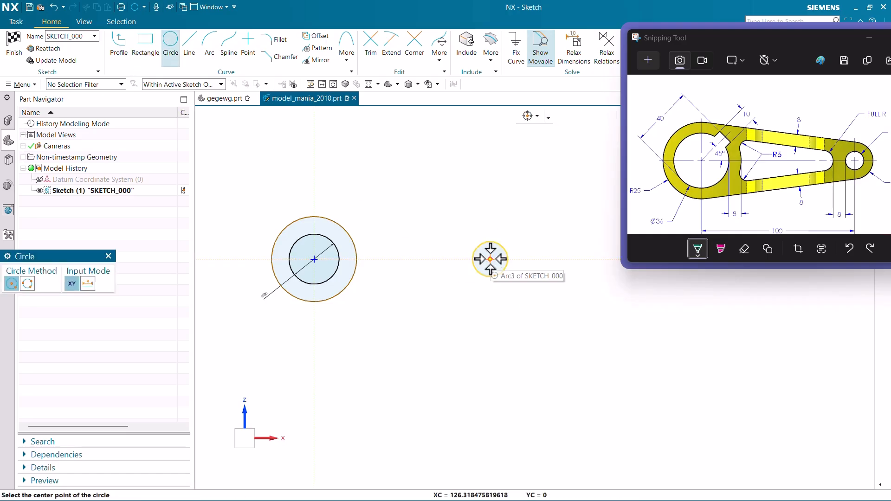
left_click(490, 259)
left_click(503, 233)
key("Escape")
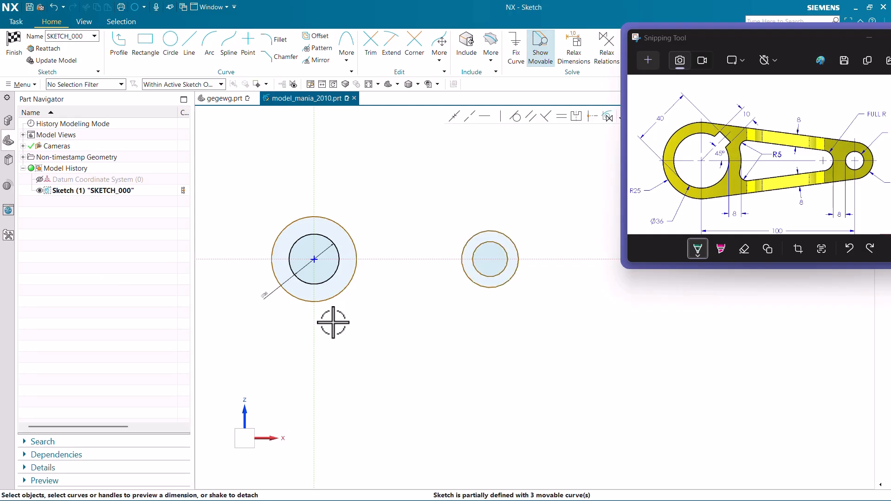
Dimension the horizontal distance from the vertical axis to the small circles' centre as 100 mm
left_click(314, 318)
left_click(490, 259)
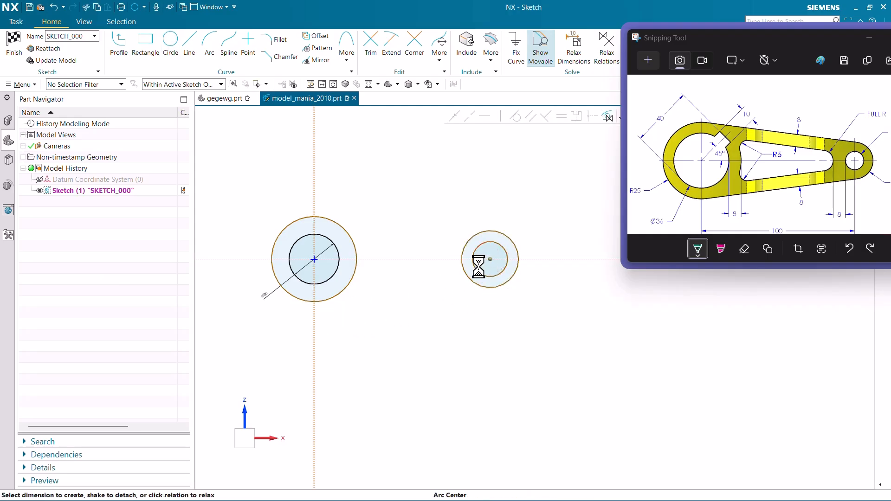
left_click(395, 358)
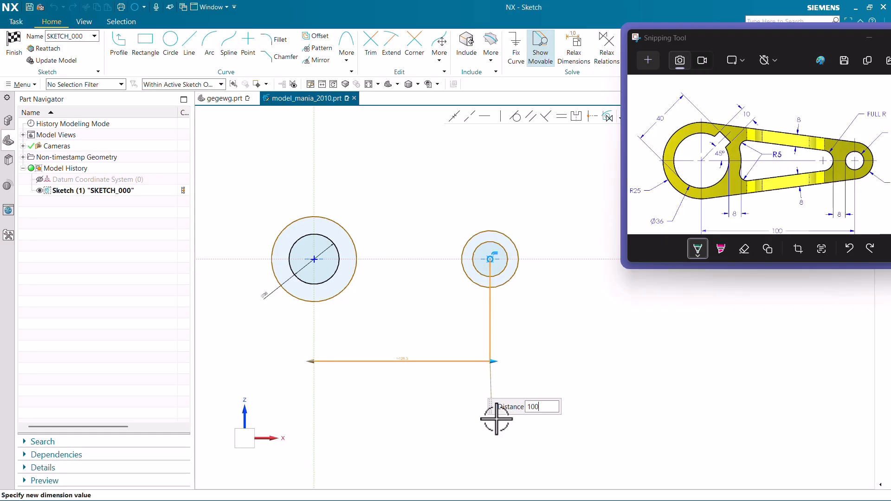
type("100")
key("Return")
Set the diameter of the inner circle at the small end to 12 mm
scroll(426, 299, "up", 2)
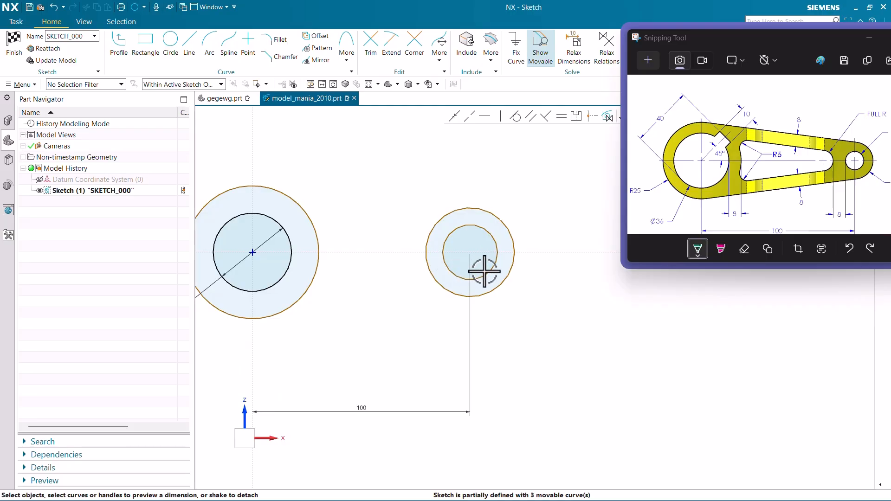
scroll(733, 143, "down", 1, "ctrl")
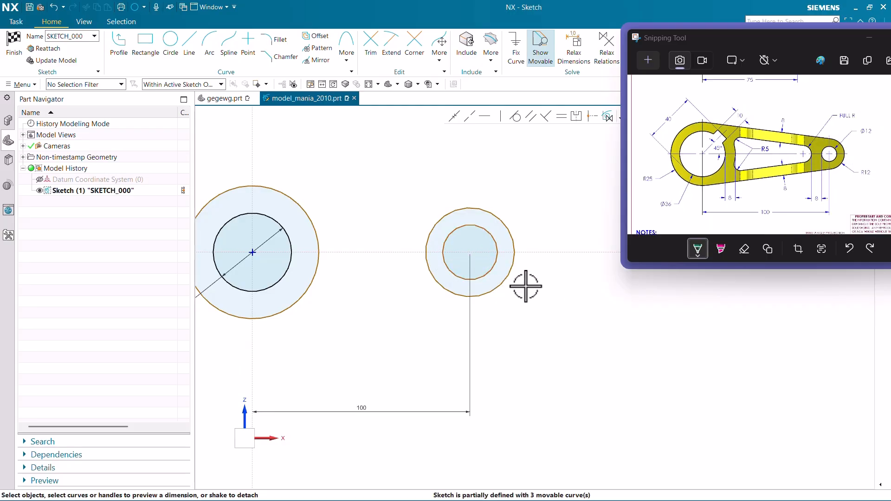
left_click(490, 273)
left_click(523, 232)
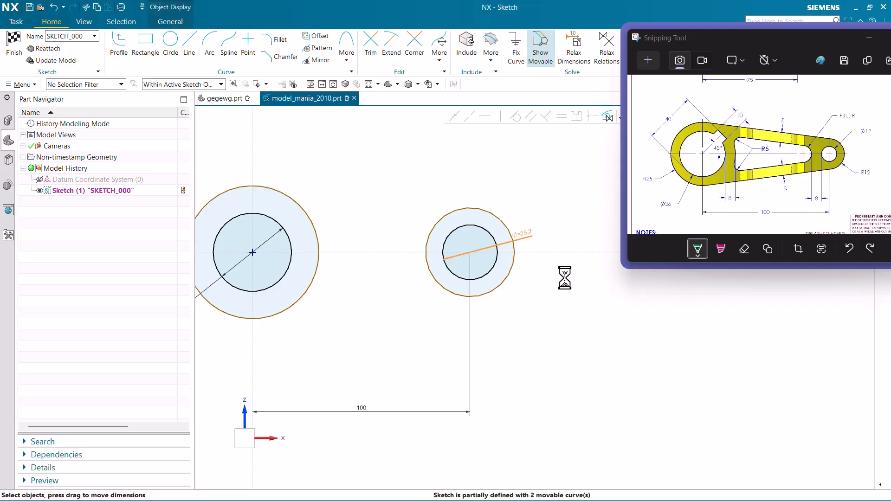
key("Return")
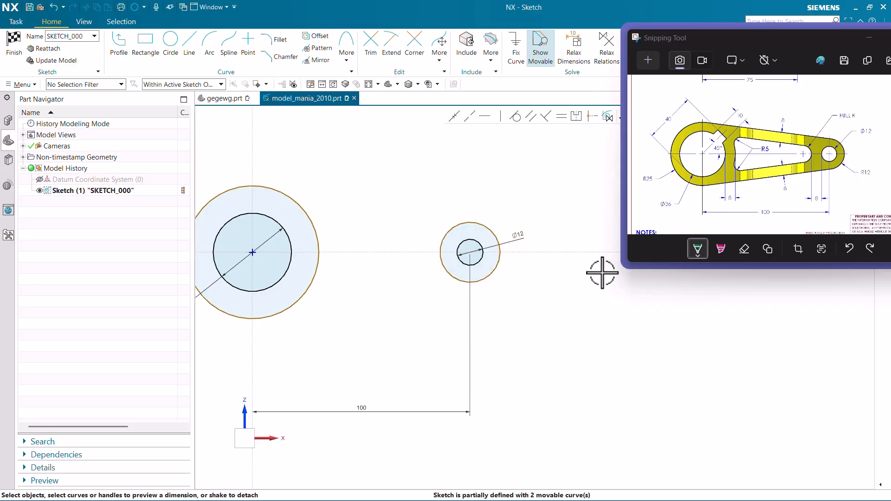
Draw two lines joining the large and small outer circles, one along the upper side and one along the lower side
scroll(534, 207, "down", 2)
scroll(496, 210, "up", 1)
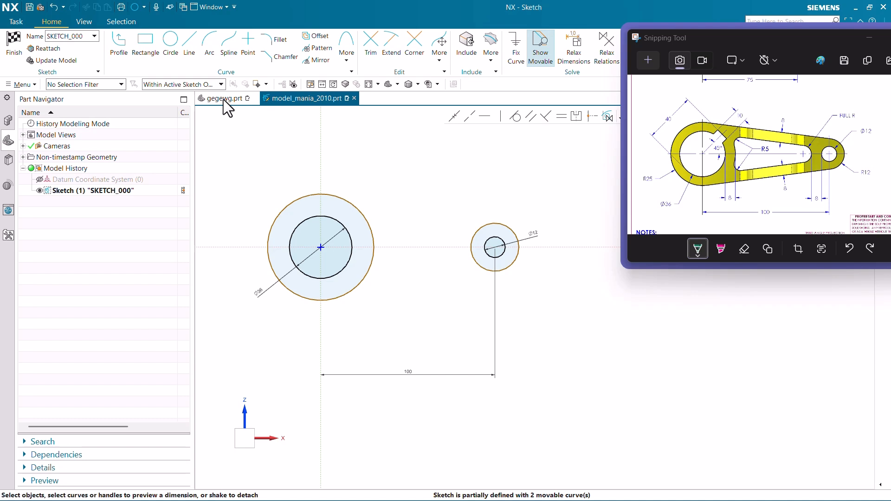
left_click(191, 42)
left_click(328, 194)
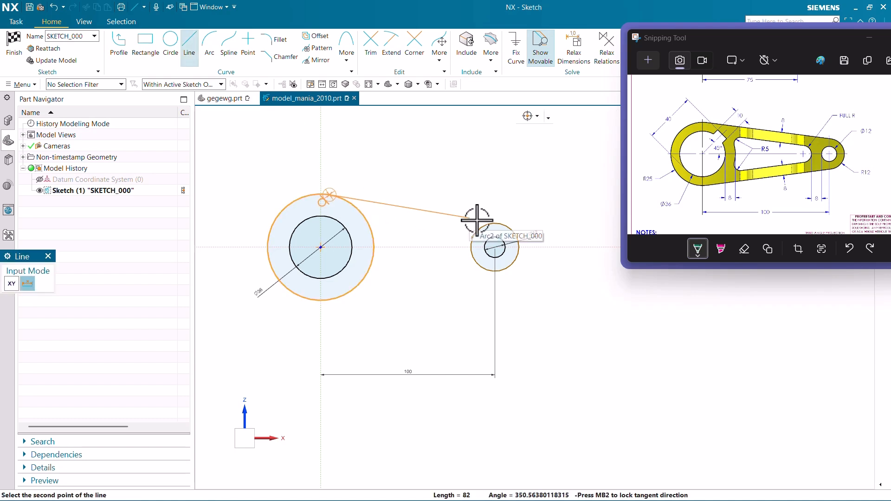
left_click(496, 223)
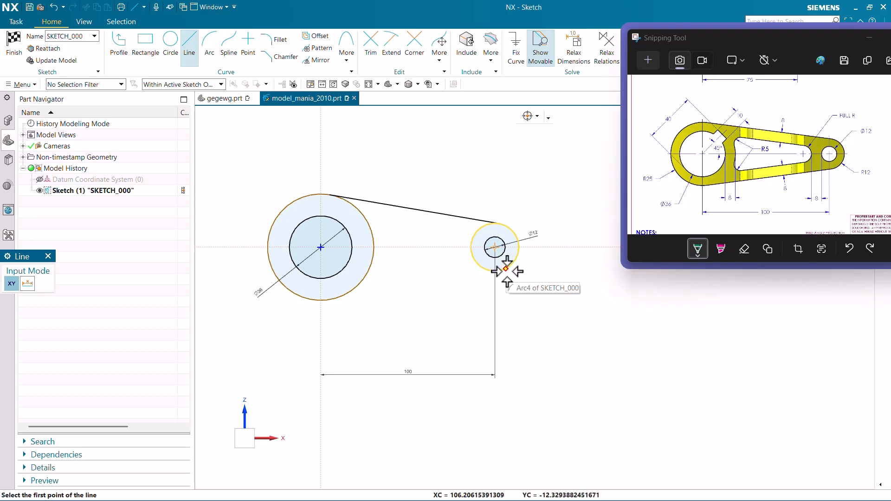
left_click(498, 271)
left_click(332, 306)
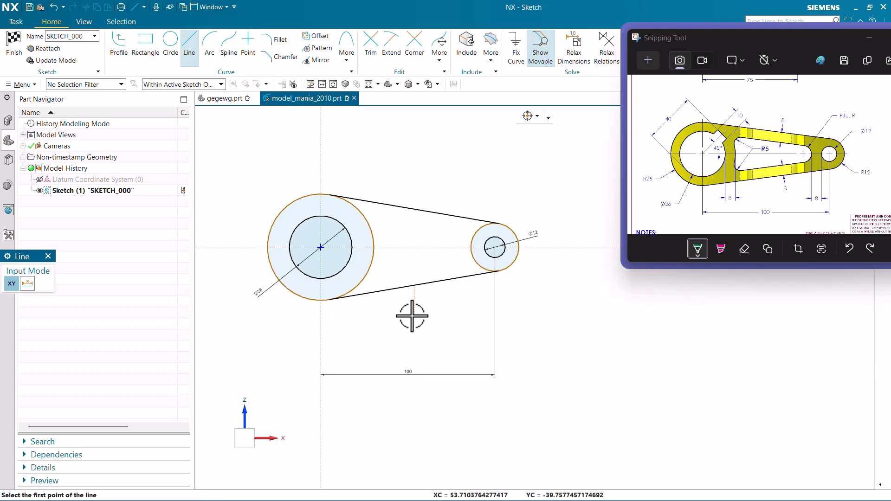
key("Escape")
Make the upper connecting line tangent to both the large and the small outer circles
scroll(435, 215, "up", 1)
left_click(349, 199)
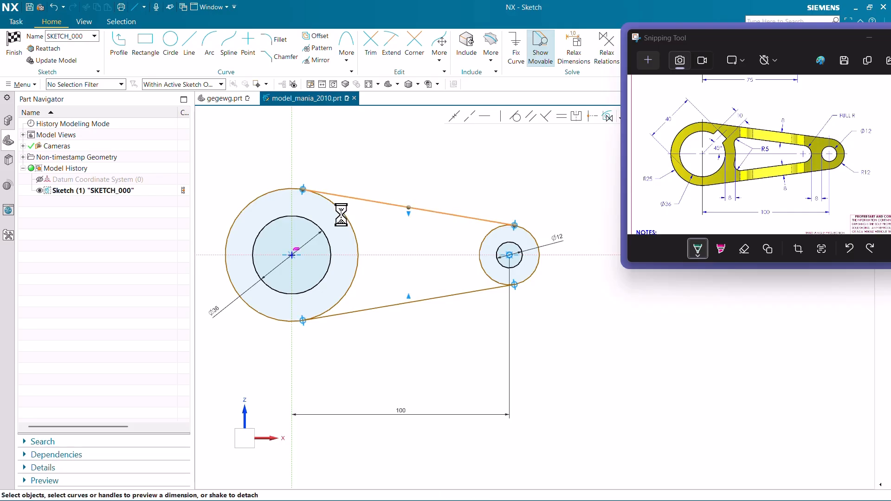
left_click(342, 209)
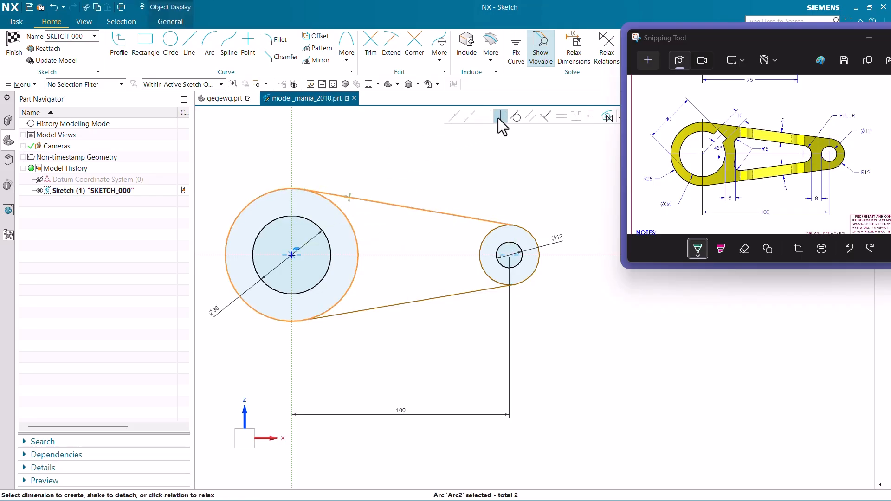
left_click(451, 213)
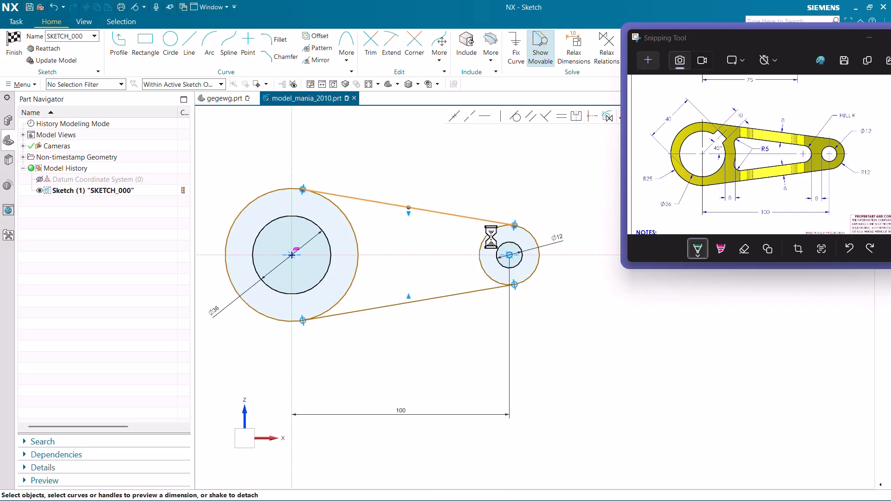
left_click(491, 235)
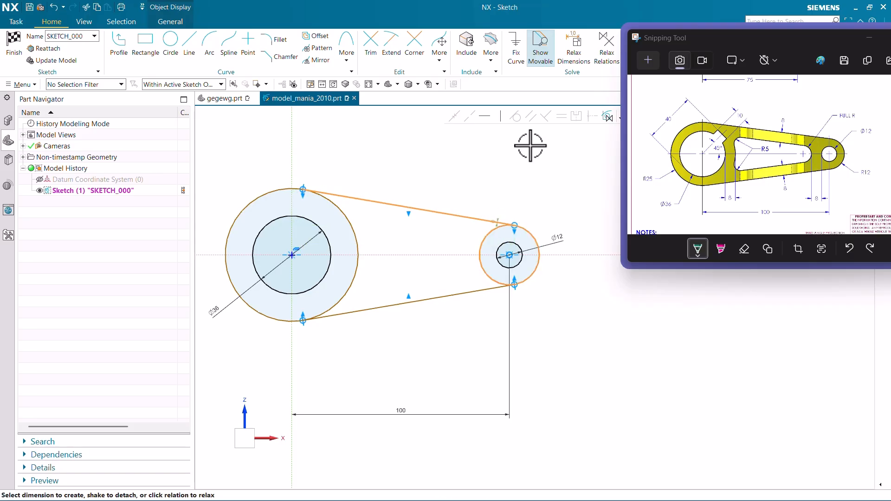
left_click(515, 116)
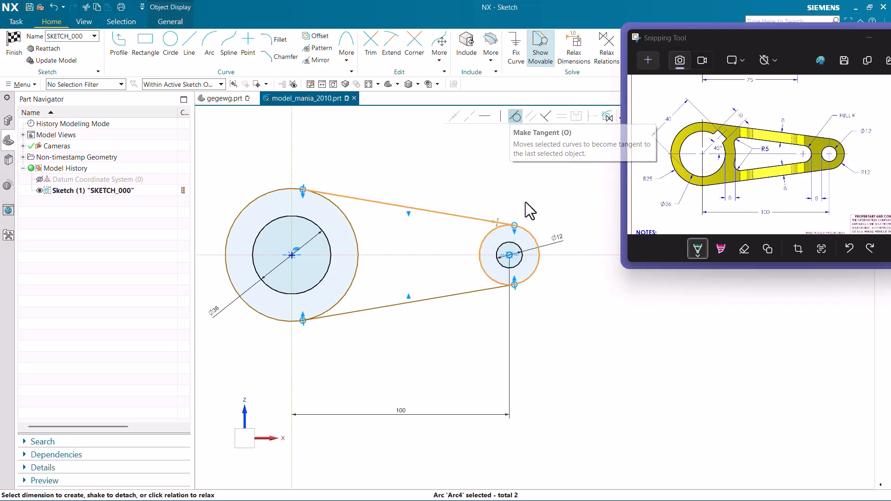
Make the lower connecting line tangent to the small and large outer circles
left_click(484, 271)
left_click(478, 290)
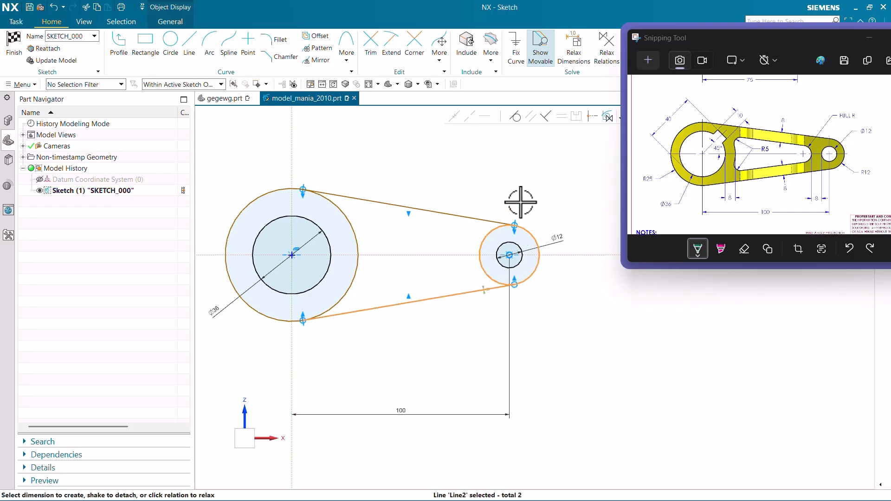
left_click(519, 118)
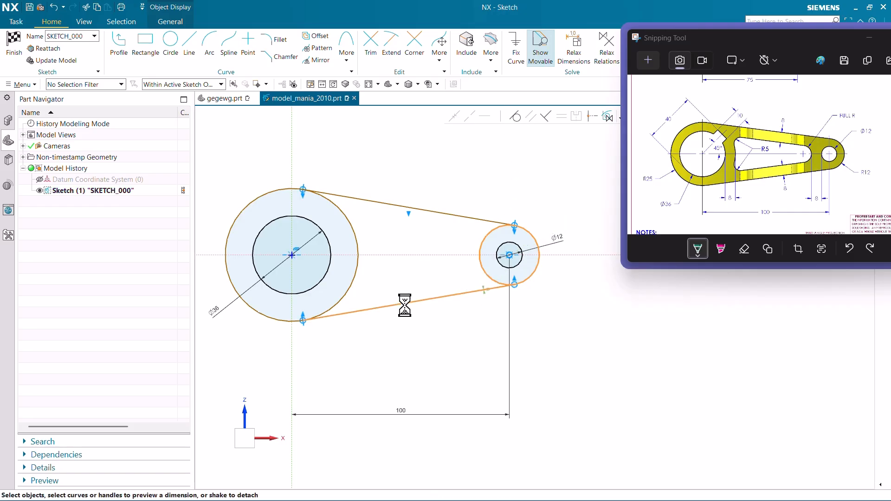
left_click(344, 307)
left_click(348, 313)
left_click(515, 119)
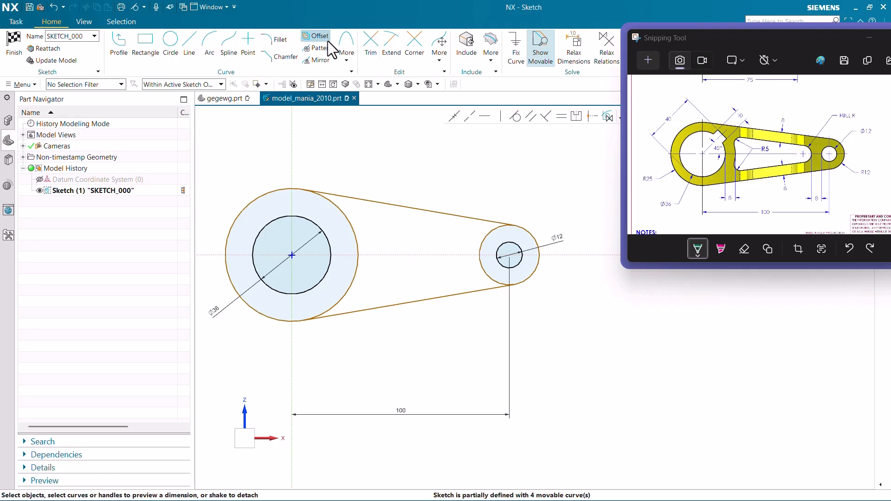
Trim the inward-facing arcs of both outer circles between the tangent lines, leaving one closed arm outline
left_click(373, 56)
left_click(355, 235)
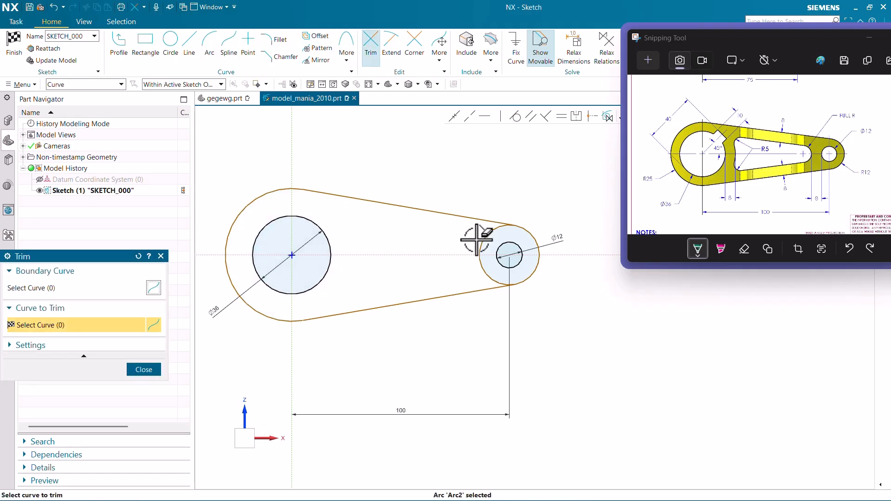
left_click(483, 238)
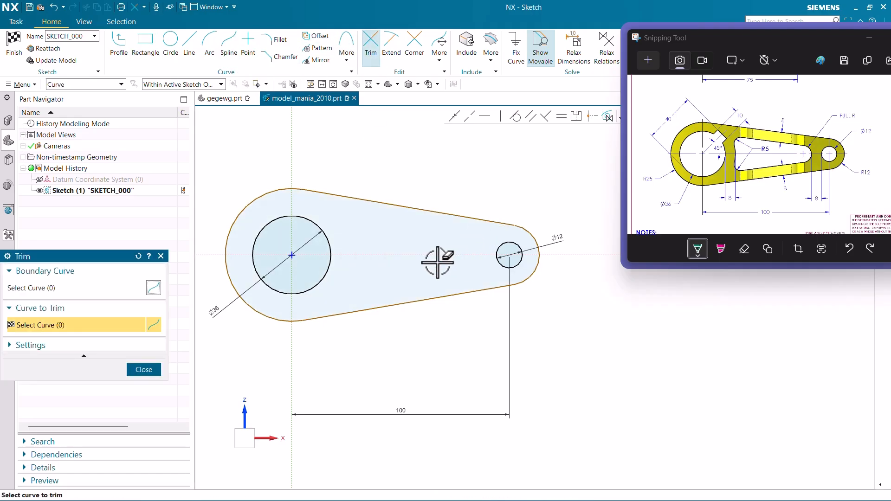
left_click(154, 368)
Dimension the outer arc at the large end with a radius of 25 mm
scroll(421, 200, "down", 2)
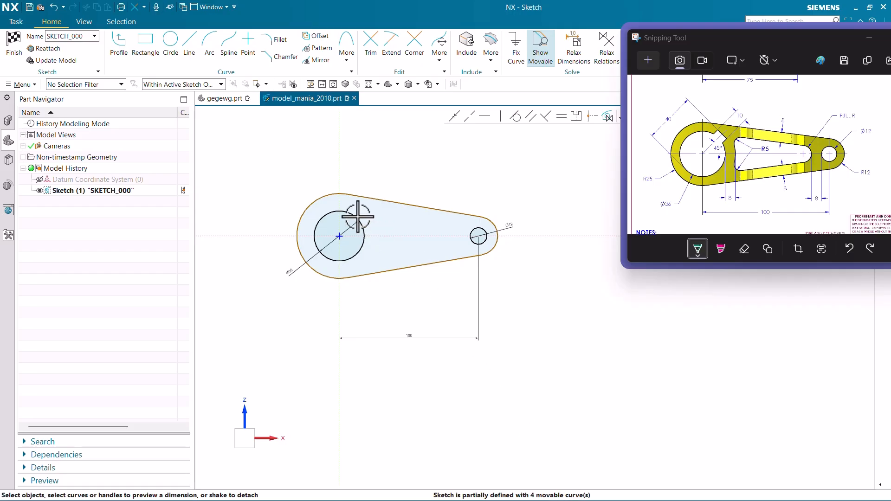
scroll(351, 209, "up", 2)
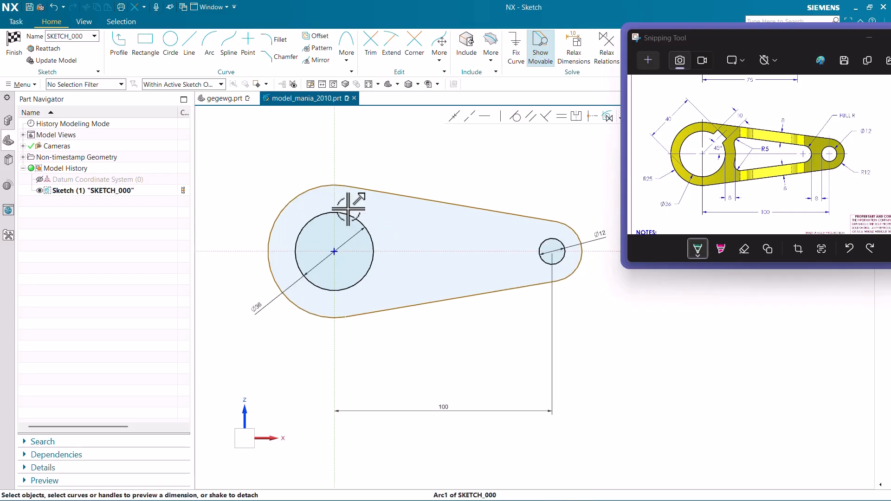
left_click(276, 210)
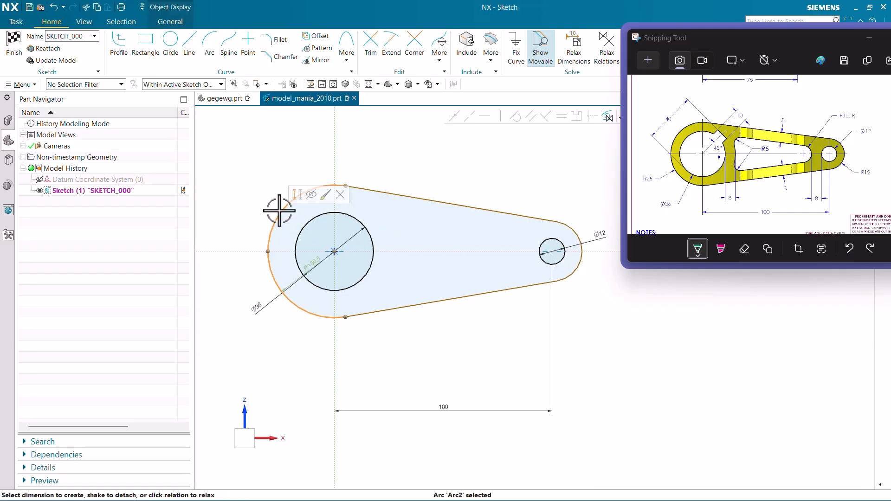
left_click(235, 194)
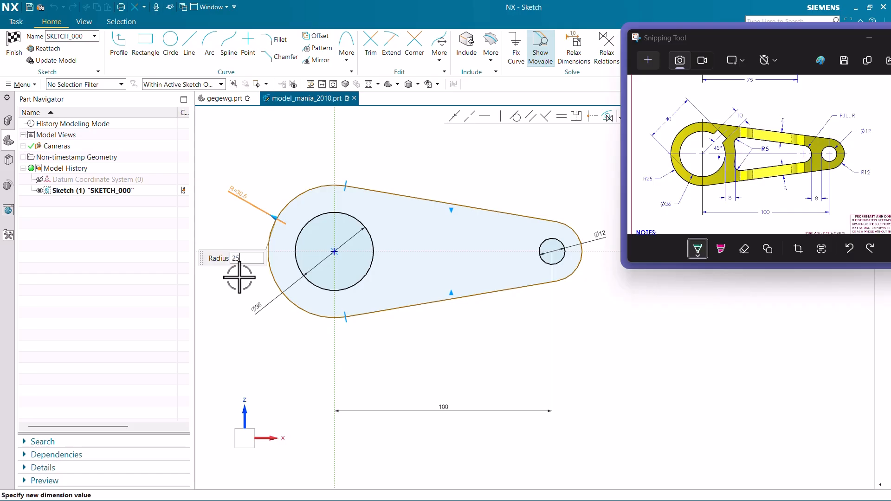
key("Return")
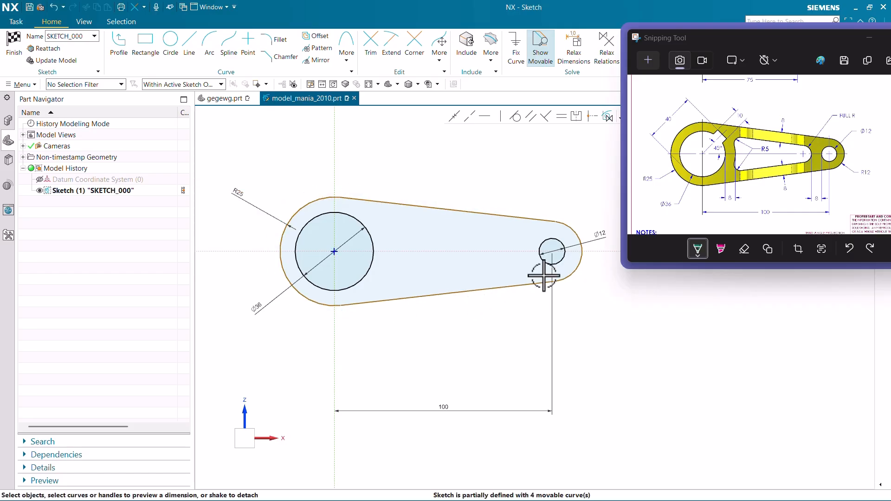
Dimension the outer arc at the small end with a radius of 12 mm, as given on the drawing
scroll(661, 186, "up", 3, "ctrl")
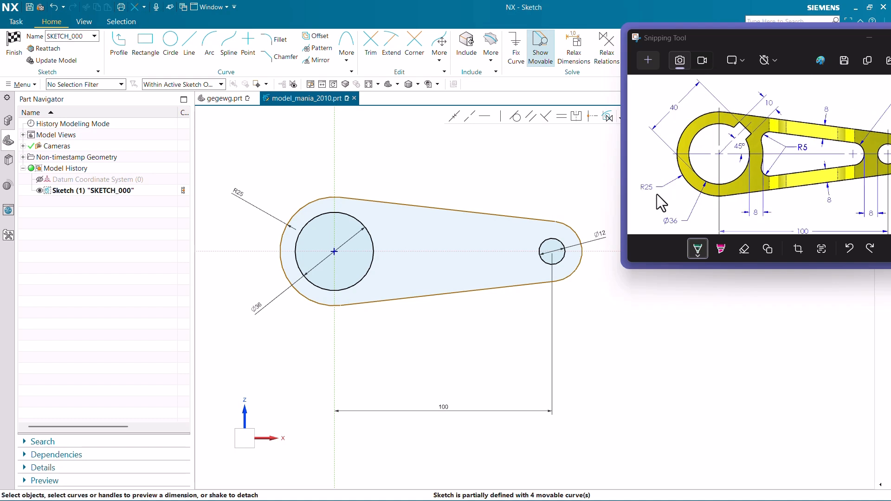
scroll(654, 182, "down", 2, "ctrl")
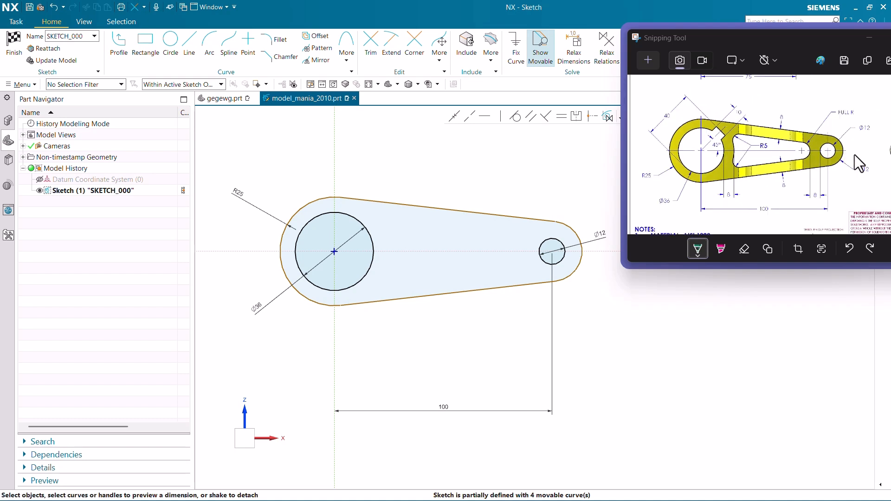
left_click(583, 265)
left_click_drag(601, 250, 603, 290)
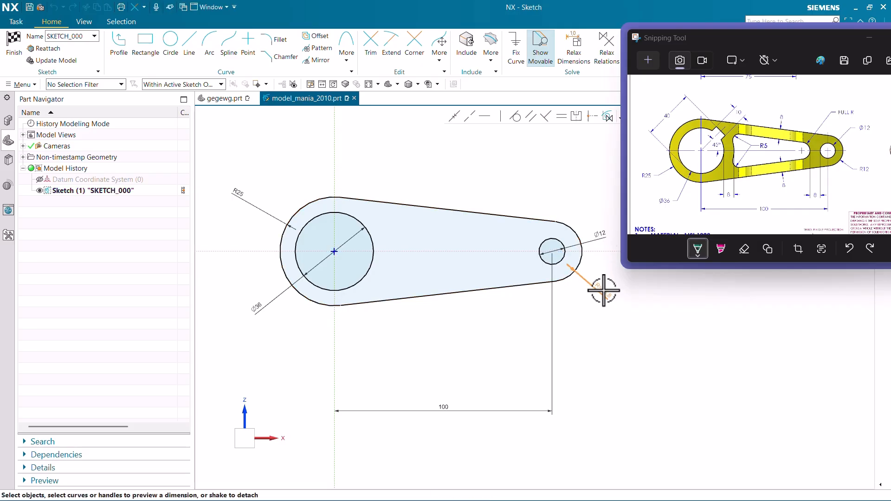
left_click(604, 291)
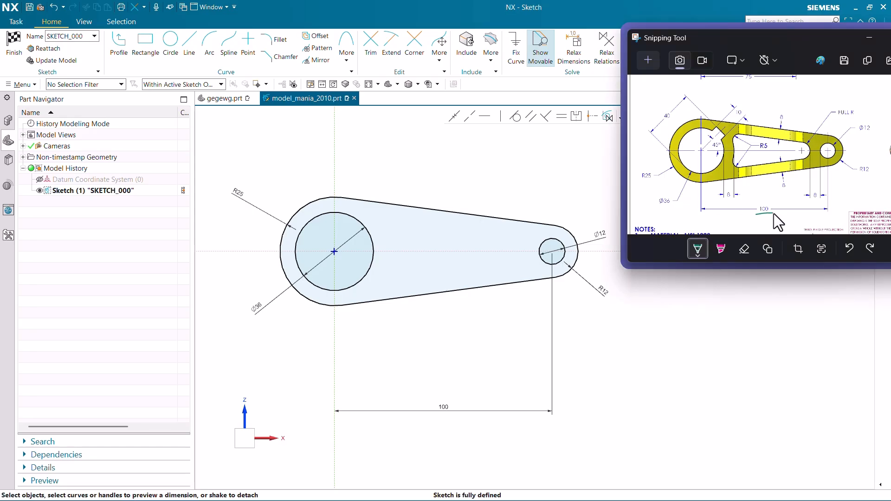
Underline the used 100, R25, Ø36, Ø12 and R12 dimensions on the pinned drawing and check the remaining plan-view features
left_click_drag(756, 215, 775, 214)
left_click_drag(641, 180, 653, 181)
scroll(800, 135, "up", 8, "ctrl")
scroll(802, 139, "down", 5, "ctrl")
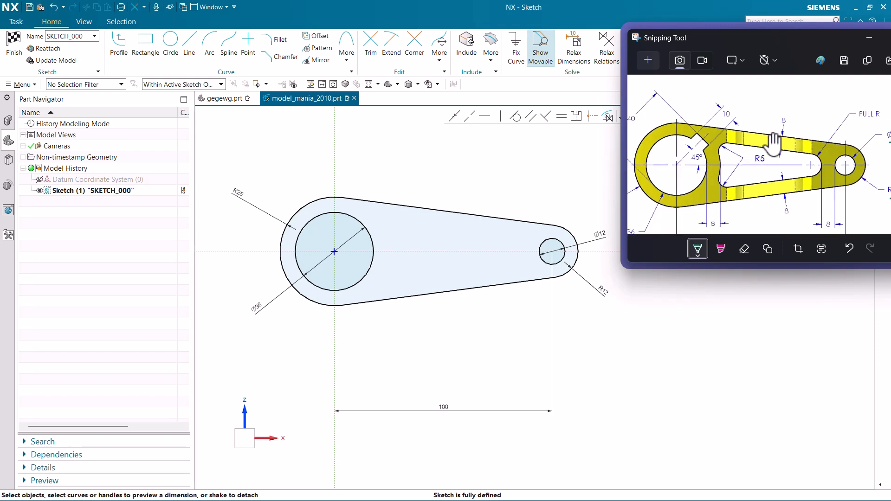
scroll(784, 217, "up", 2, "ctrl")
scroll(768, 160, "down", 2, "ctrl")
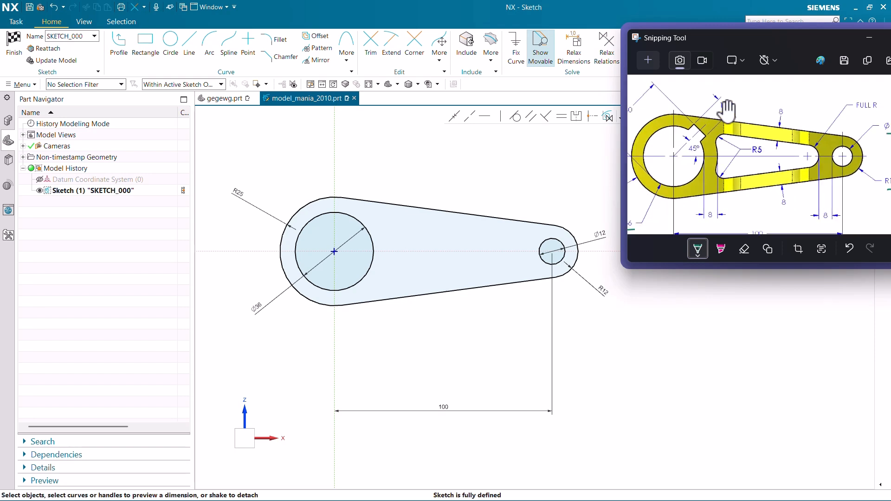
scroll(752, 160, "down", 2, "ctrl")
scroll(761, 155, "down", 2, "ctrl")
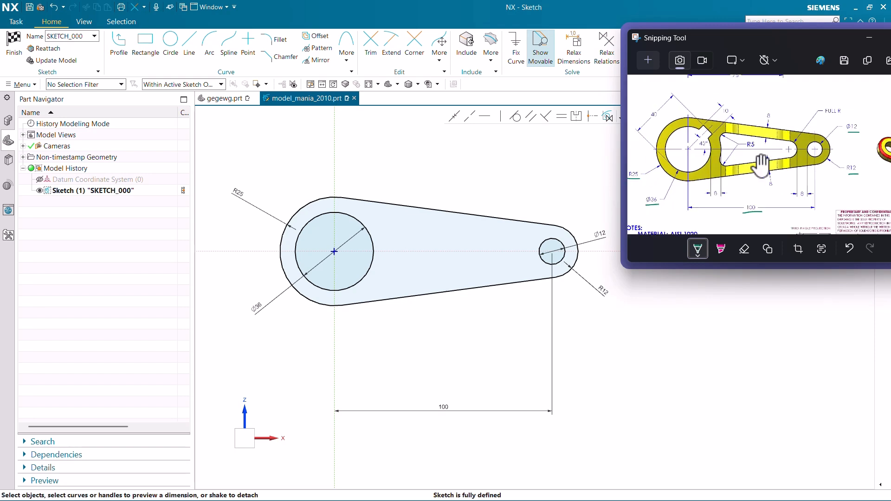
scroll(699, 97, "up", 1, "ctrl")
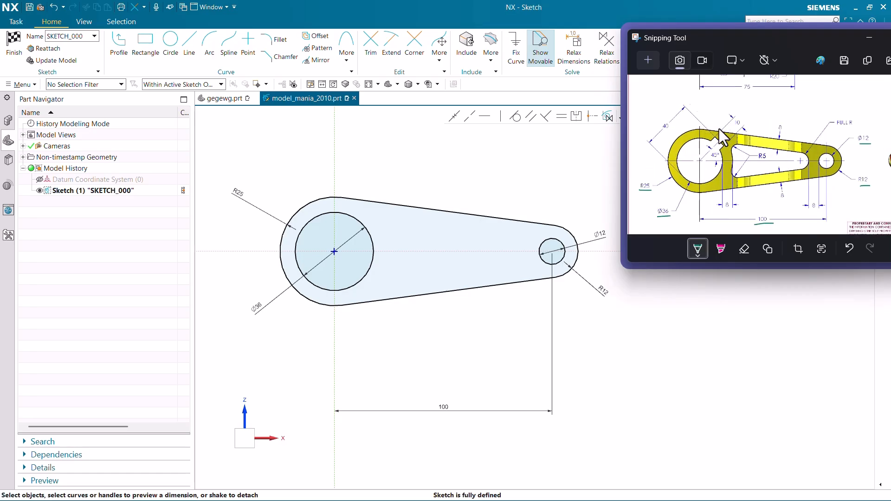
Finish the sketch and set up an Extrude of the region between the arm outline and both holes with a symmetric limit
left_click(14, 44)
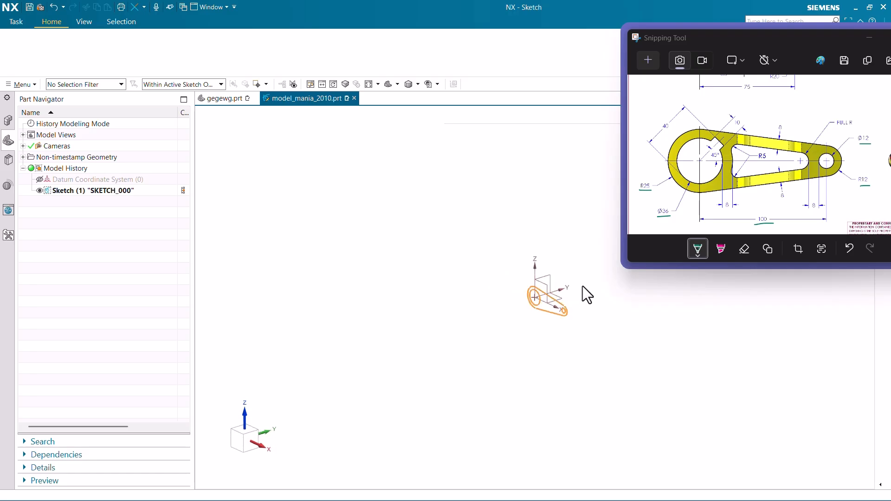
scroll(576, 289, "up", 5)
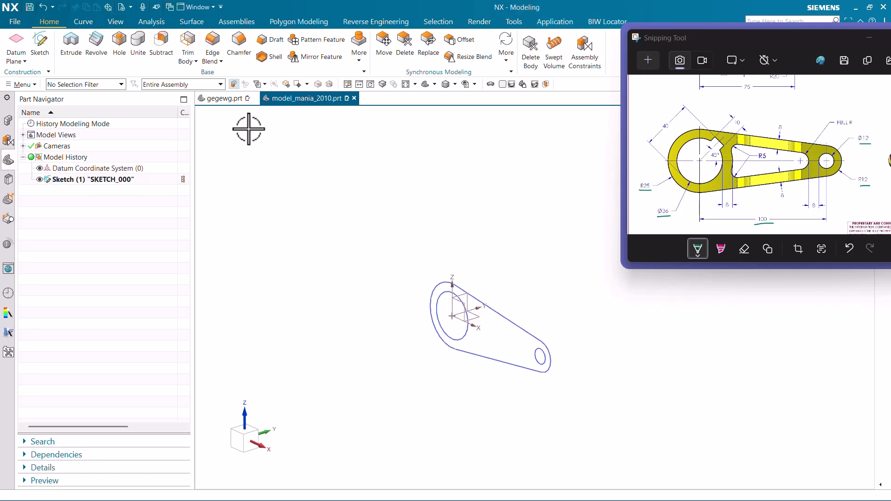
left_click(71, 46)
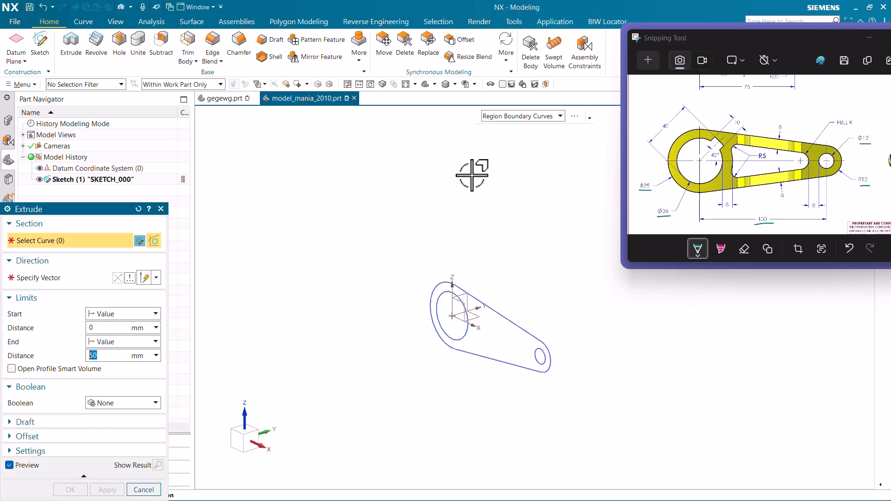
left_click(485, 321)
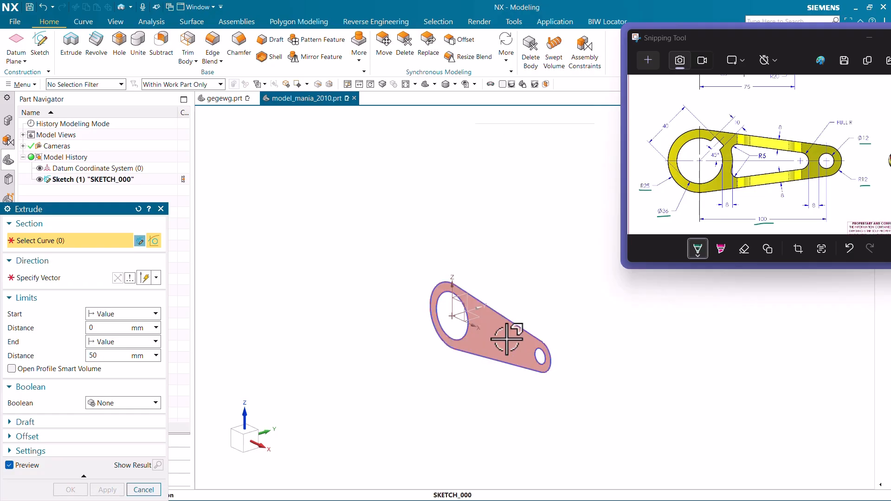
left_click(120, 316)
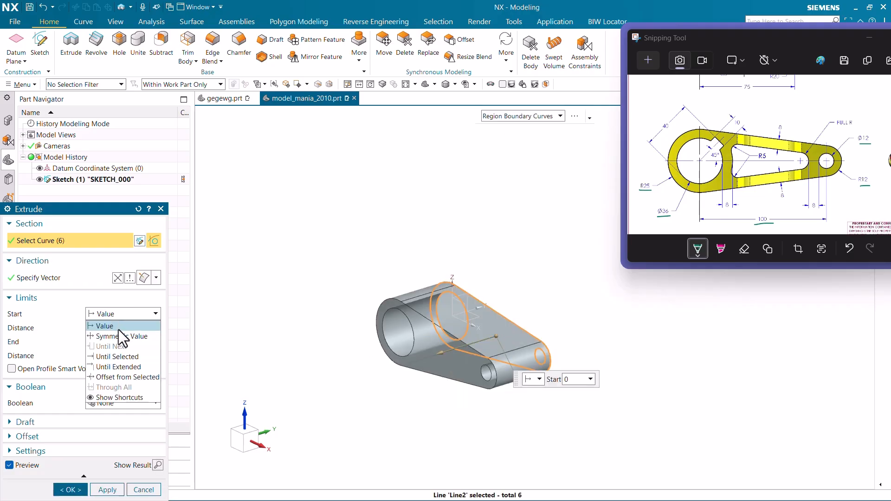
left_click(118, 333)
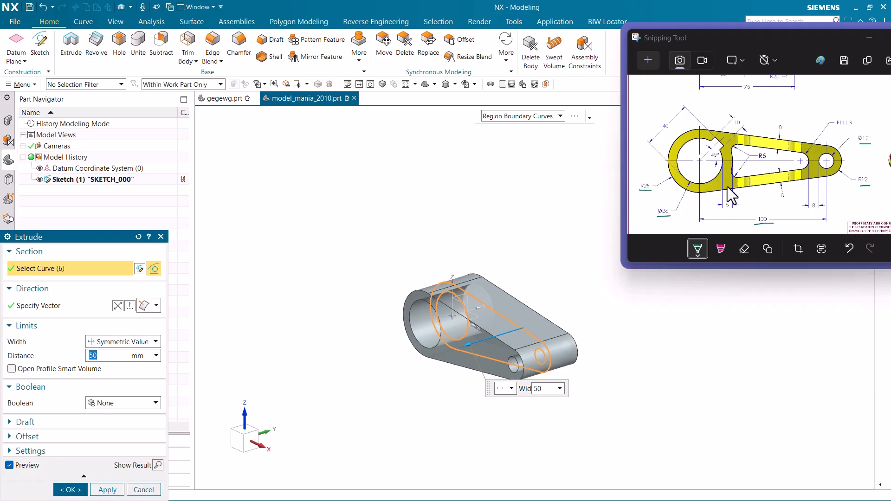
Examine the side and plan views on the pinned drawing for the overall width across the fork arms
scroll(766, 128, "up", 5)
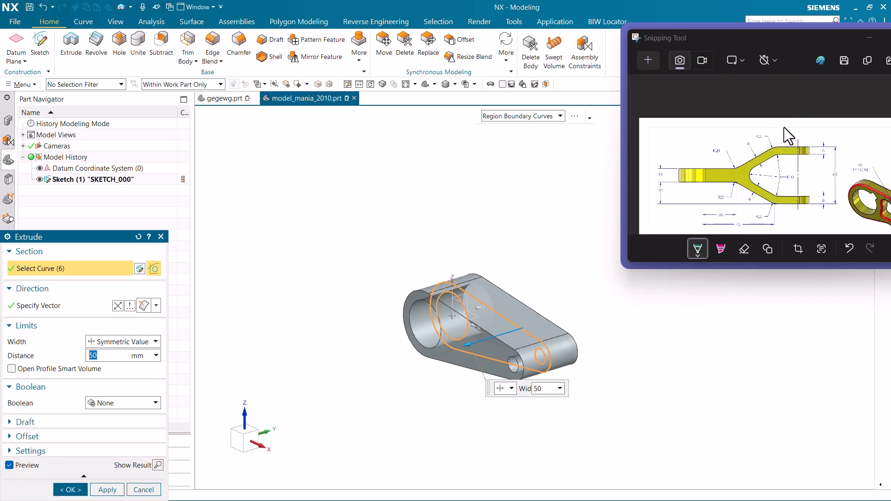
scroll(845, 150, "up", 5, "ctrl")
scroll(810, 129, "down", 4, "ctrl")
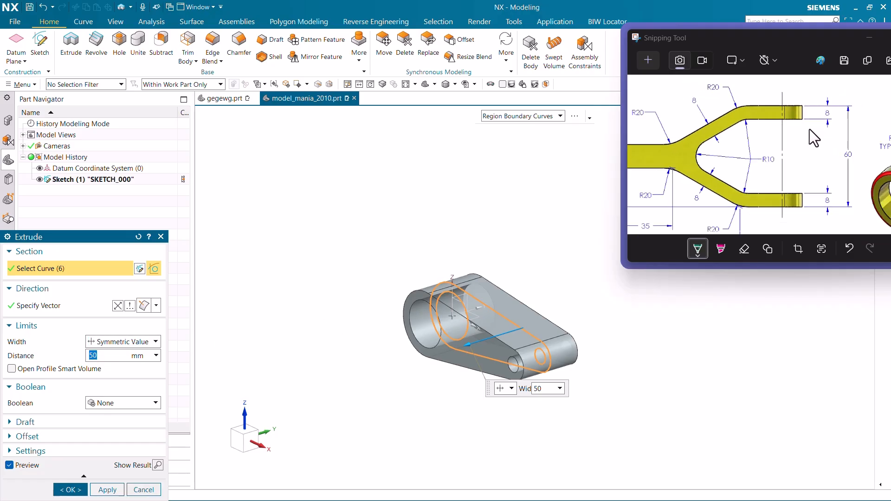
scroll(809, 129, "down", 4, "ctrl")
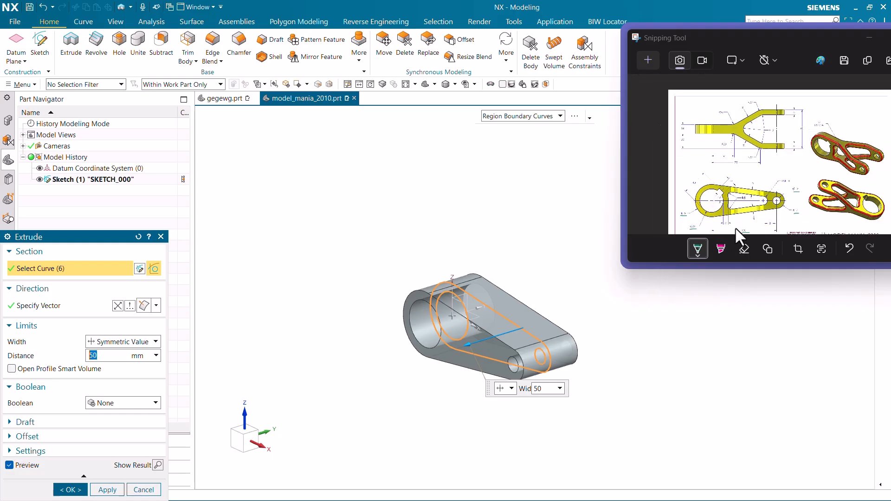
scroll(763, 125, "up", 3, "ctrl")
scroll(761, 188, "down", 3, "ctrl")
scroll(740, 212, "up", 5, "ctrl")
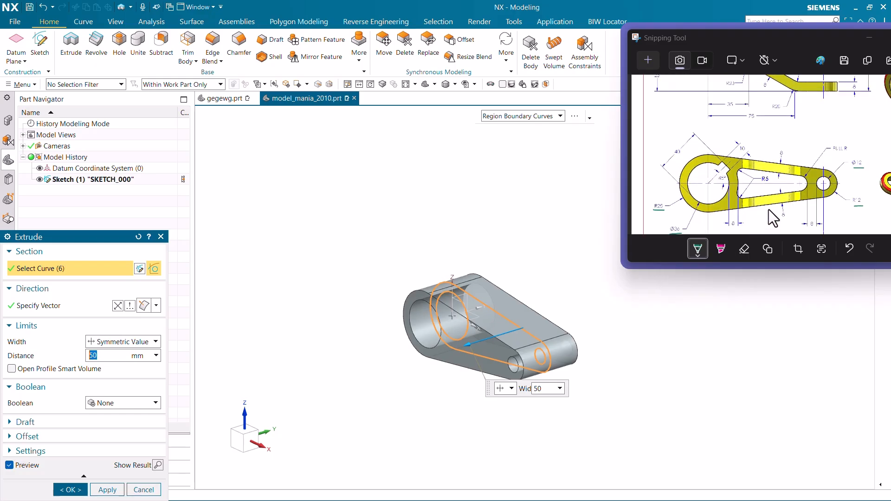
scroll(762, 162, "up", 2, "ctrl")
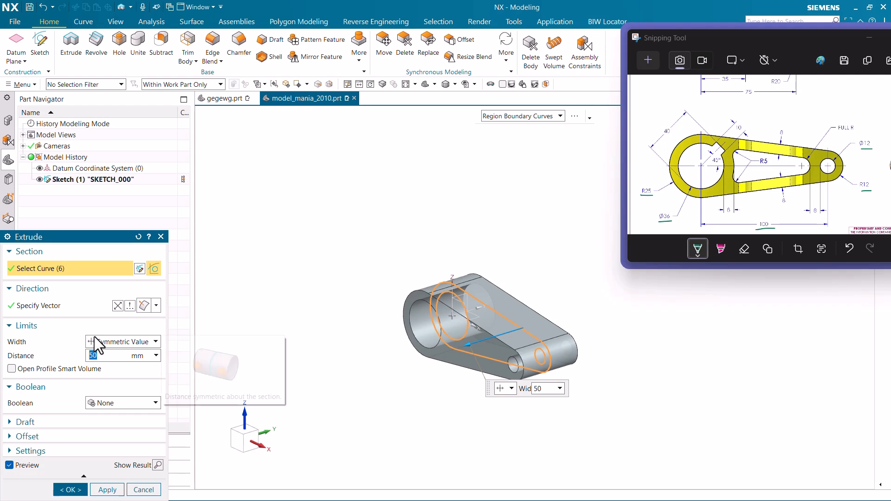
scroll(749, 183, "down", 2, "ctrl")
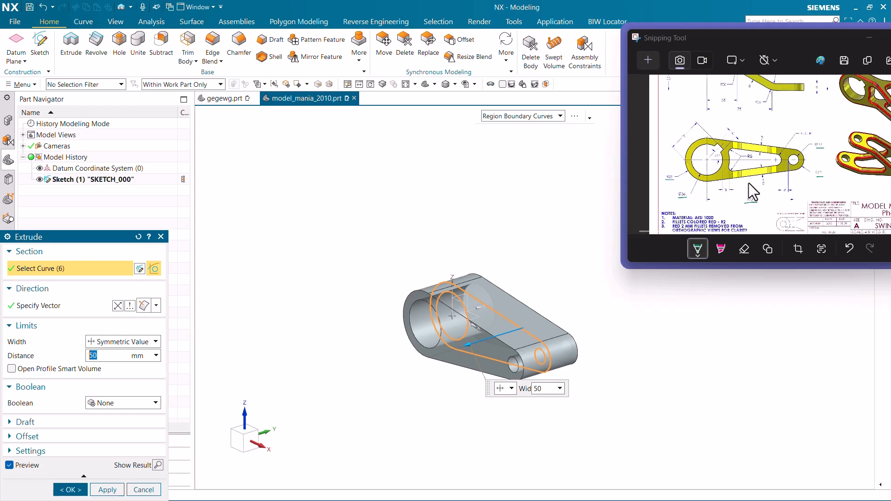
scroll(806, 93, "up", 4, "ctrl")
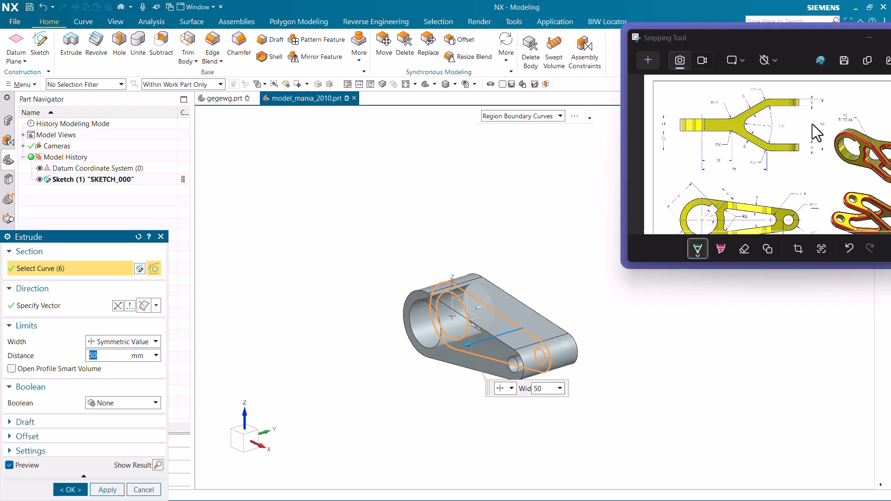
scroll(850, 126, "up", 2, "ctrl")
scroll(765, 98, "down", 3, "ctrl")
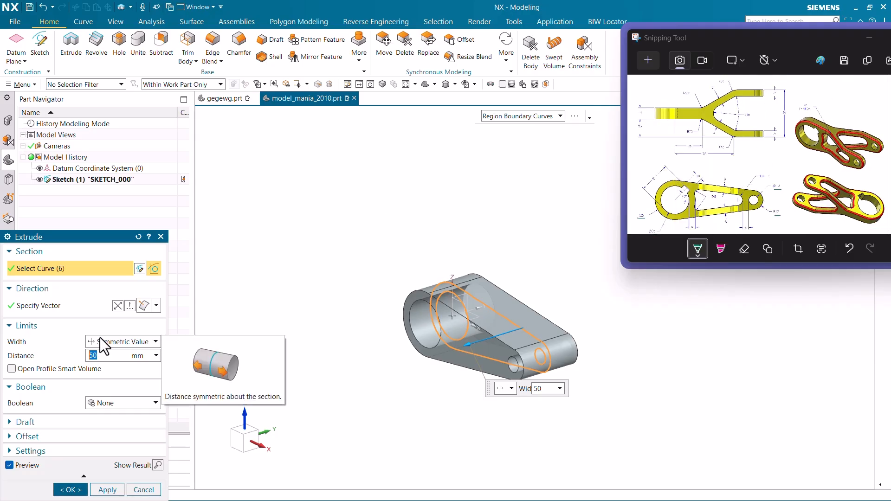
Extrude the arm profile symmetrically to a total width of 60 mm
type("60")
key("Return")
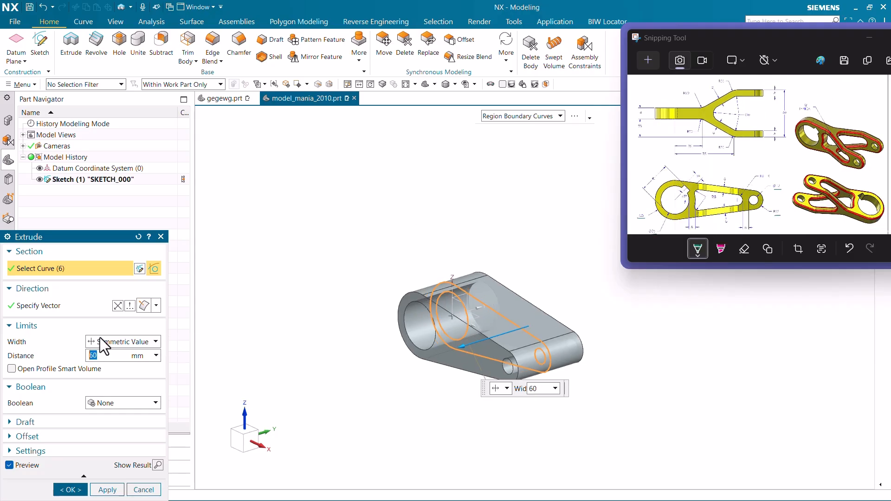
left_click(70, 490)
Shell the arm with an 8 mm wall thickness, opening both large flat side faces
middle_click_drag(457, 332, 399, 233)
scroll(399, 233, "down", 3)
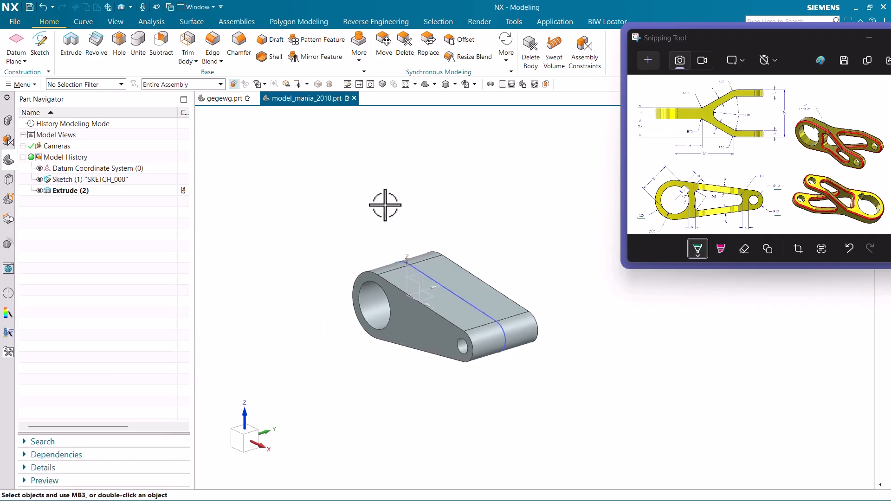
left_click(275, 57)
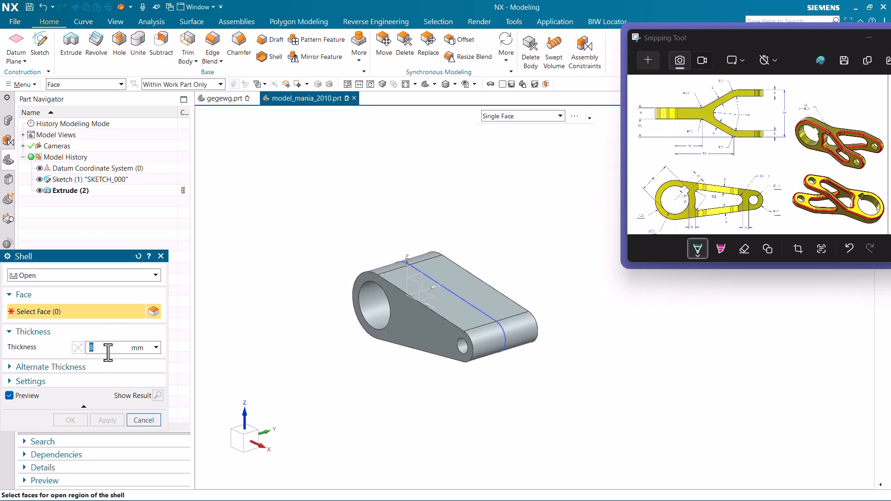
left_click(409, 321)
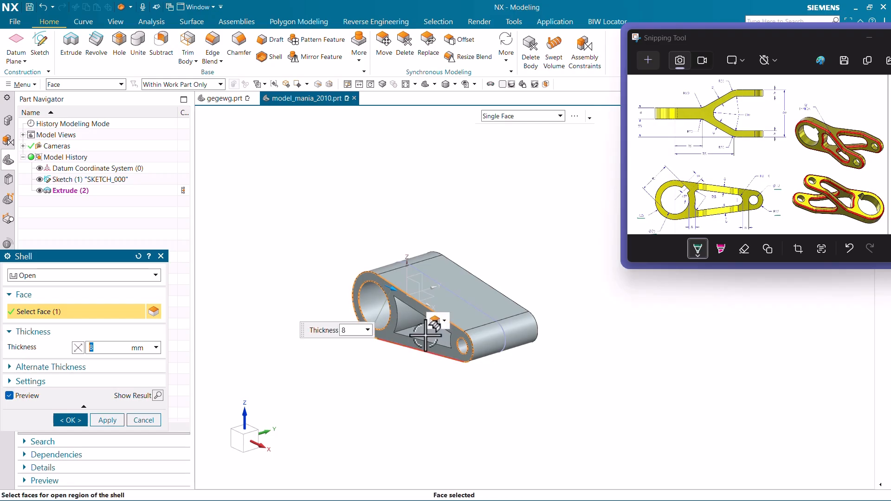
middle_click_drag(423, 324, 408, 302)
left_click(408, 302)
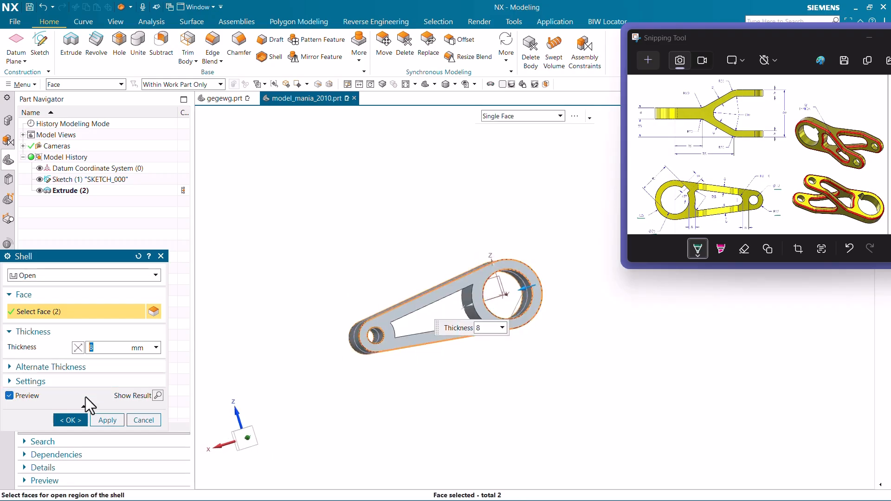
left_click(69, 420)
Underline the four 8 mm wall thickness dimensions in the plan view of the pinned drawing
middle_click_drag(481, 348, 541, 335)
scroll(738, 190, "up", 5, "ctrl")
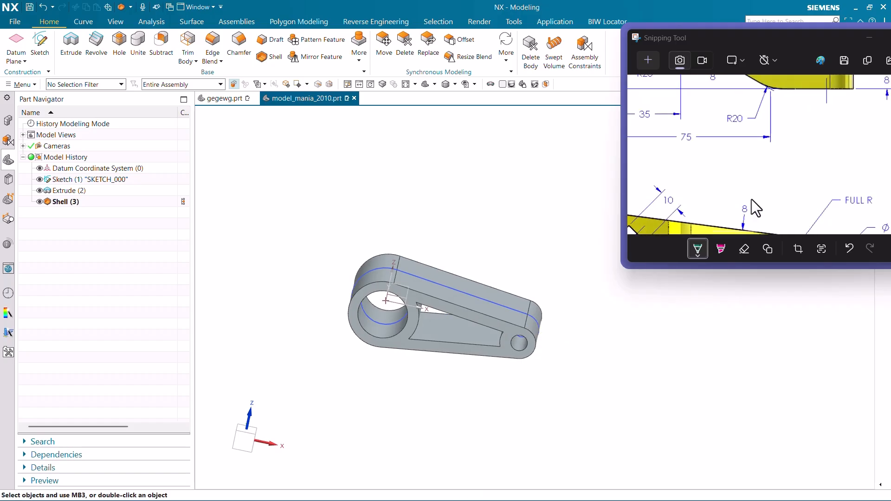
left_click(746, 202)
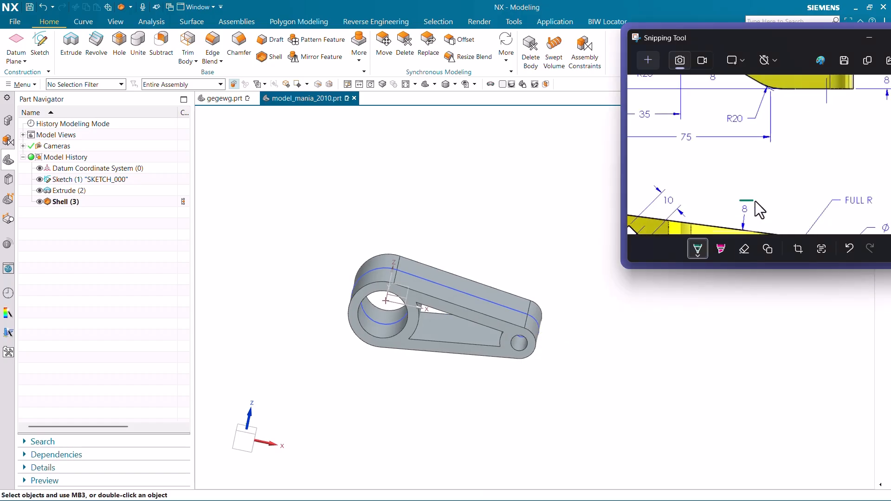
scroll(732, 143, "down", 5, "ctrl")
scroll(737, 215, "up", 3, "ctrl")
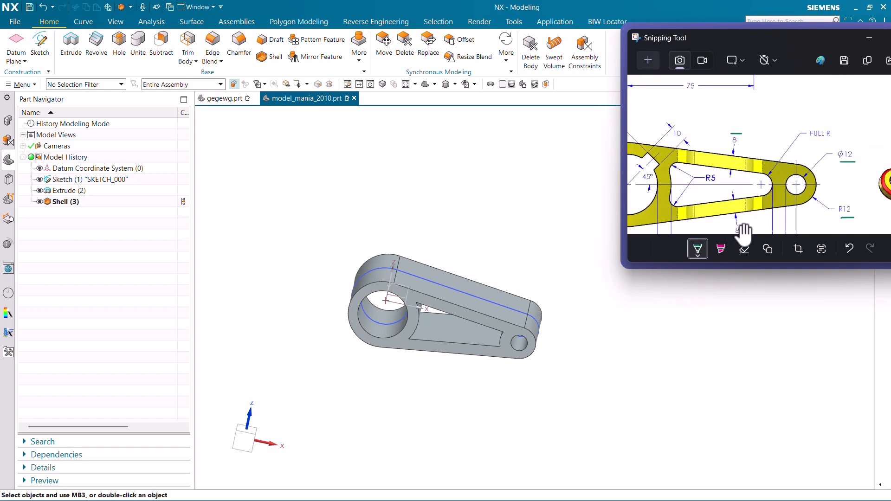
scroll(741, 133, "down", 2, "ctrl")
scroll(737, 167, "up", 3, "ctrl")
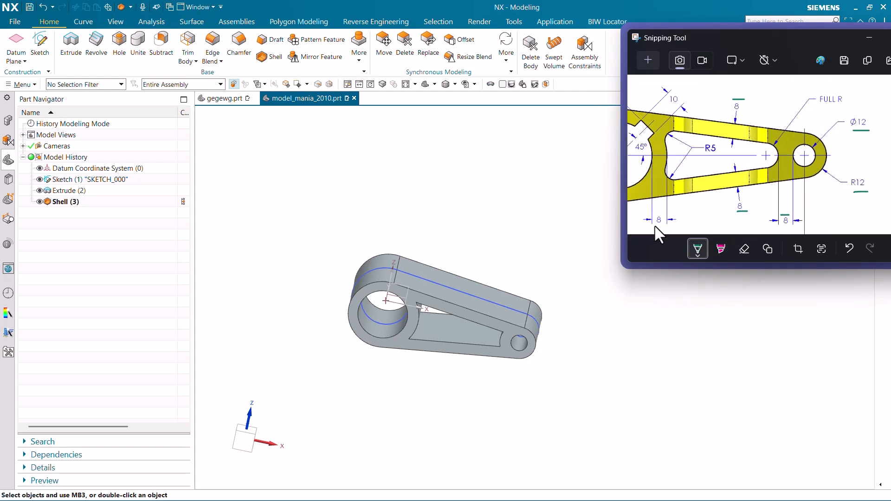
scroll(755, 153, "down", 2, "ctrl")
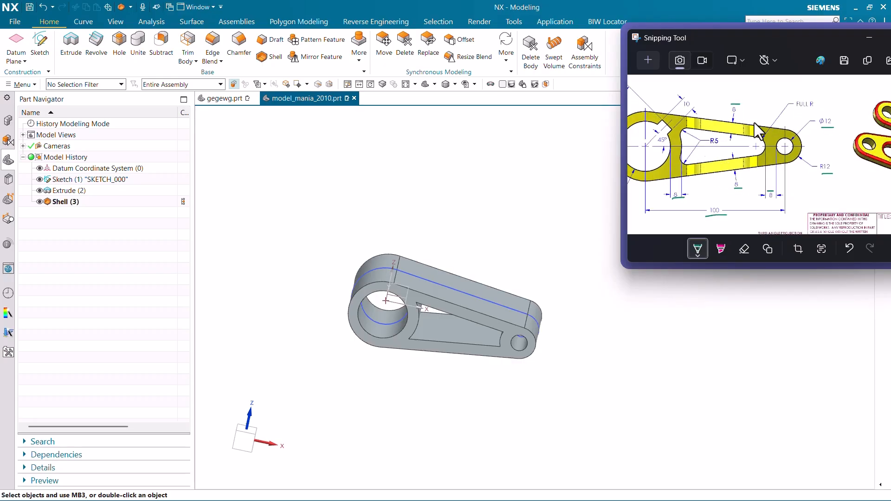
Blend the two inner pocket edges beside the large bore with a 5 mm radius and underline R5 on the drawing
scroll(452, 193, "down", 2)
scroll(455, 286, "up", 3)
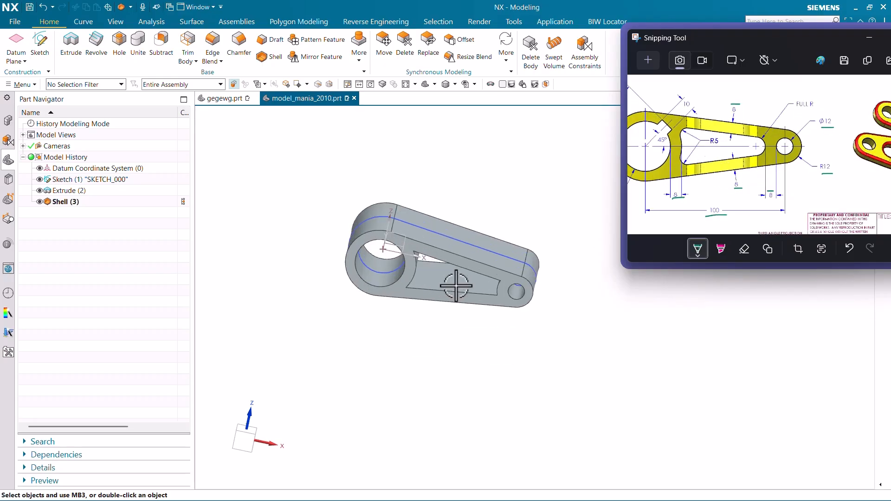
left_click(287, 98)
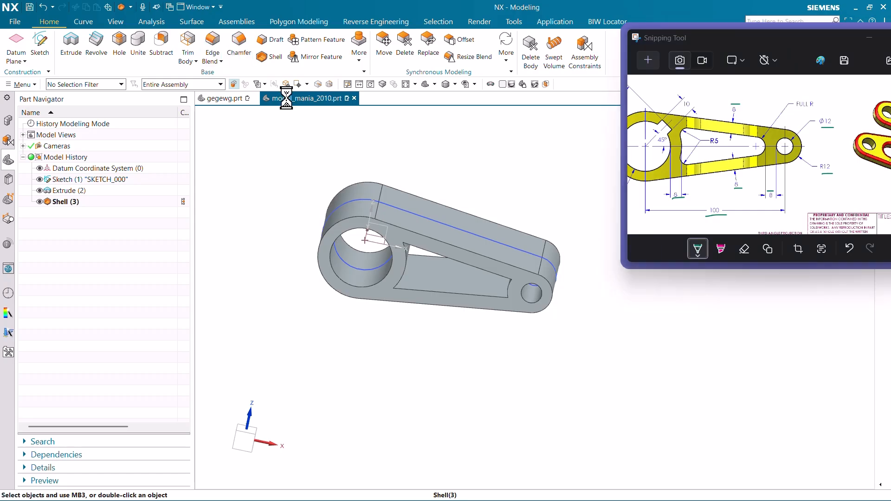
key("b")
middle_click_drag(390, 246, 386, 218)
scroll(386, 217, "up", 2)
type("5")
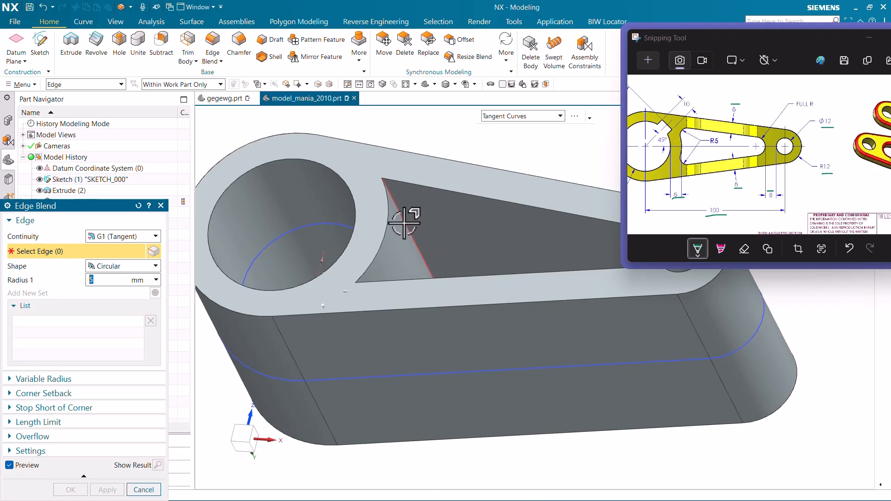
left_click(403, 218)
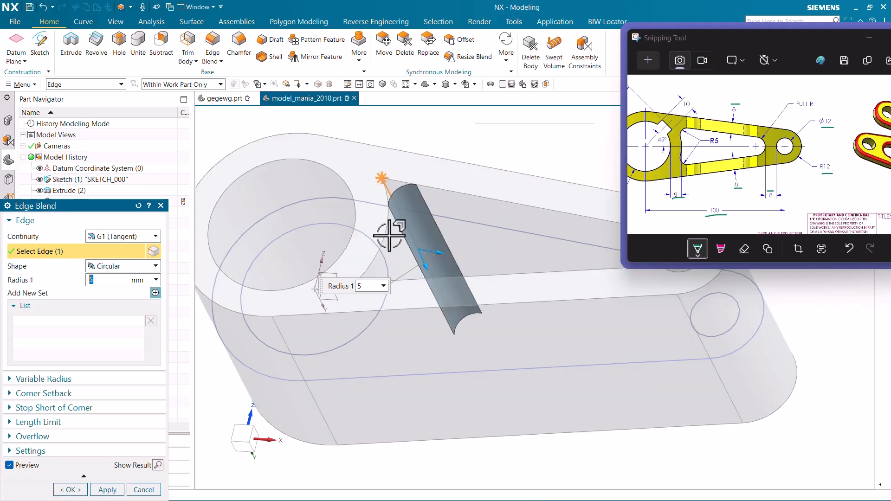
middle_click(378, 270)
middle_click_drag(379, 269, 383, 295)
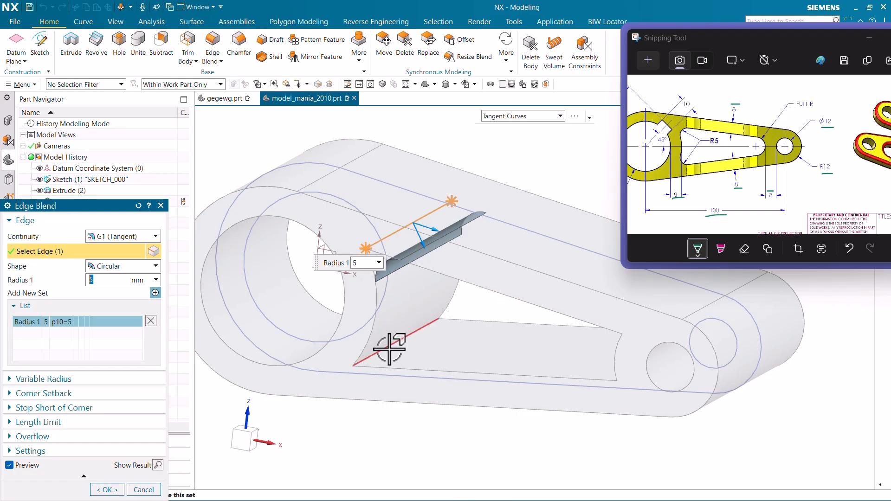
left_click(324, 354)
left_click(115, 485)
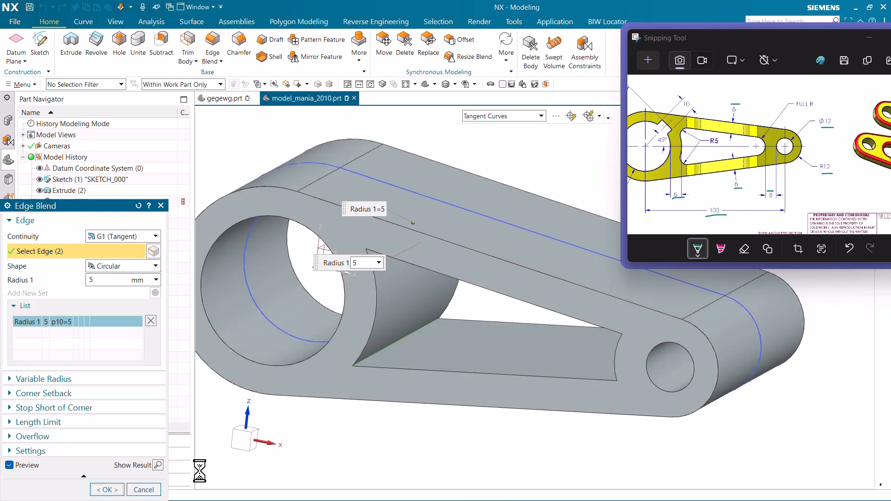
left_click(708, 145)
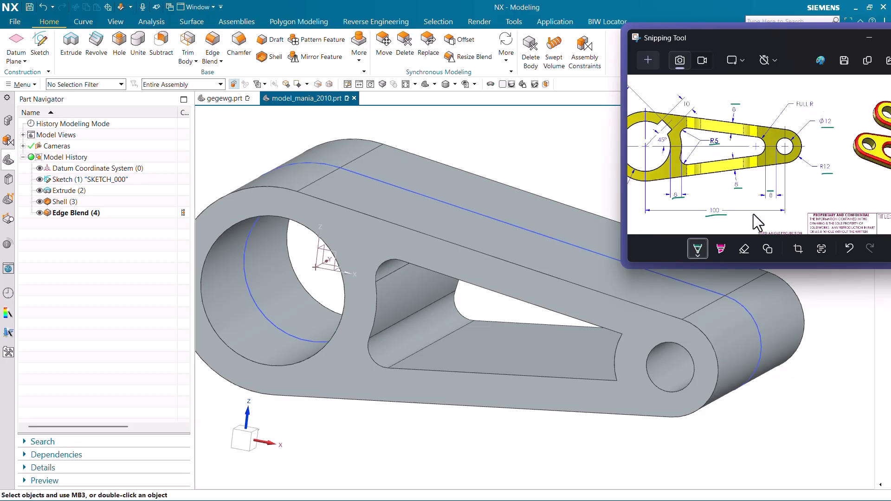
Start a three-face Face Blend for the pocket's small end and restrict face picking to single faces
middle_click_drag(467, 314, 509, 315)
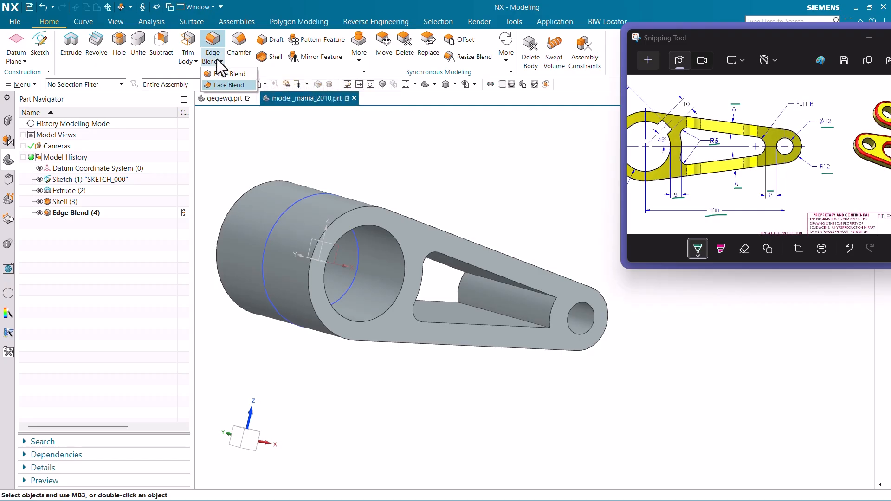
left_click(221, 86)
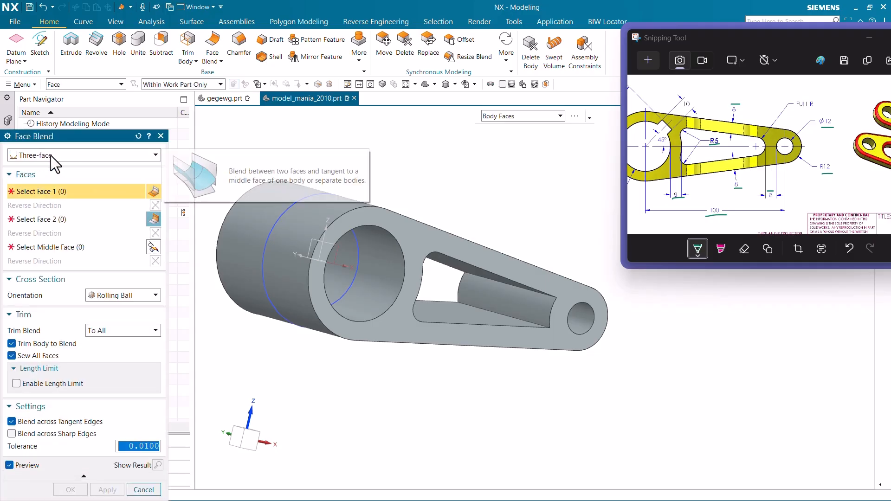
left_click(51, 156)
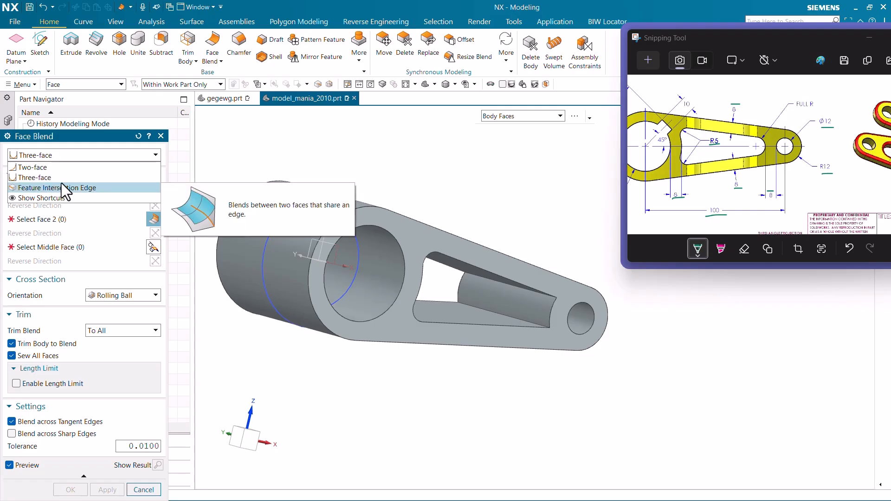
left_click(55, 177)
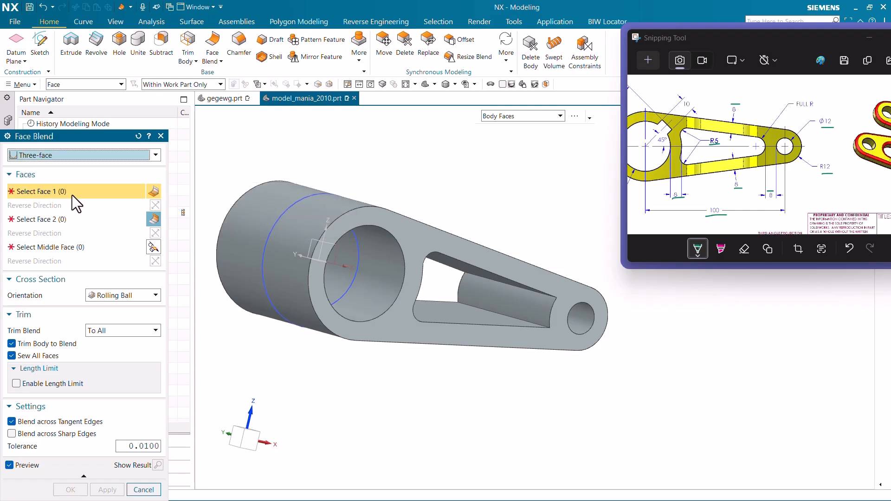
left_click(482, 314)
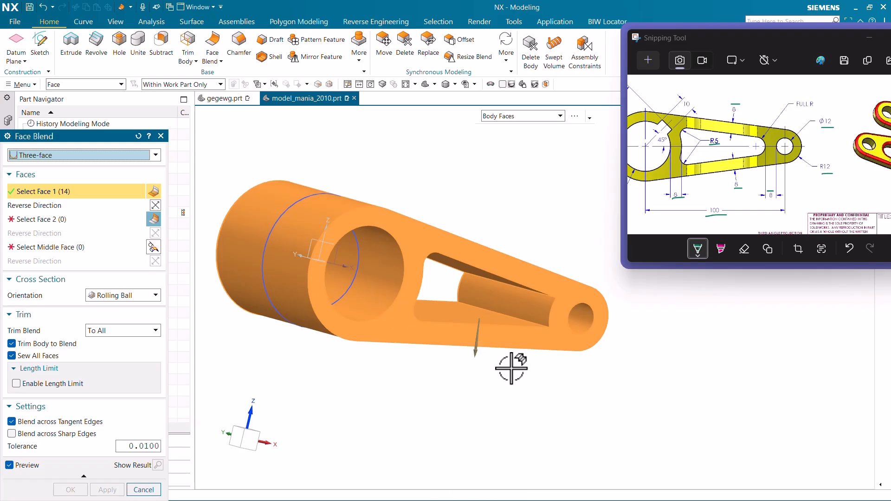
key("Escape")
left_click(530, 117)
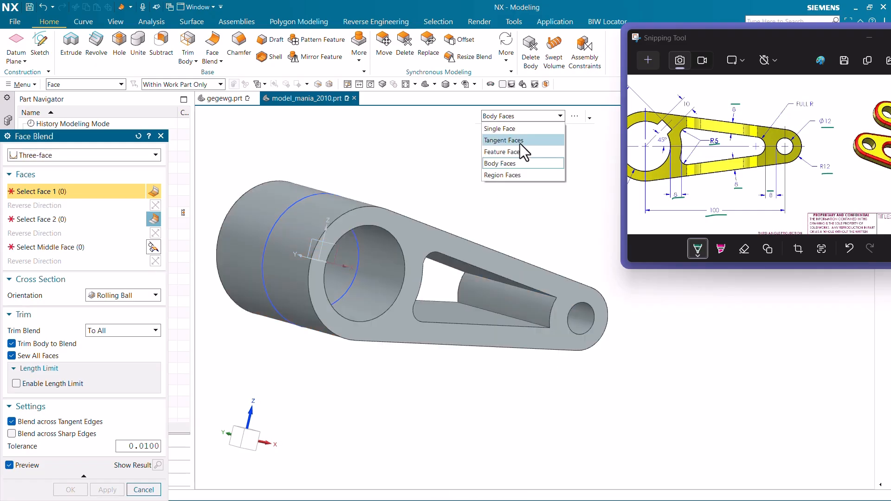
left_click(500, 129)
Pick the pocket's lower inner wall as blend face 1, reversed to point into the pocket, and the upper inner wall as face 2
left_click(469, 313)
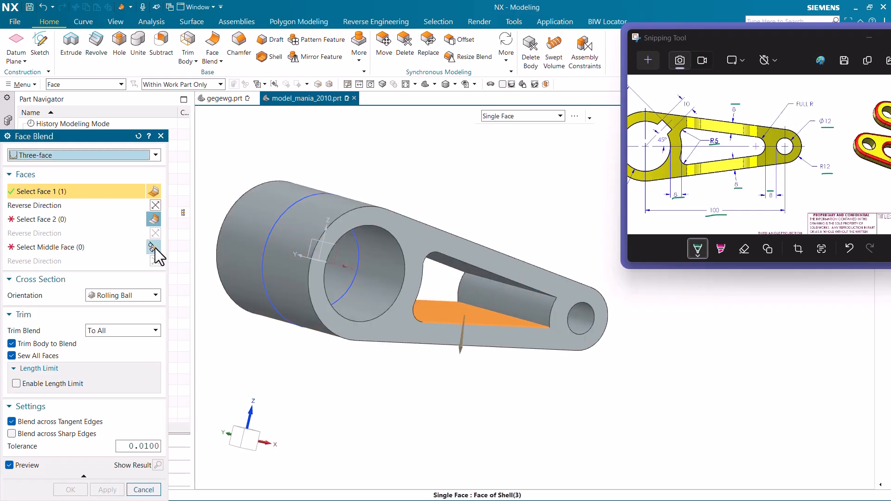
left_click(156, 205)
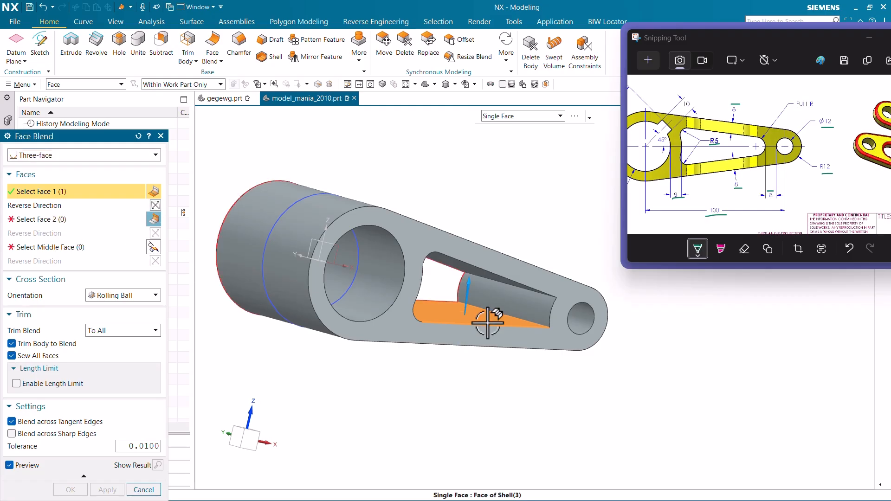
left_click(69, 219)
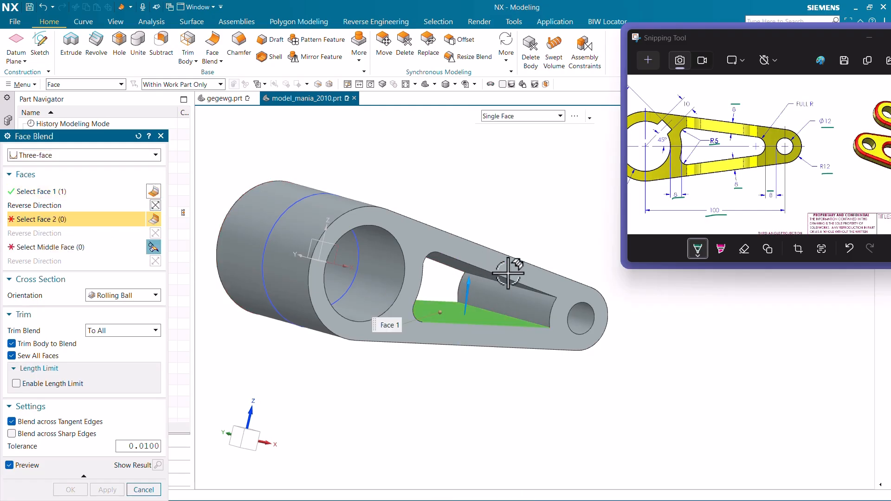
middle_click_drag(506, 272, 470, 260)
left_click(469, 260)
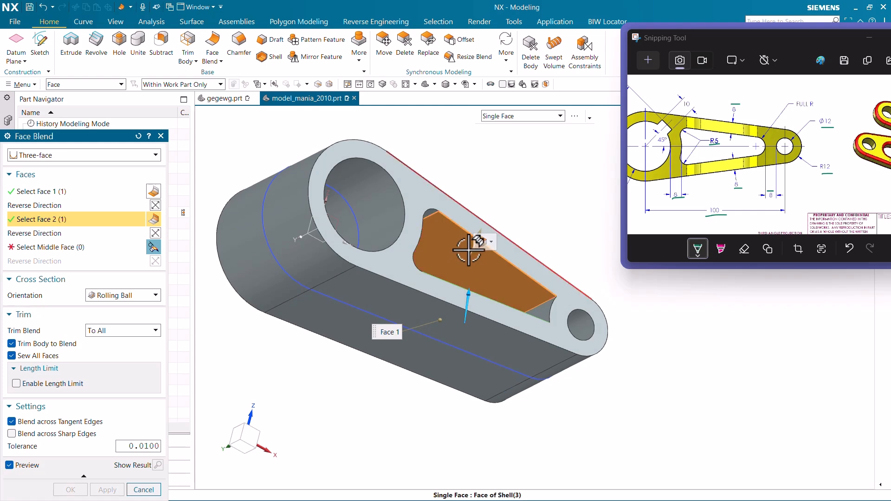
Pick the wall at the pocket's small end as the middle face, reverse its direction, and create the full-radius blend
middle_click_drag(359, 274, 364, 294)
middle_click(362, 312)
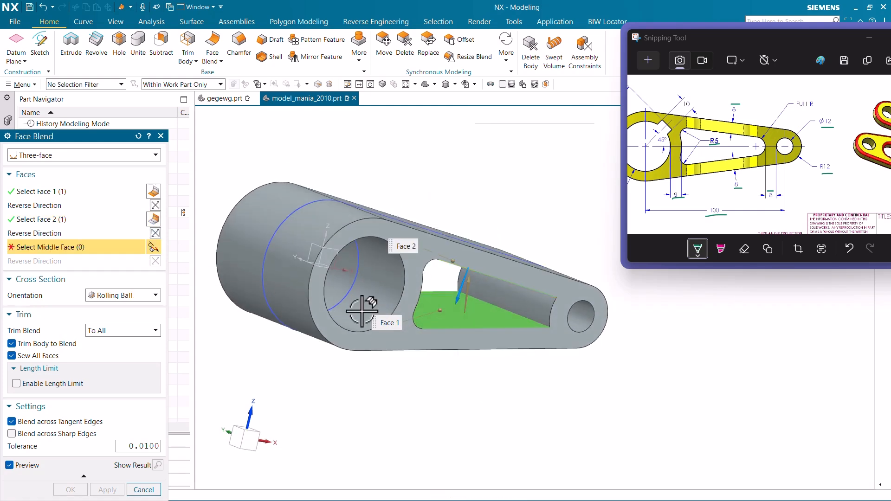
left_click(524, 315)
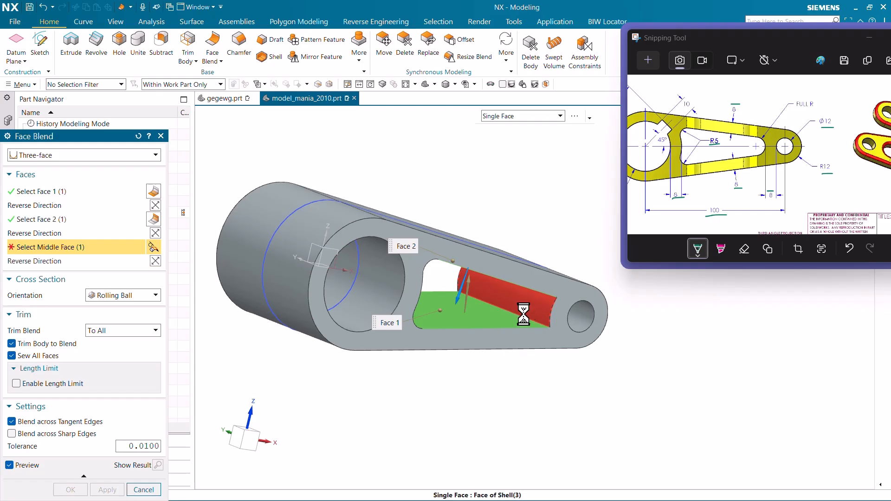
left_click(158, 263)
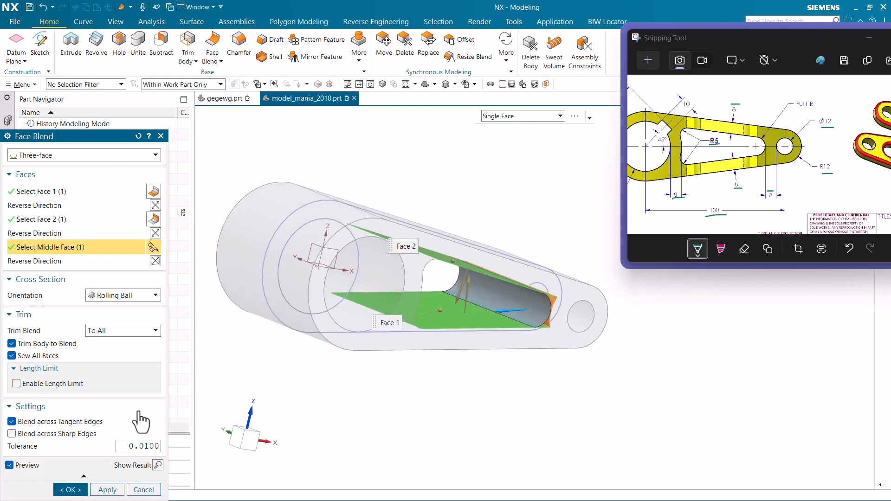
left_click(71, 490)
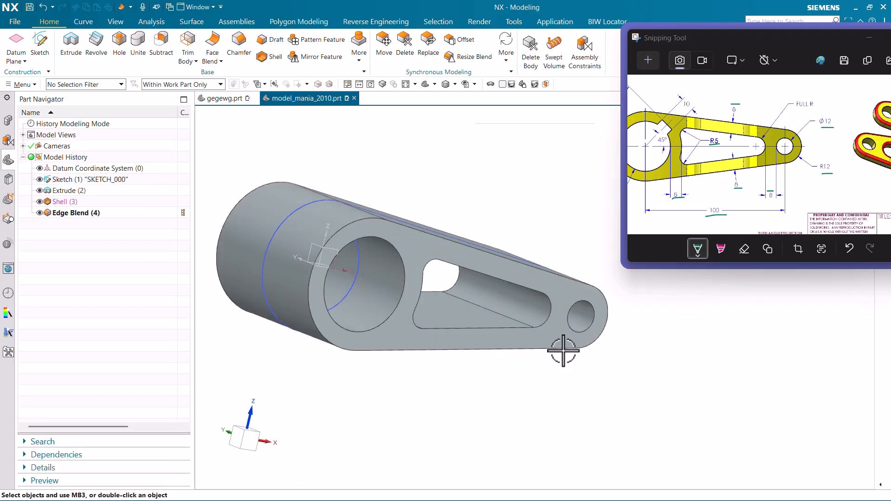
middle_click_drag(545, 326, 515, 320)
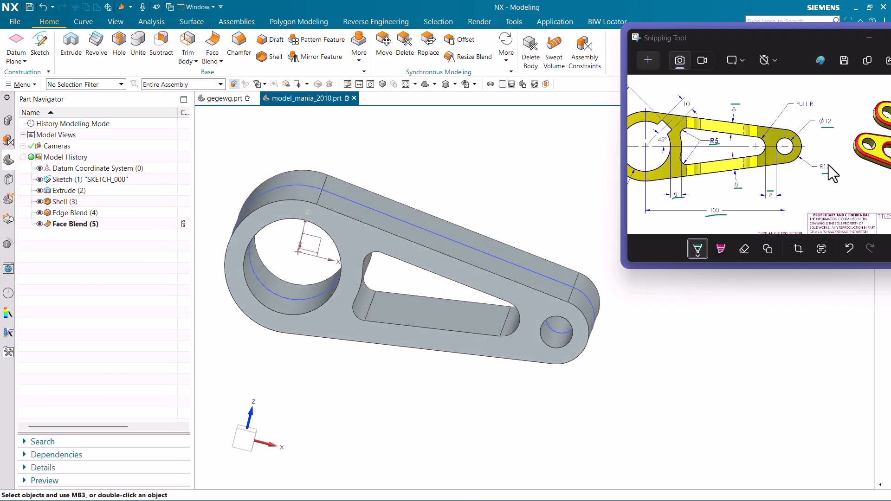
Mark the FULL R note on the pinned drawing and examine the dimensions of the angled notch in the large bore
left_click(799, 99)
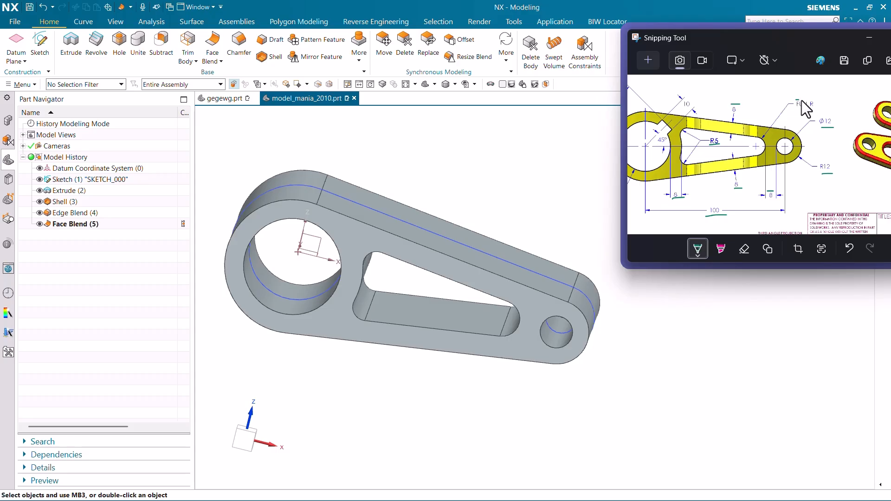
mouse_move(841, 171)
left_mouse_down()
mouse_move(858, 176)
mouse_move(865, 166)
left_mouse_up()
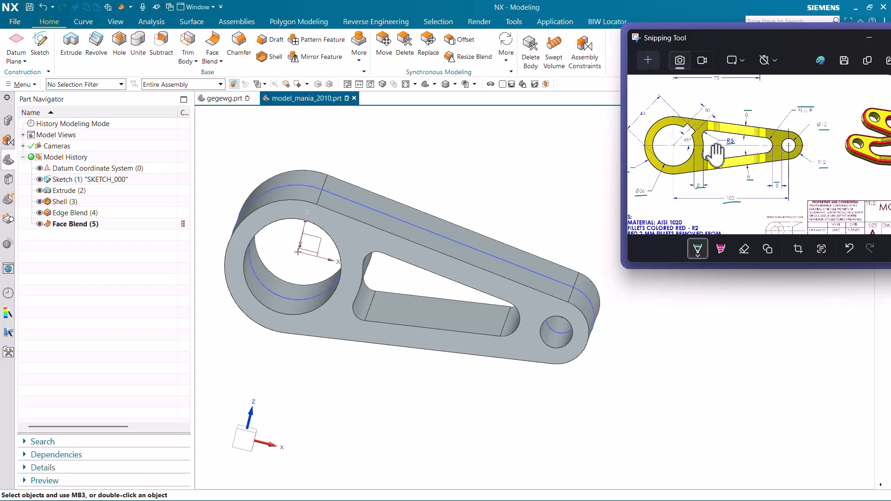
left_click_drag(673, 135, 681, 147)
scroll(719, 125, "up", 3, "ctrl")
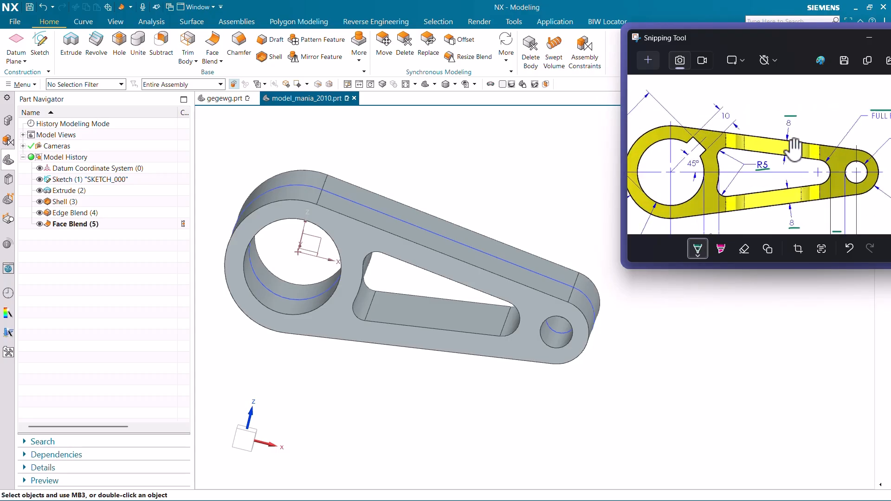
scroll(795, 148, "down", 3, "ctrl")
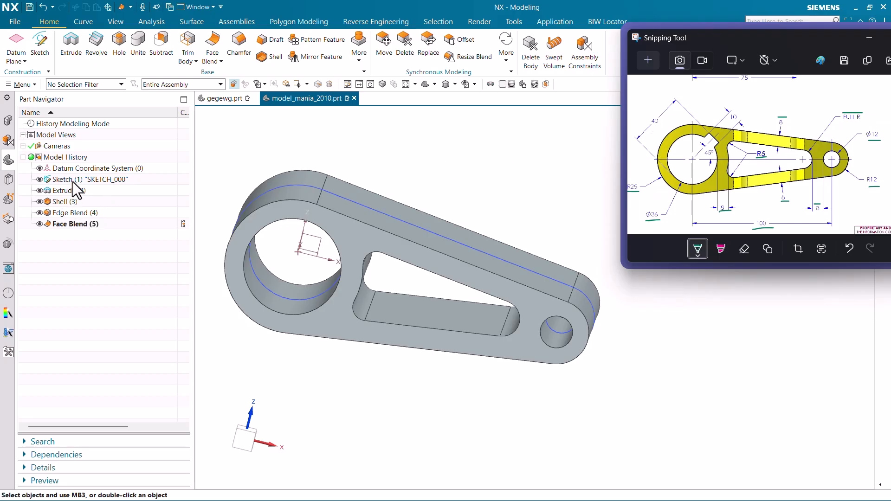
Start a new sketch on the Front datum plane
left_click(40, 43)
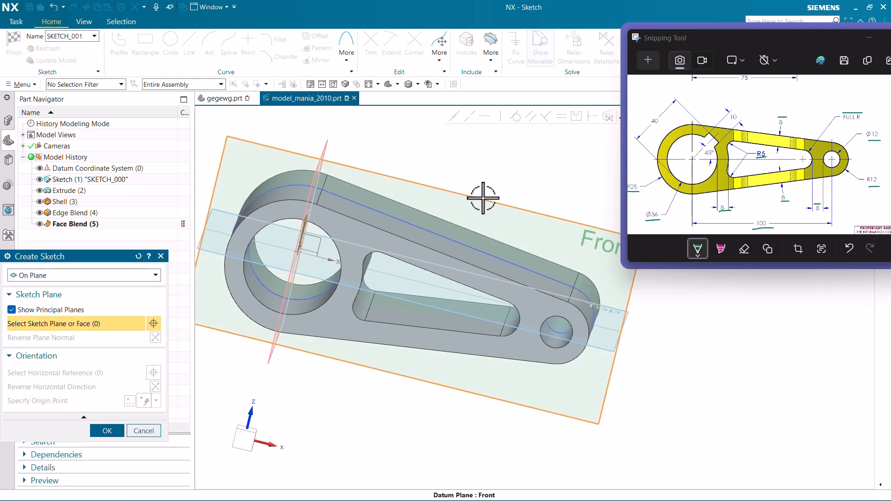
left_click(110, 430)
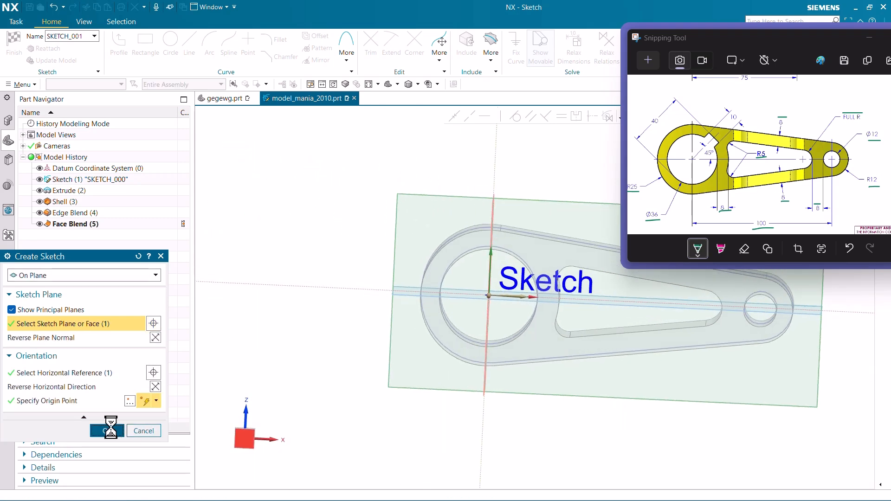
scroll(259, 296, "down", 3)
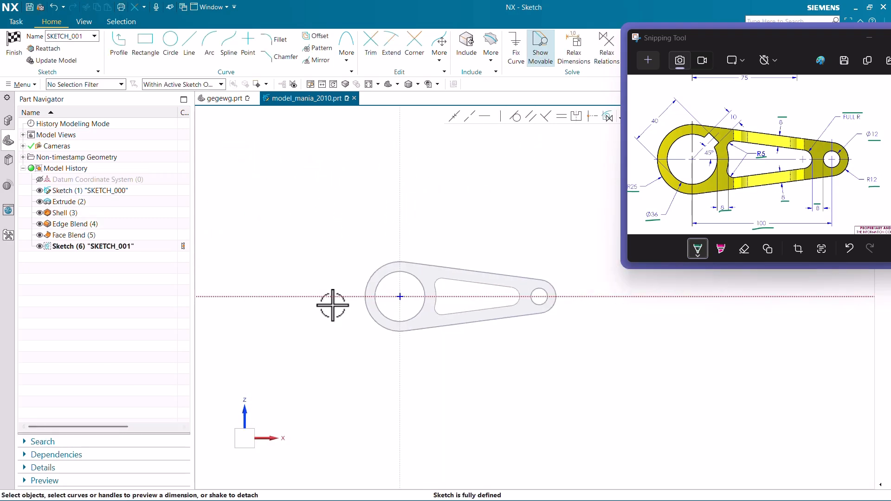
scroll(414, 286, "up", 5)
Sketch a tilted three-point rectangle about 12 mm wide and 25 mm long, running from near the bore centre through the bore's upper rim
left_click(155, 46)
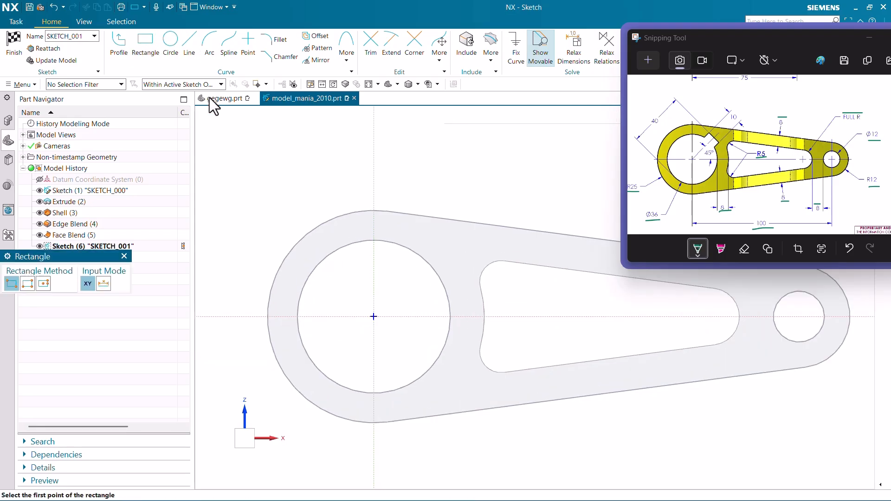
left_click(28, 283)
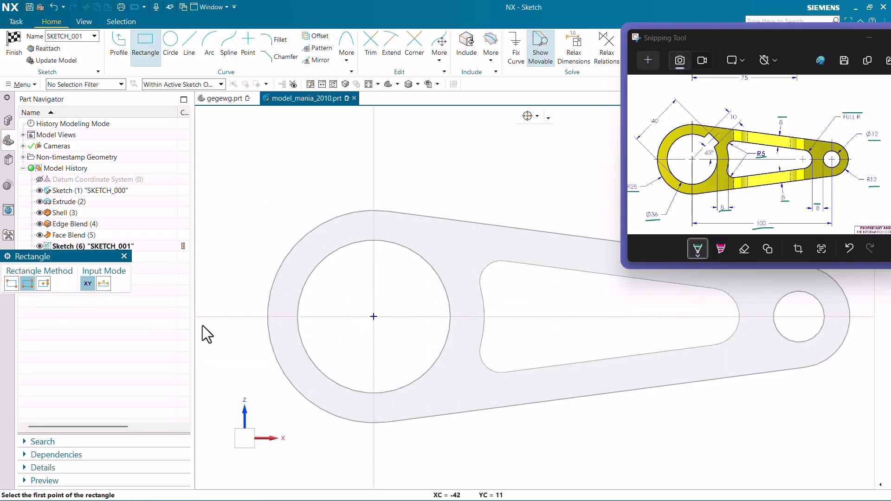
left_click(357, 297)
left_click(391, 338)
left_click(471, 270)
key("Escape")
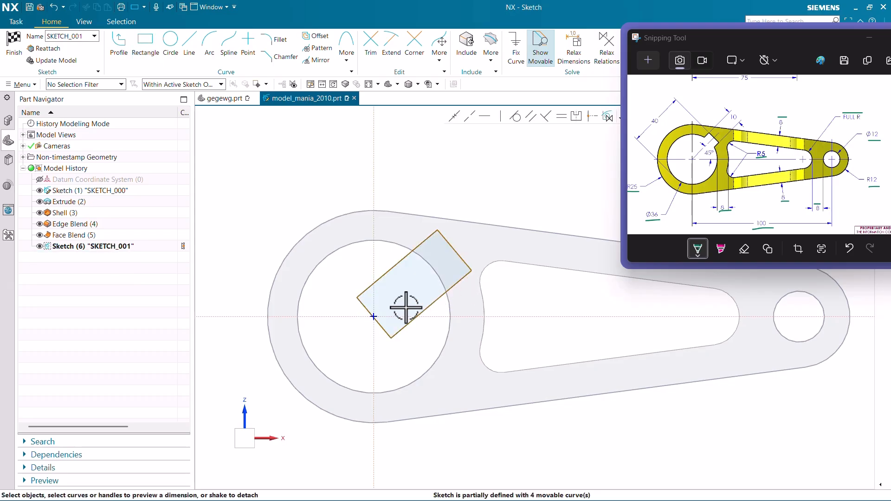
Make the midpoint of the rectangle's inner short edge coincident with the sketch origin, widening the selection scope to Entire Assembly
scroll(406, 307, "up", 4)
scroll(369, 342, "up", 2)
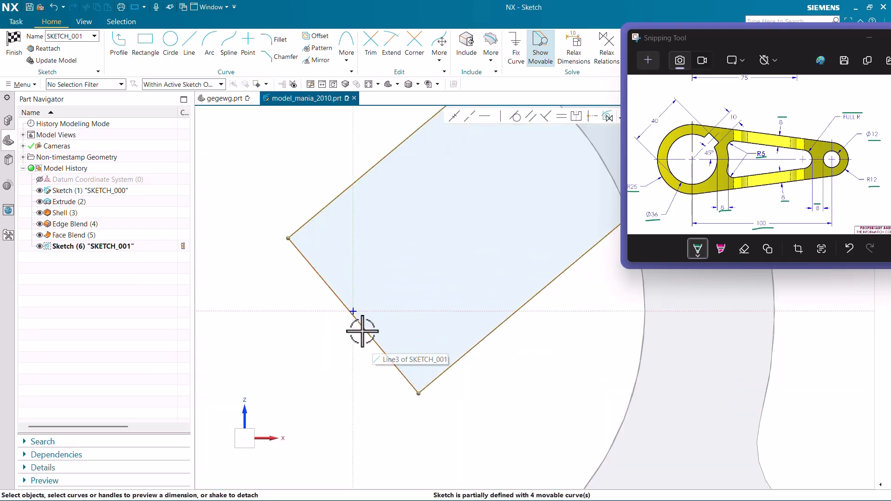
left_click(453, 117)
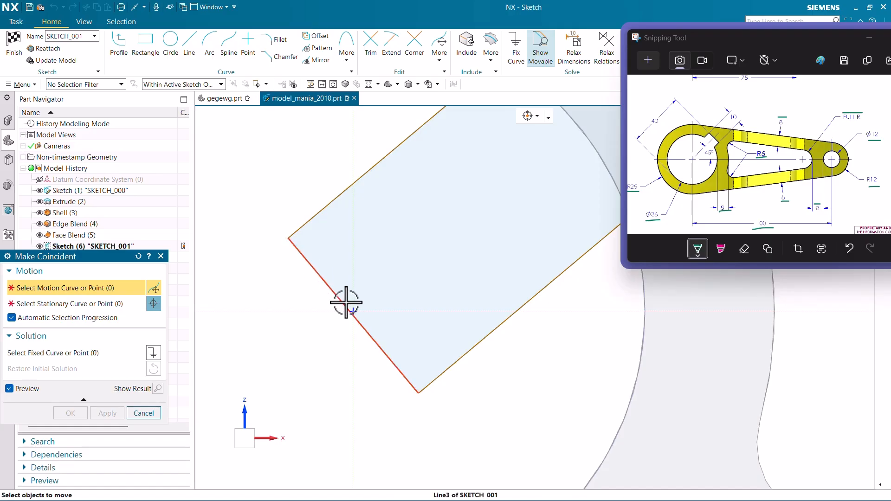
left_click(353, 315)
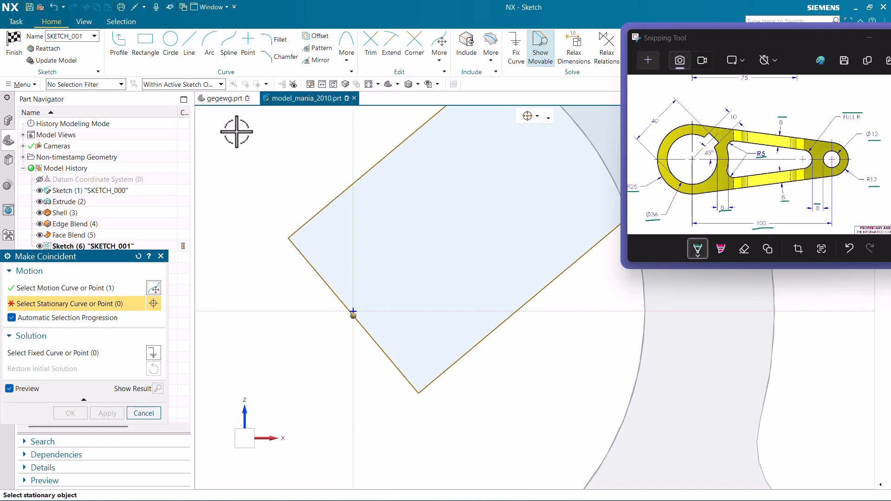
left_click(194, 86)
left_click(191, 95)
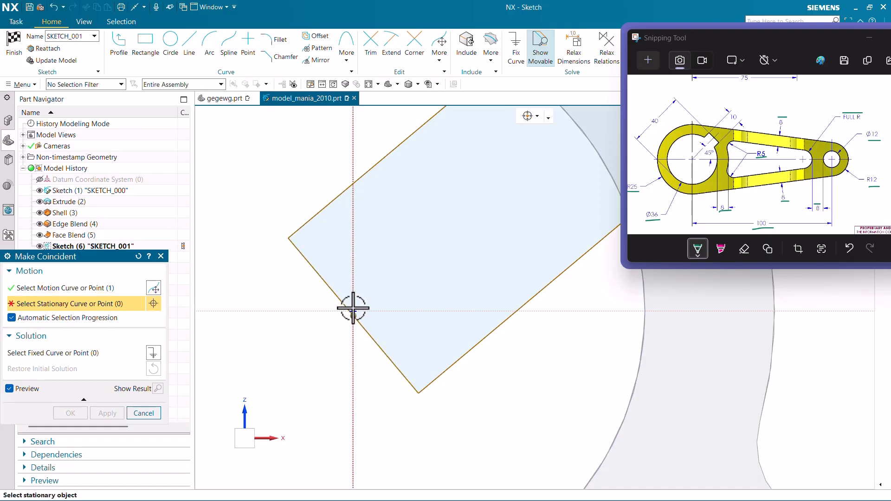
scroll(356, 310, "up", 4)
scroll(357, 297, "up", 2)
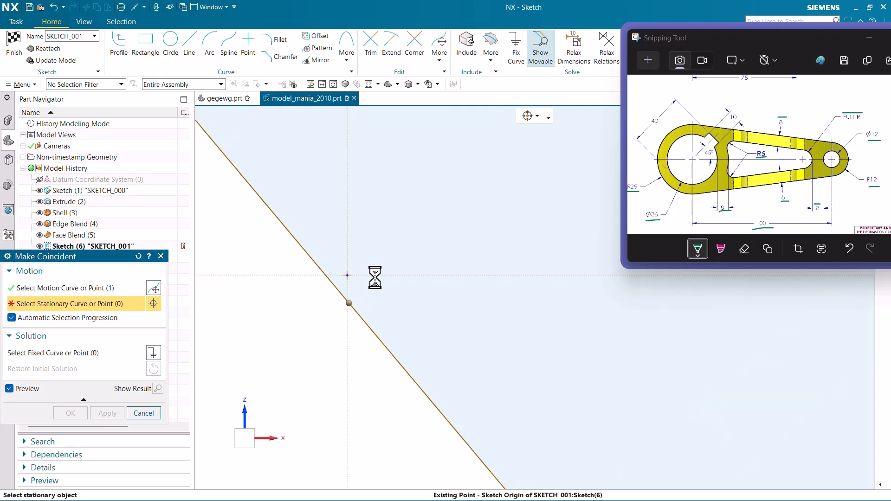
left_click(347, 275)
middle_click(366, 279)
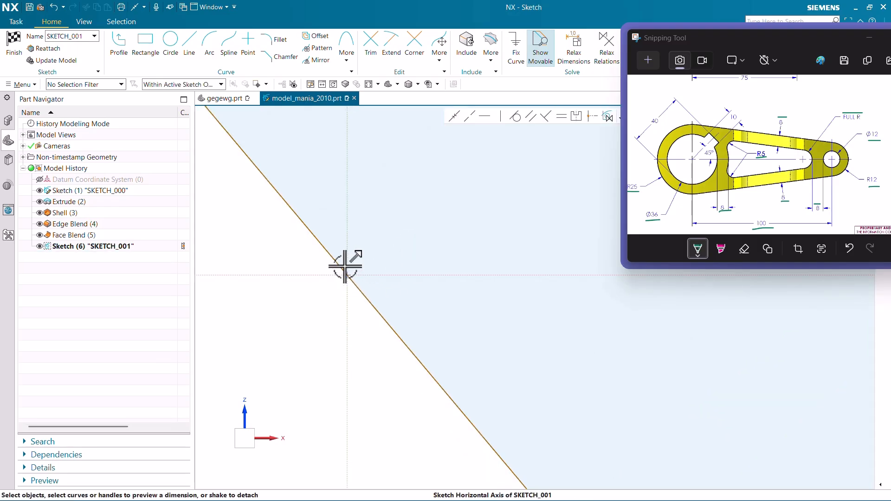
scroll(344, 297, "down", 3)
scroll(342, 310, "down", 3)
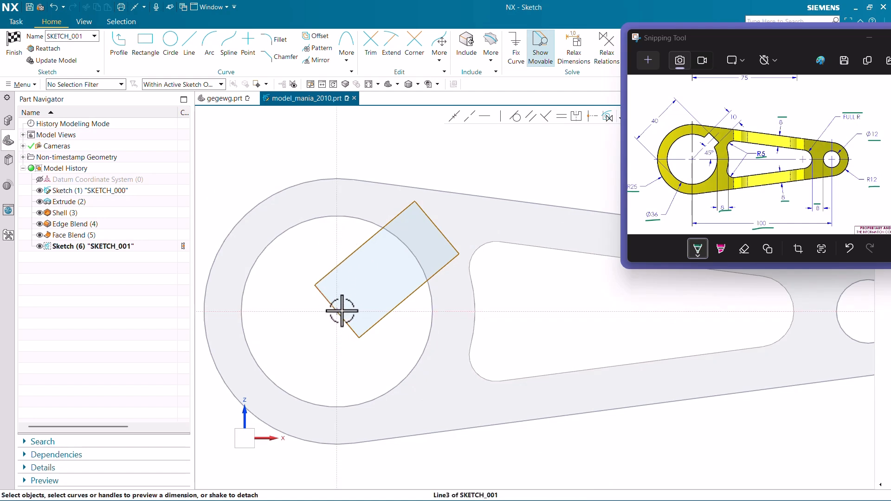
Dimension the rectangle's long edge at 45° from the sketch's vertical axis
left_click(359, 250)
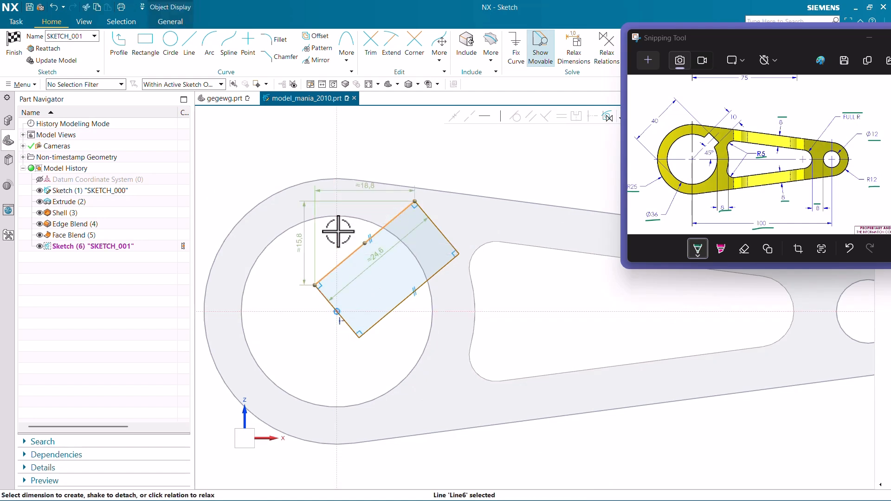
left_click(339, 230)
left_click_drag(318, 255, 374, 156)
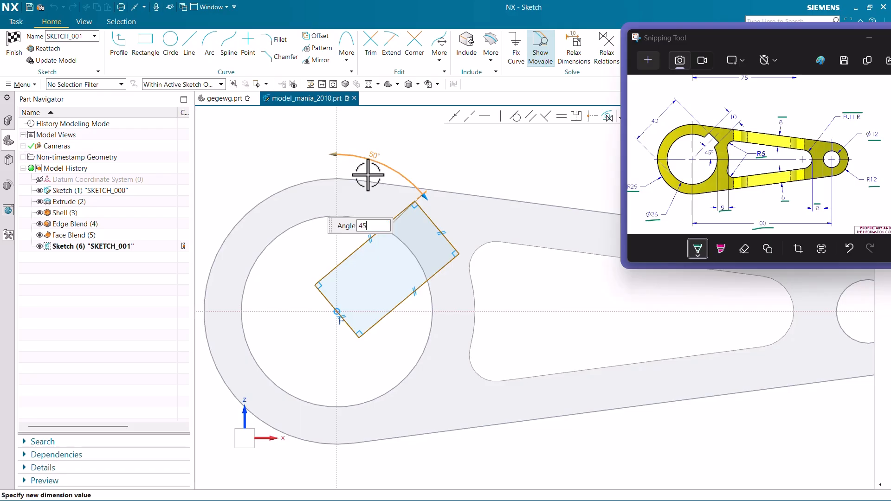
key("Return")
scroll(426, 251, "down", 3)
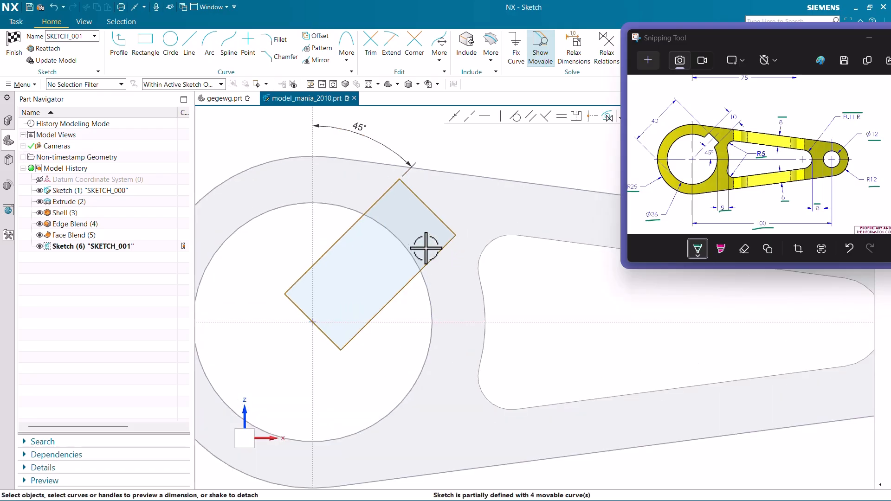
Dimension the rectangle's outer short edge at 10 mm, scaling the entire sketch, and mark the 10 and 45° dimensions on the drawing
scroll(399, 232, "up", 3)
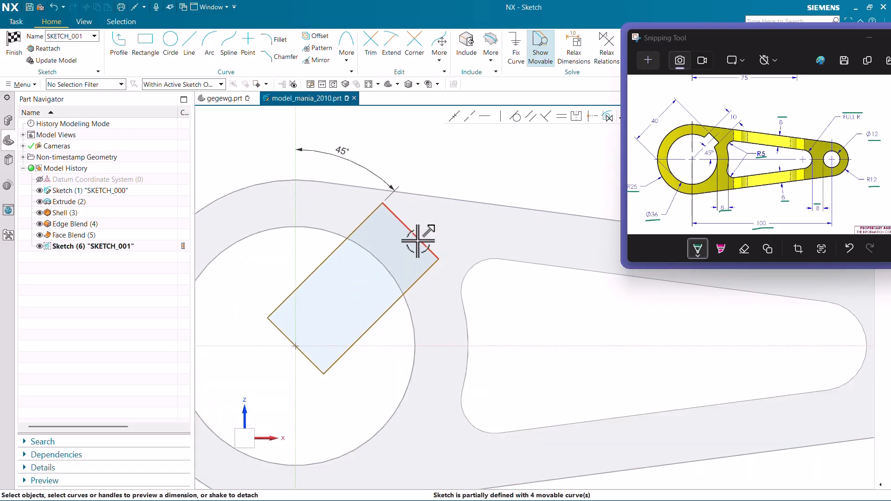
left_click(410, 232)
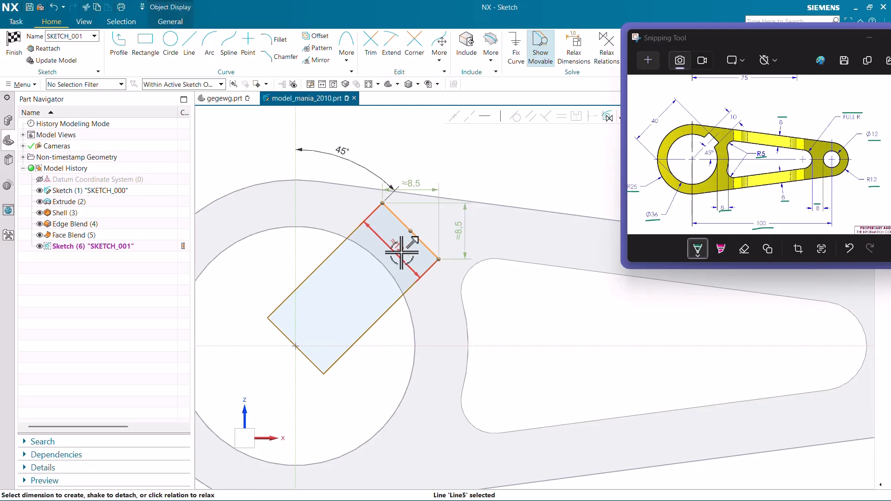
left_click(512, 163)
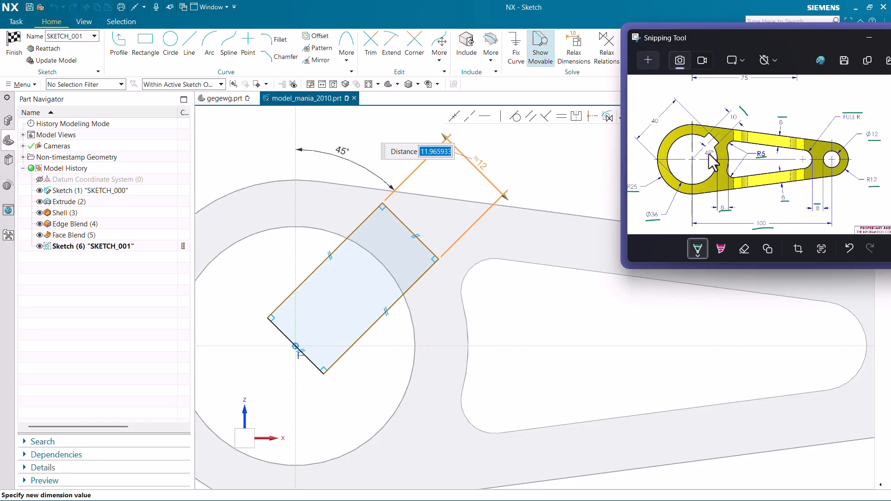
left_click_drag(705, 166, 713, 165)
double_click(436, 150)
key("Return")
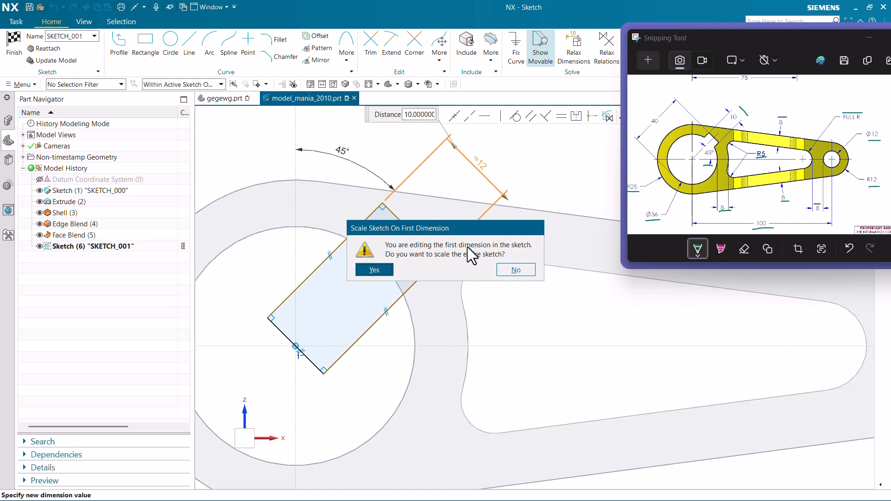
left_click(374, 269)
key("Return")
scroll(464, 157, "down", 2)
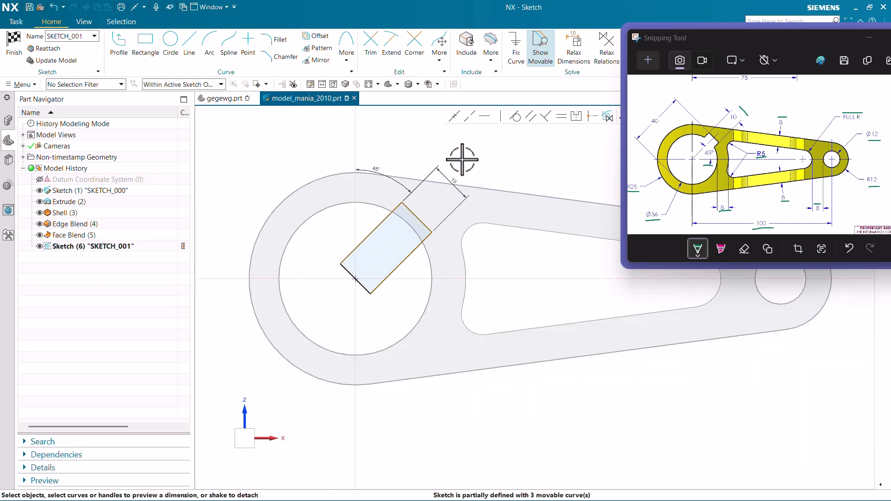
scroll(391, 228, "up", 2)
scroll(437, 232, "down", 2)
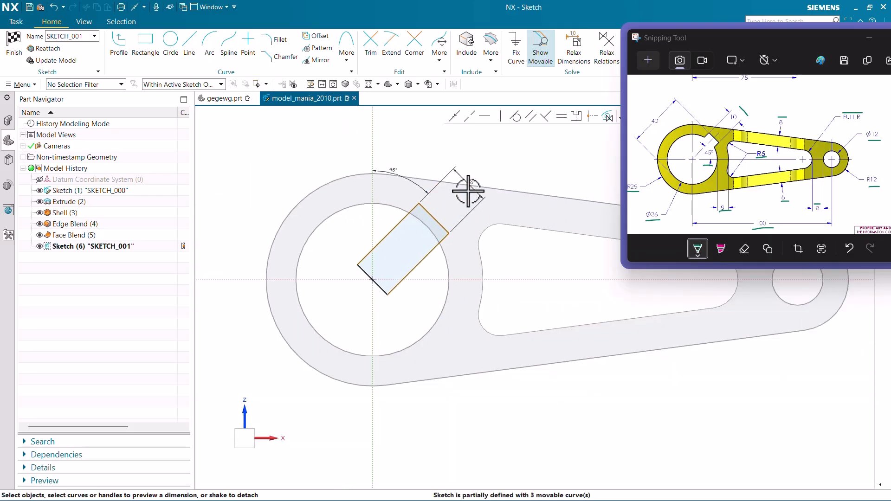
Draw a line about 40 mm long from the midpoint of the rectangle's outer short edge through the sketch origin, past the bore's opposite rim
scroll(468, 191, "up", 2)
mouse_move(352, 163)
left_mouse_down()
mouse_move(408, 145)
mouse_move(374, 149)
left_mouse_up()
scroll(522, 187, "down", 1)
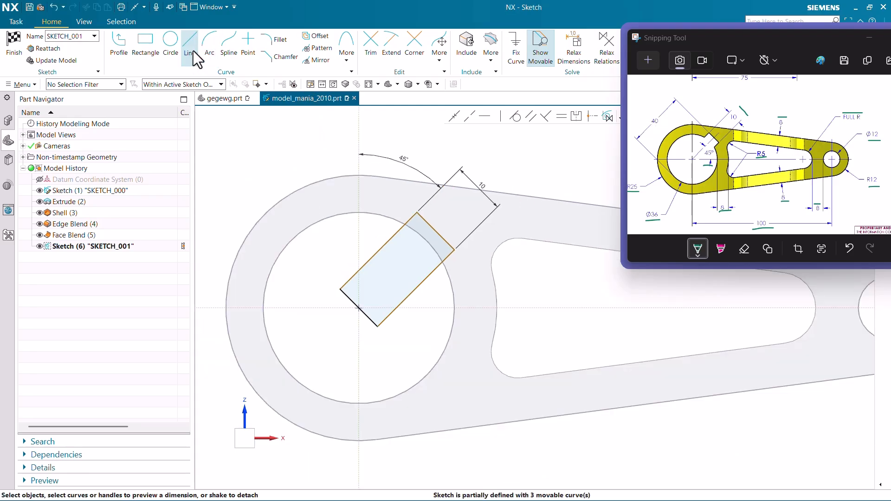
left_click(193, 51)
scroll(466, 201, "down", 1)
scroll(452, 220, "up", 2)
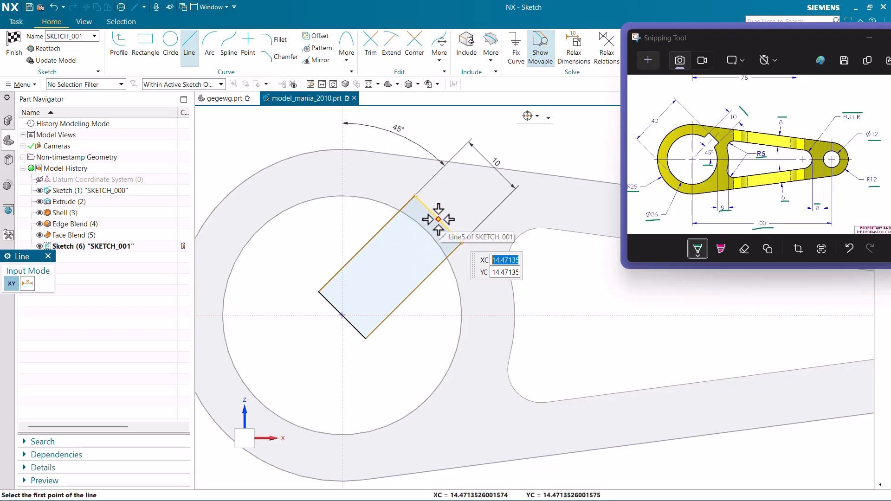
left_click(435, 216)
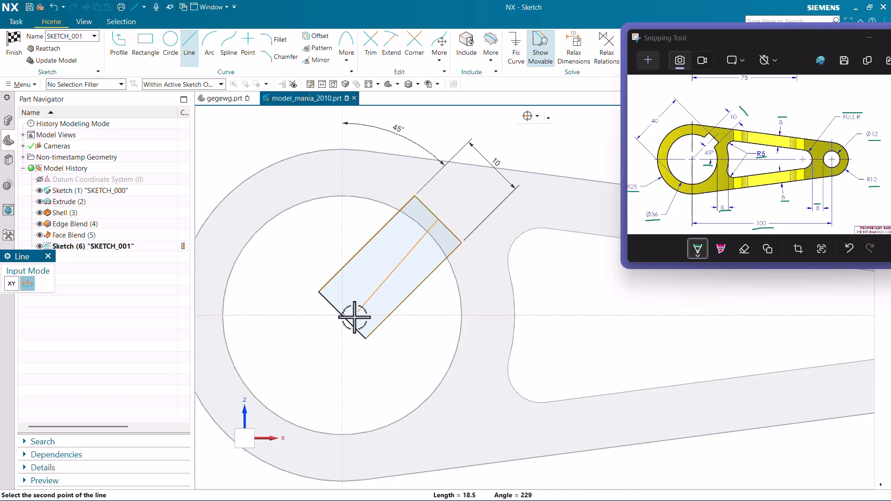
left_click(247, 408)
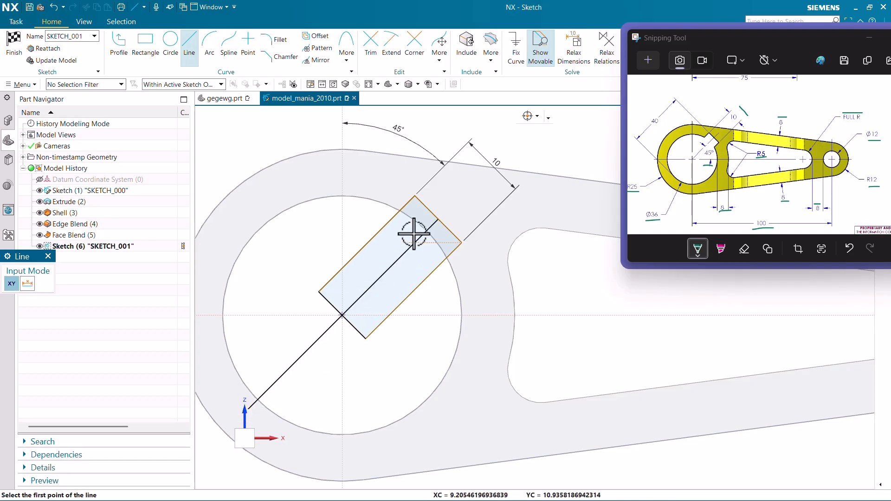
key("Escape")
Convert the diagonal line through the sketch origin to a reference line
scroll(436, 185, "down", 2)
scroll(341, 322, "up", 2)
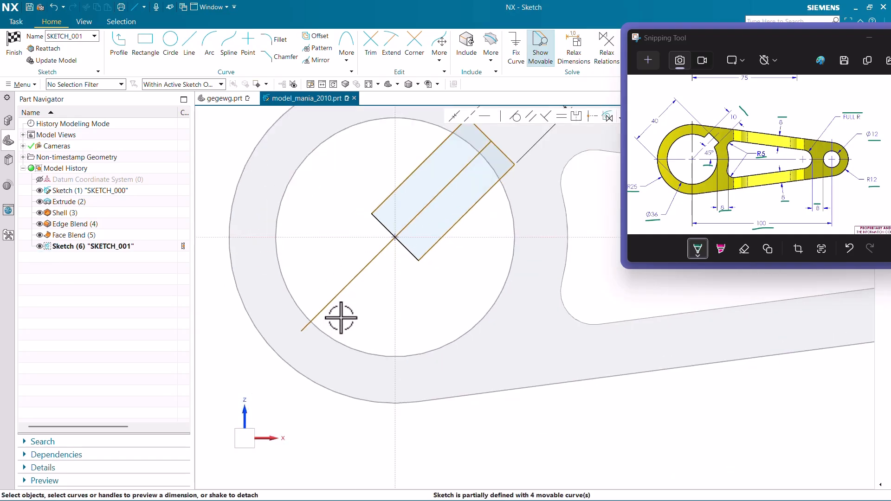
left_click(334, 297)
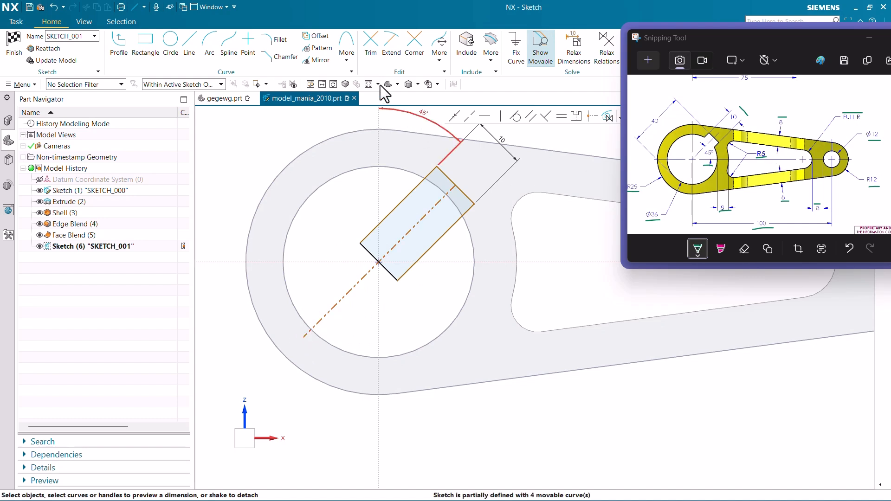
Trim the reference line's overhanging lower end at the large bore circle, picking that boundary with the scope Within Work Part Only
left_click(370, 46)
left_click(80, 290)
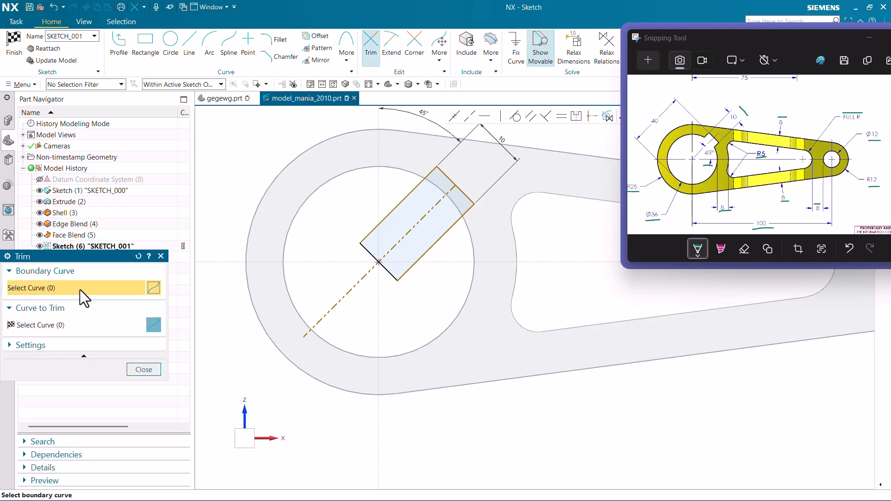
left_click(221, 84)
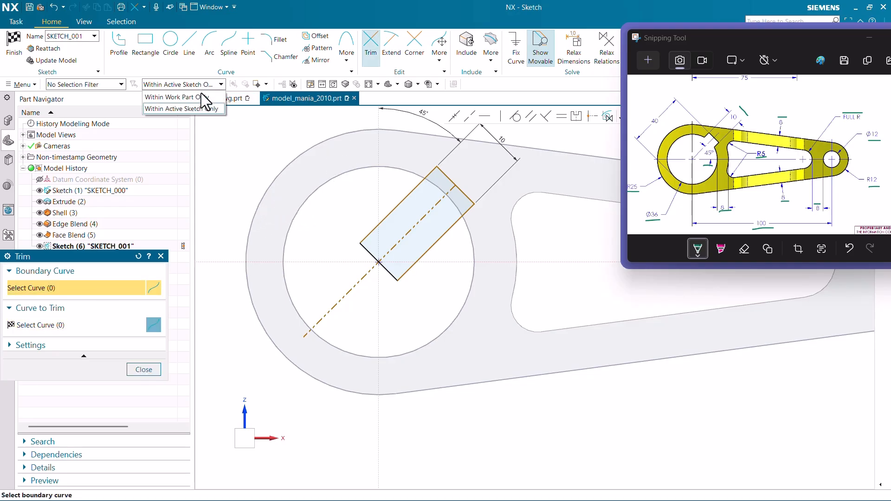
left_click(186, 96)
left_click(302, 203)
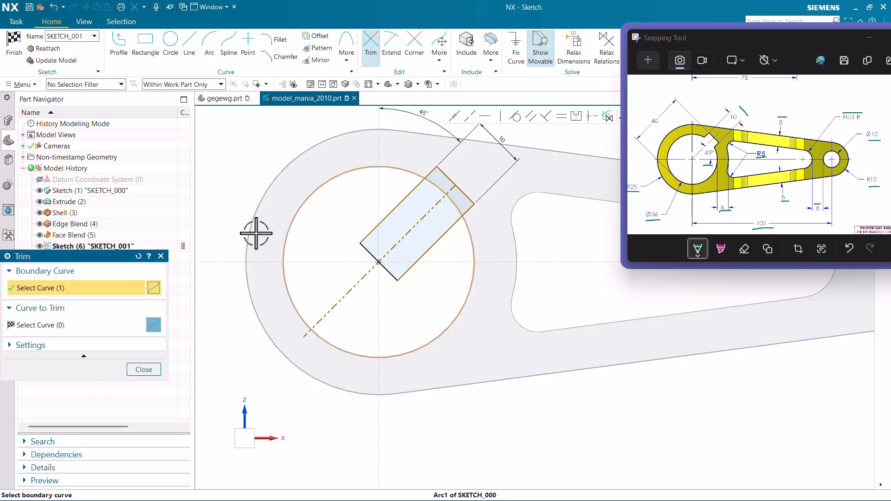
left_click(56, 325)
left_click(307, 335)
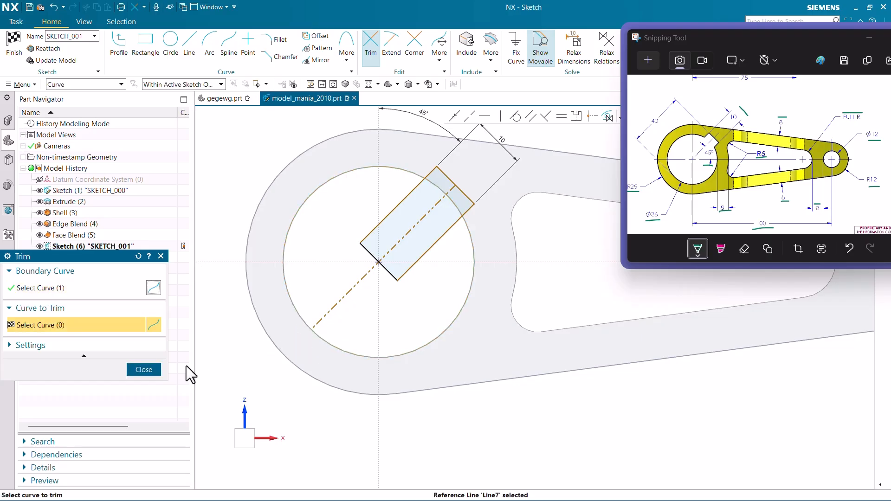
left_click(151, 368)
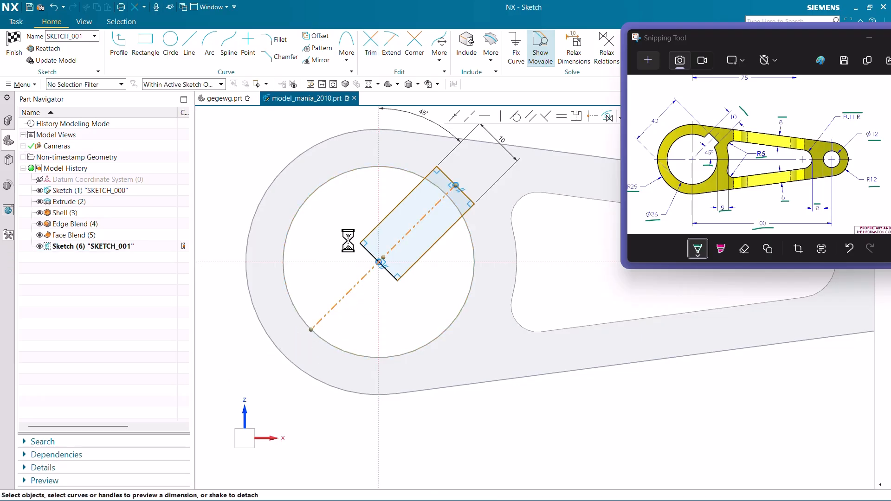
Dimension the reference line's length at 40 mm and make its lower endpoint coincident with the large bore circle
left_click_drag(377, 253, 286, 138)
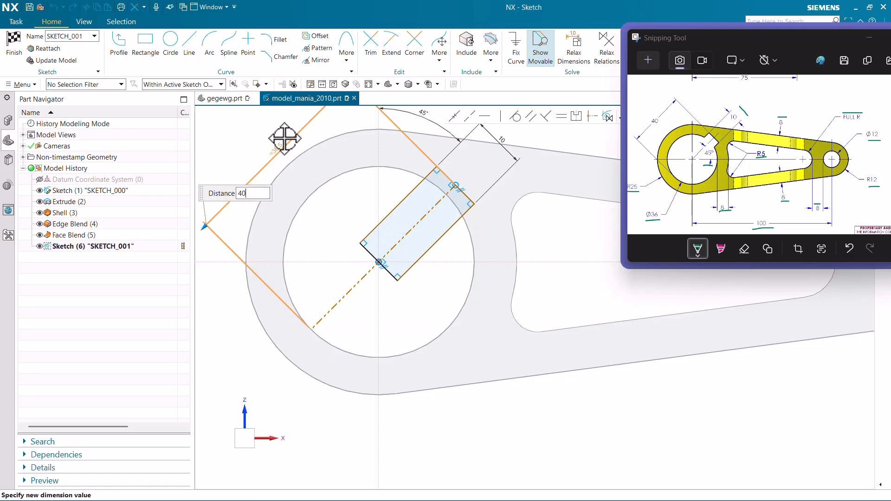
key("Return")
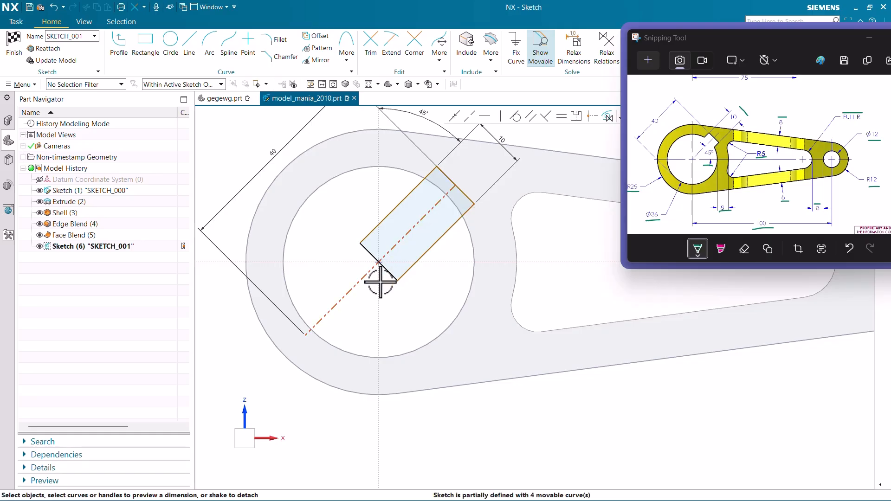
scroll(367, 274, "up", 3)
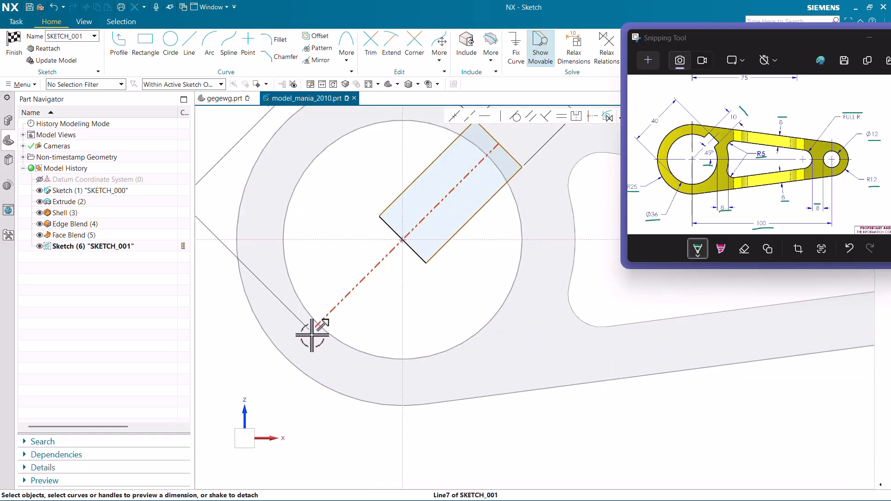
left_click(454, 117)
left_click(309, 333)
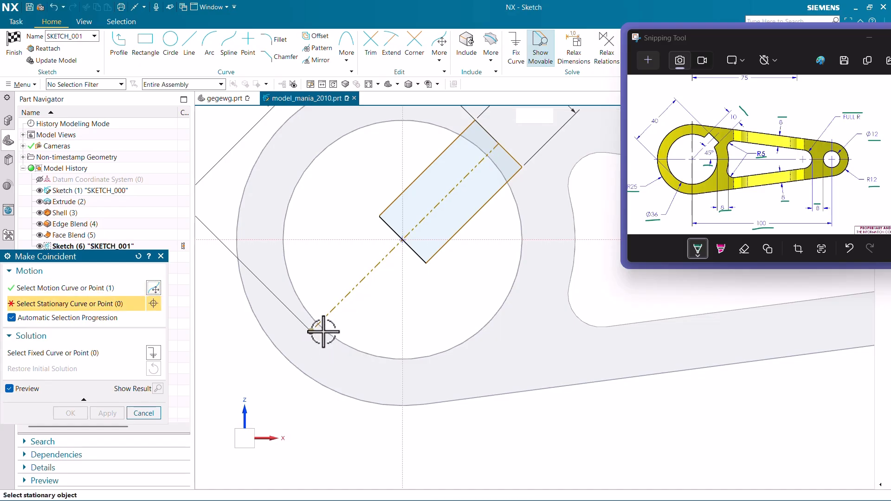
left_click(325, 328)
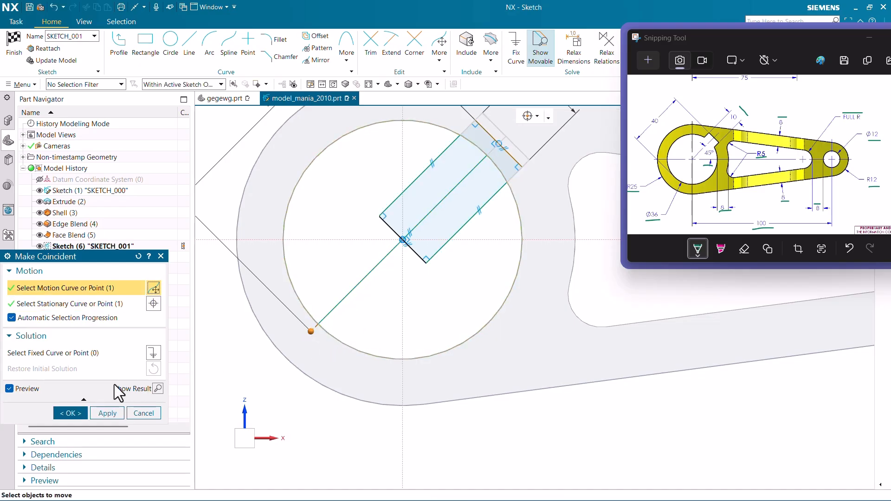
left_click(69, 414)
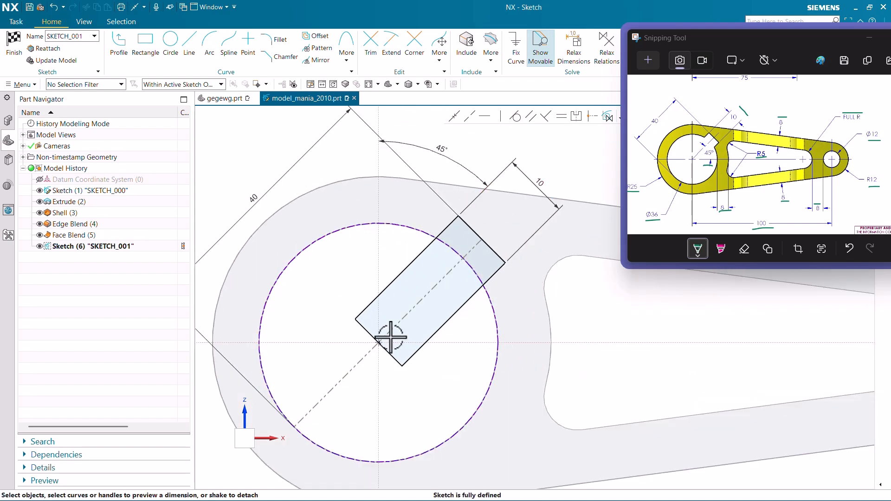
Finish the sketch and extrude the rectangle with a symmetric width of 60 mm, subtracting it from the swing arm body
scroll(413, 255, "down", 1)
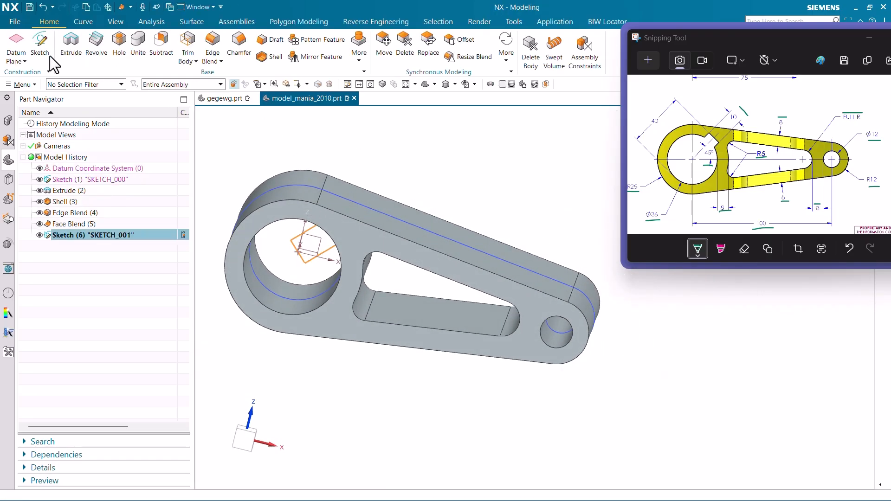
left_click(71, 47)
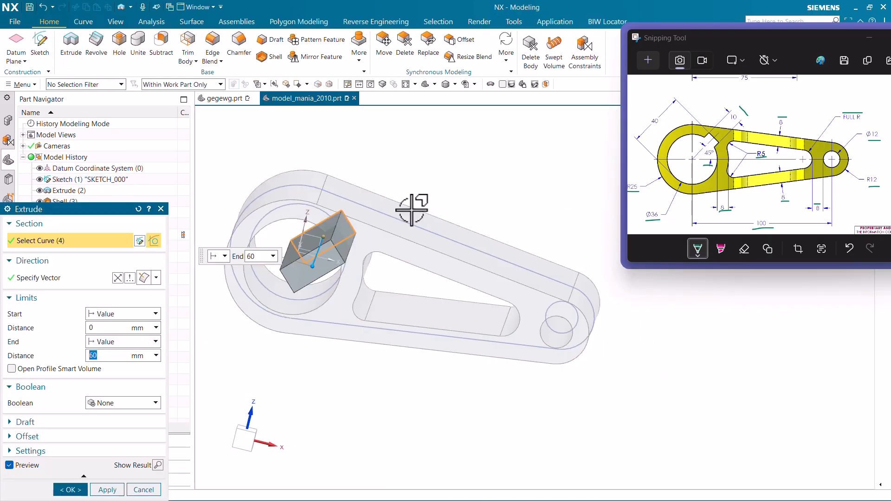
left_click(120, 403)
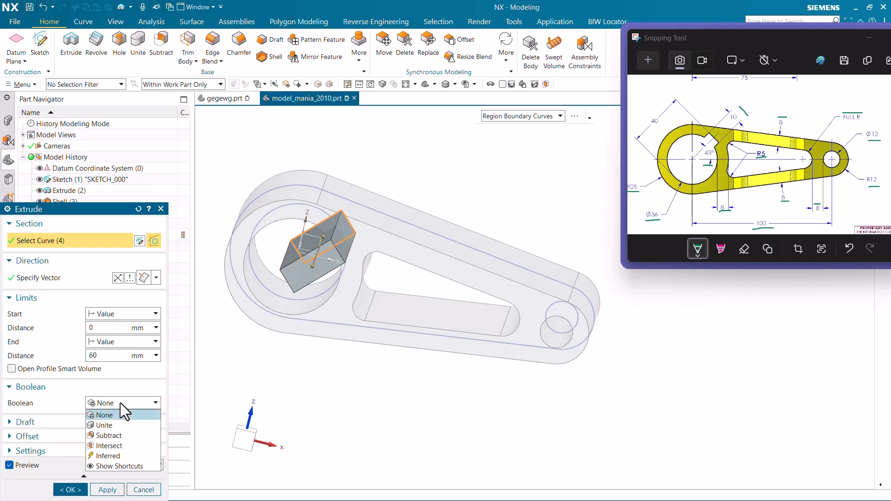
left_click(116, 435)
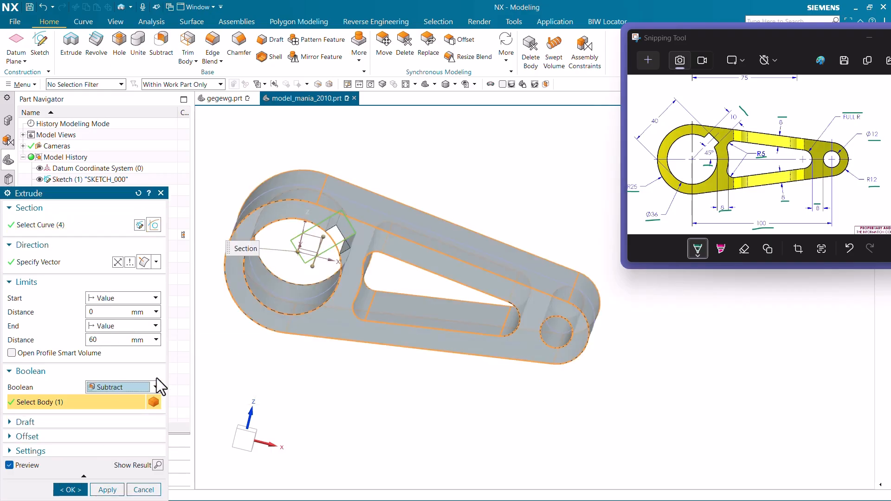
left_click(122, 298)
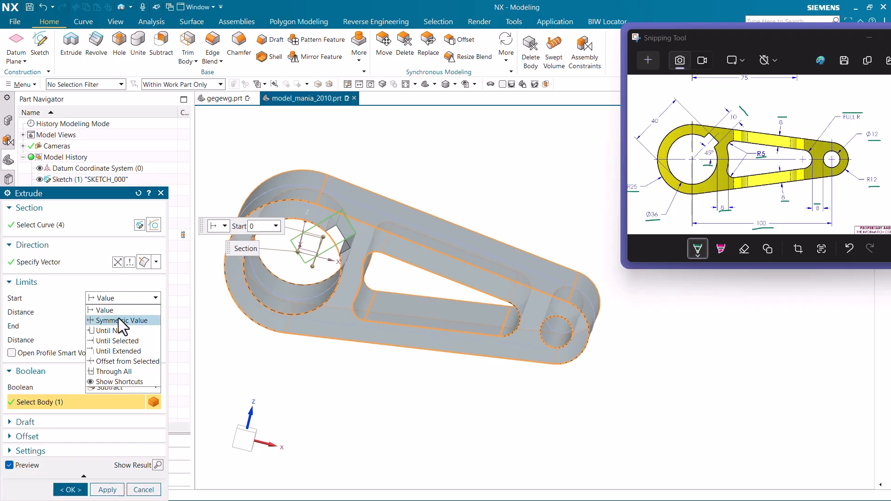
left_click(118, 319)
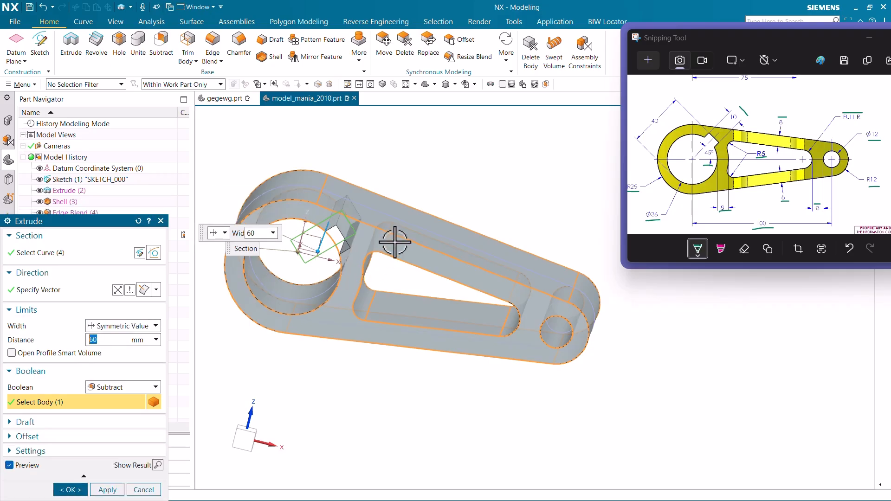
left_click(70, 490)
Hide both sketches, SKETCH_000 and SKETCH_001
scroll(422, 249, "down", 2)
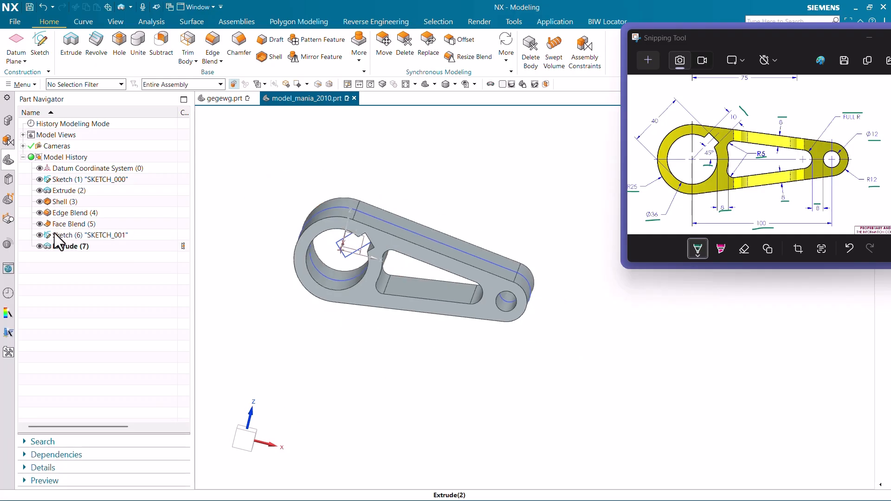
left_click(40, 179)
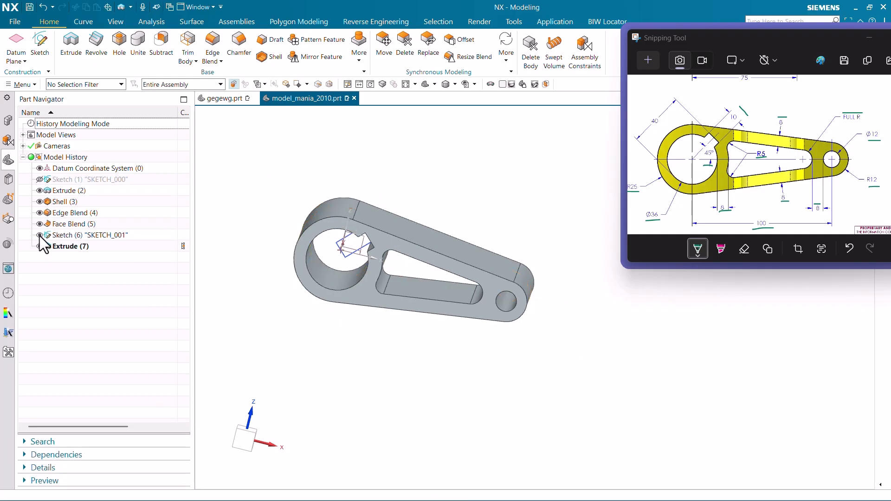
middle_click_drag(313, 268, 366, 253)
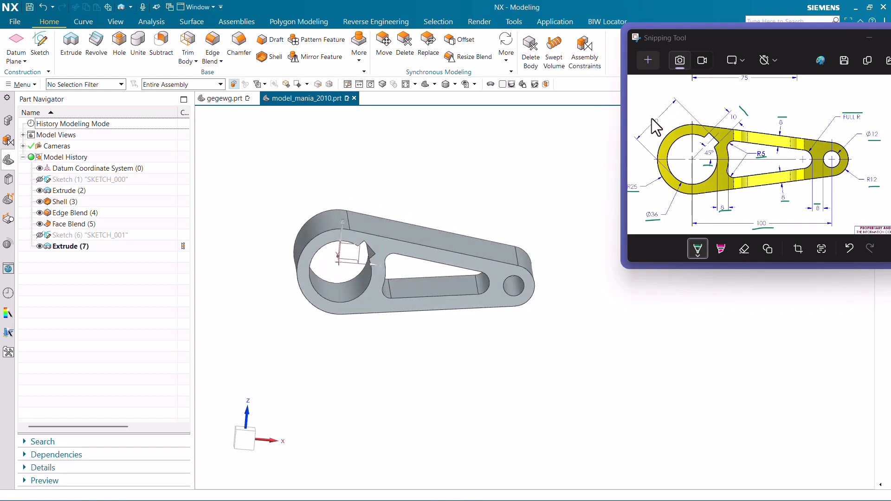
Mark the 40 dimension on the drawing and enlarge the drawing window to show the forked profile view with its dimensions
left_click(653, 114)
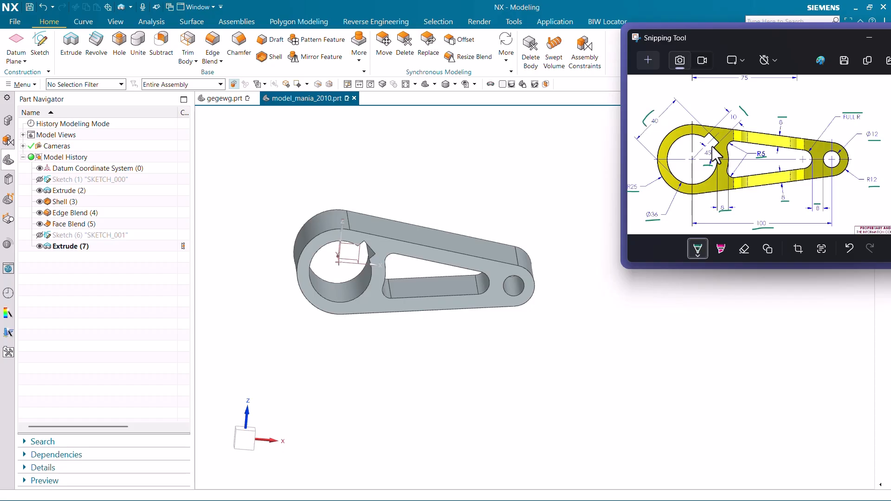
scroll(720, 155, "down", 2, "ctrl")
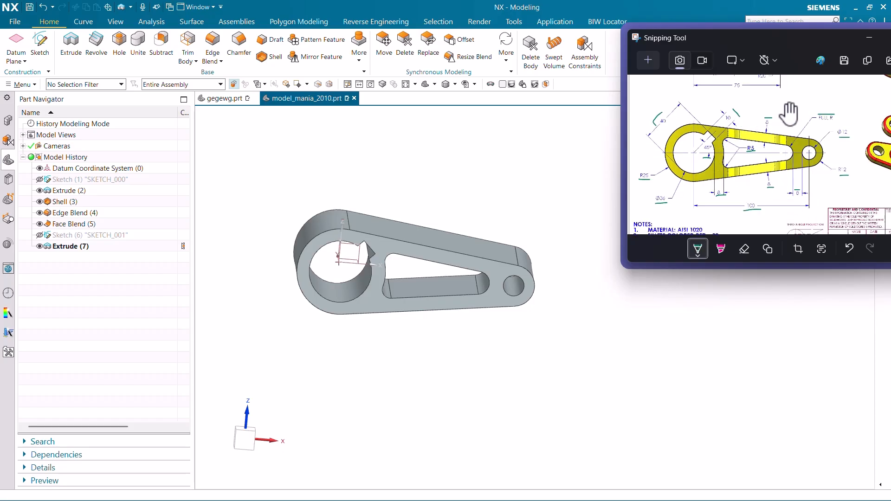
scroll(738, 204, "up", 5)
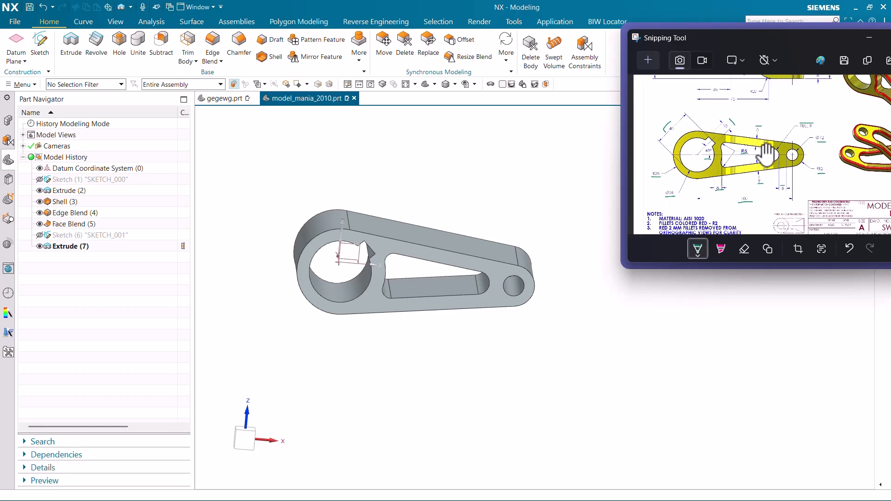
scroll(743, 200, "up", 1, "ctrl")
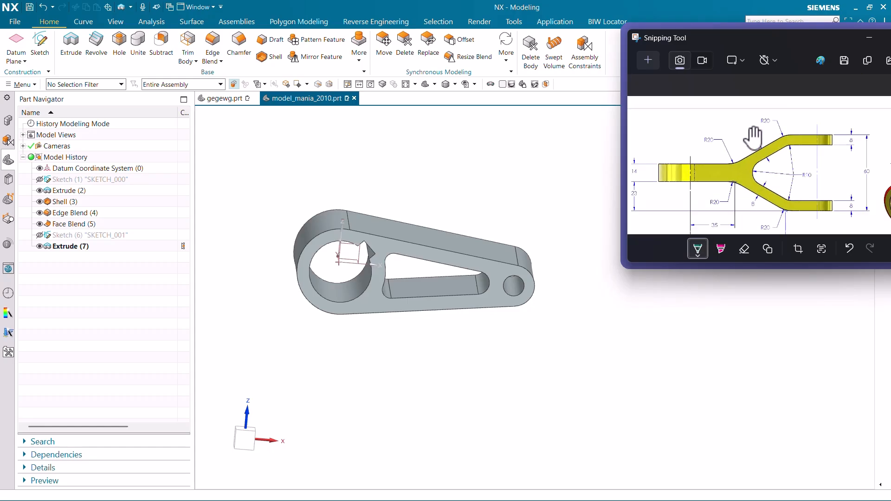
scroll(753, 141, "down", 2, "ctrl")
scroll(741, 200, "up", 1, "ctrl")
left_click_drag(629, 265, 601, 311)
scroll(747, 130, "up", 3, "ctrl")
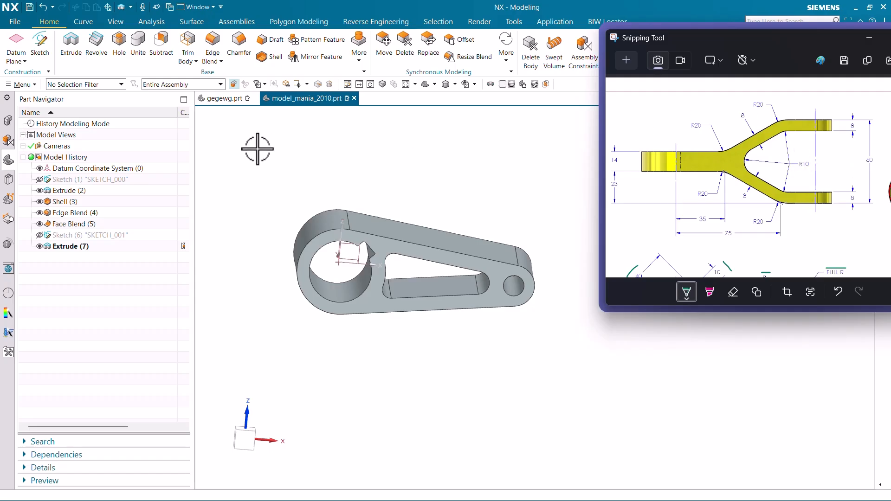
Create a new sketch on the Top datum plane for the forked profile
left_click(46, 48)
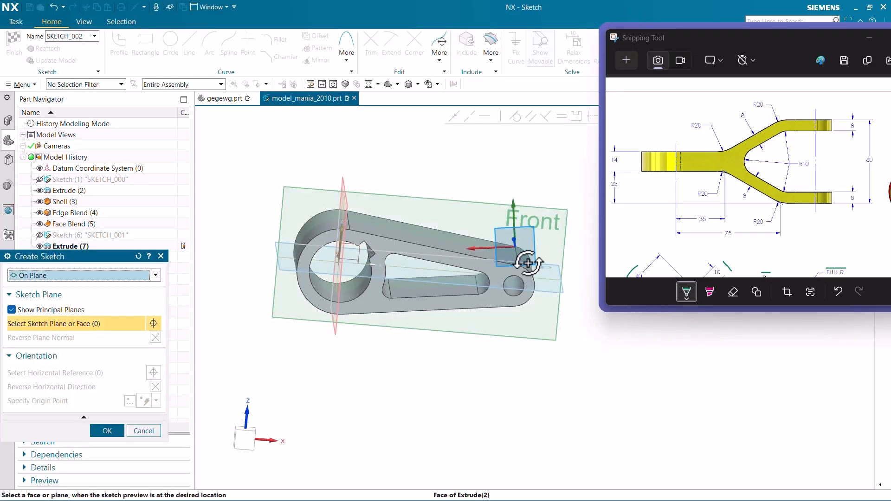
middle_click_drag(528, 262, 526, 292)
left_click(538, 205)
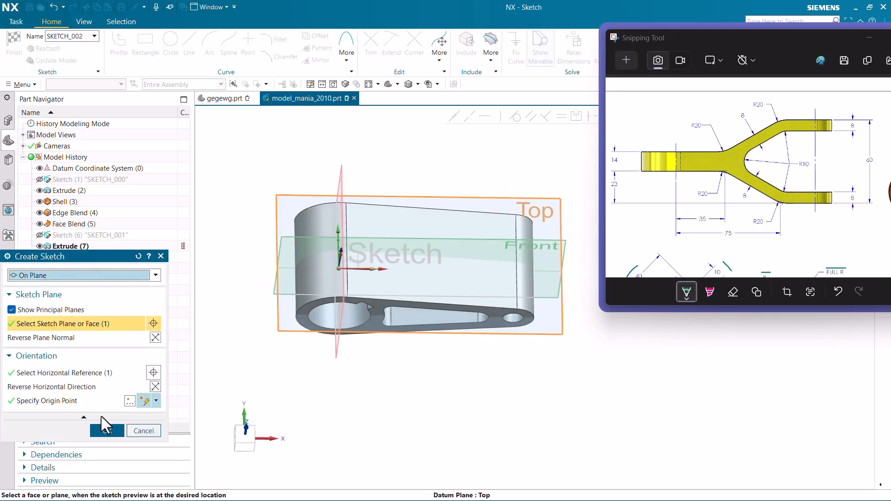
left_click(94, 430)
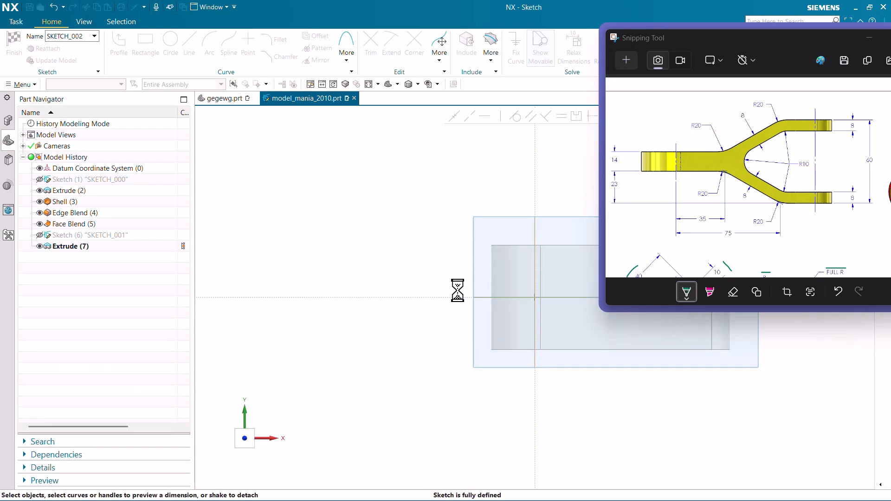
scroll(457, 302, "up", 4)
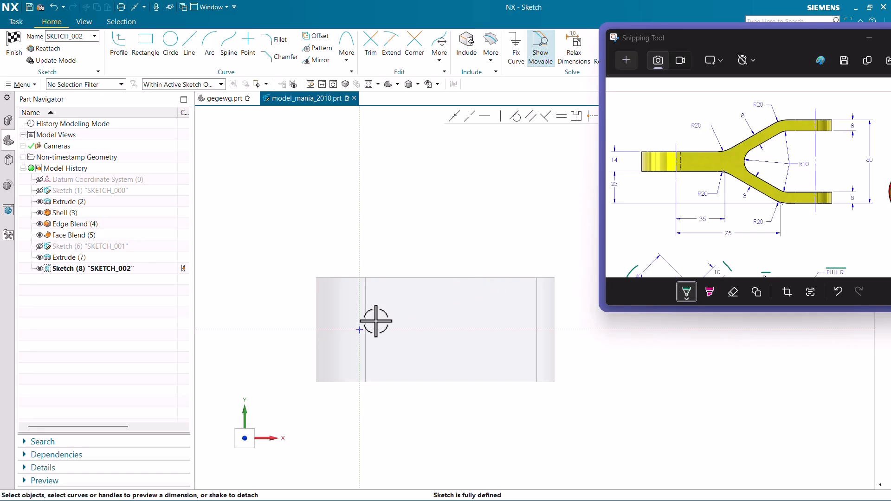
Sketch a horizontal profile line about 39 mm long above the horizontal axis, continuing with a slanted line up to the body's top edge
scroll(675, 168, "down", 3)
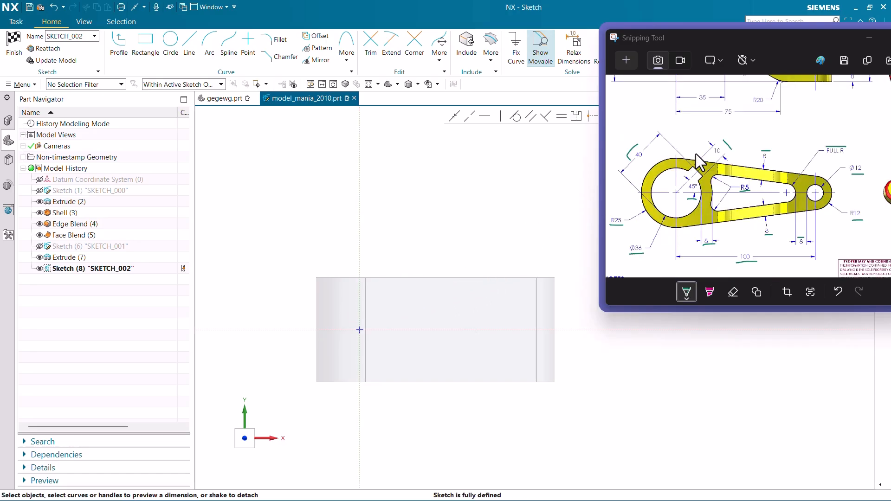
scroll(689, 165, "up", 3)
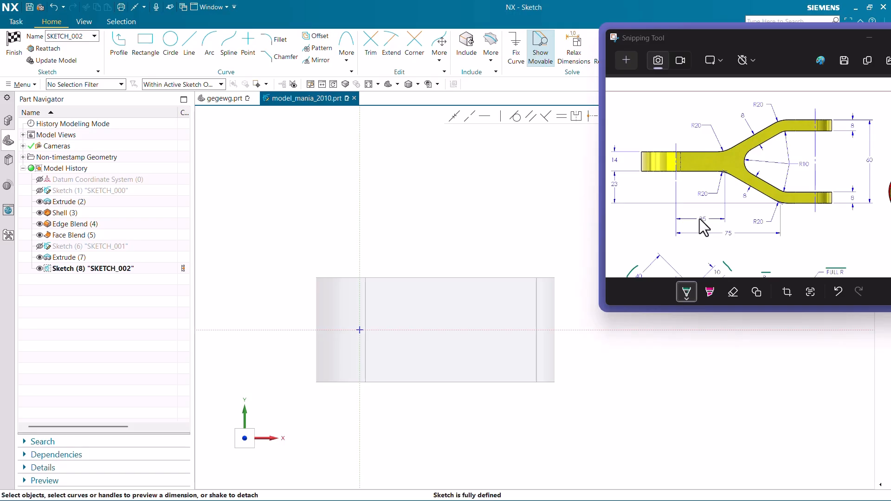
left_click(119, 45)
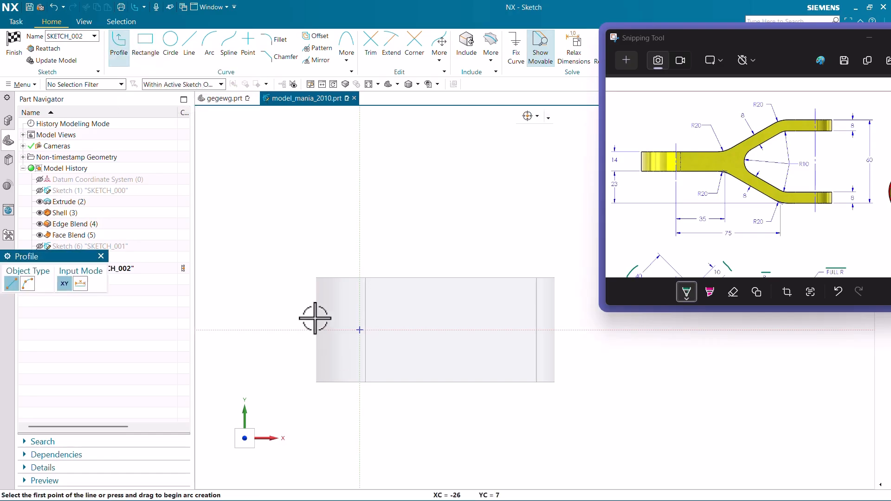
scroll(322, 314, "up", 4)
left_click(296, 315)
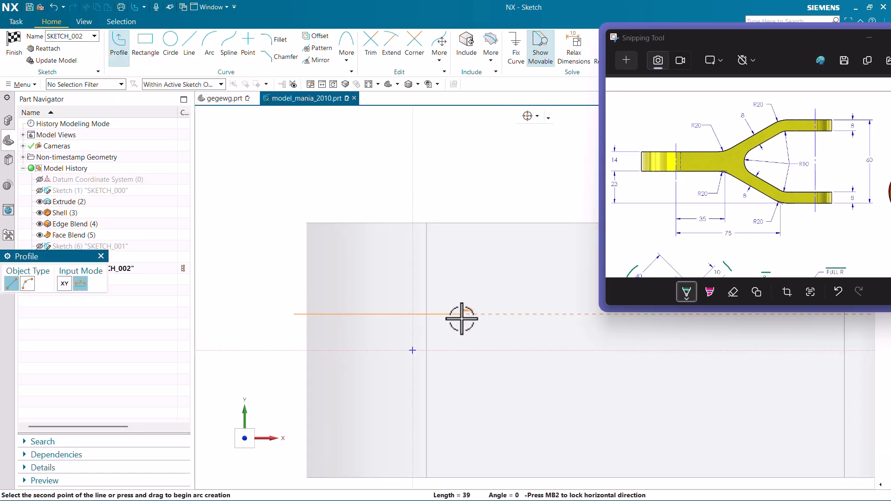
left_click(462, 314)
scroll(350, 314, "down", 4)
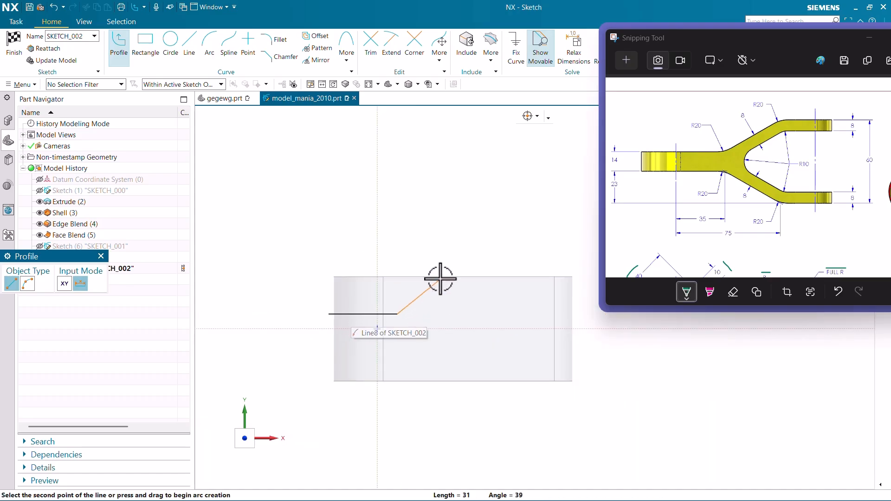
left_click(204, 85)
left_click(176, 97)
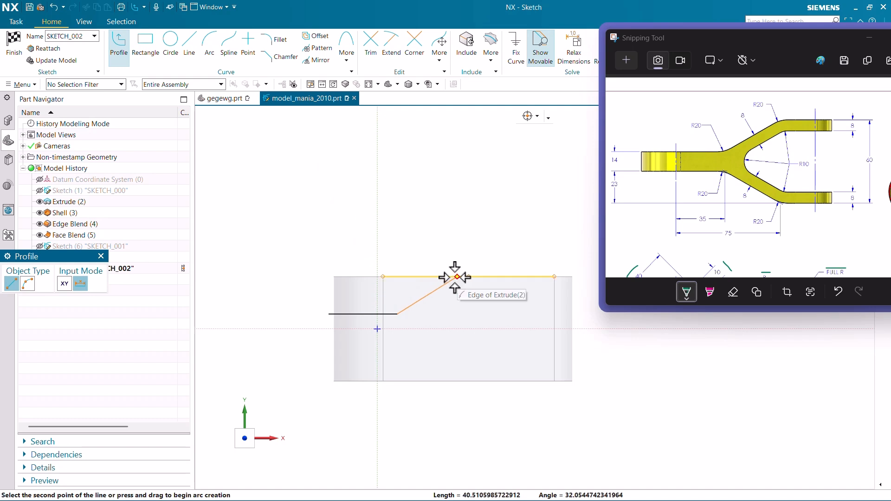
left_click(449, 277)
Continue the profile about 71 mm along the top edge, about 18 mm down, back horizontally, and diagonally down to the horizontal axis
scroll(570, 281, "up", 2)
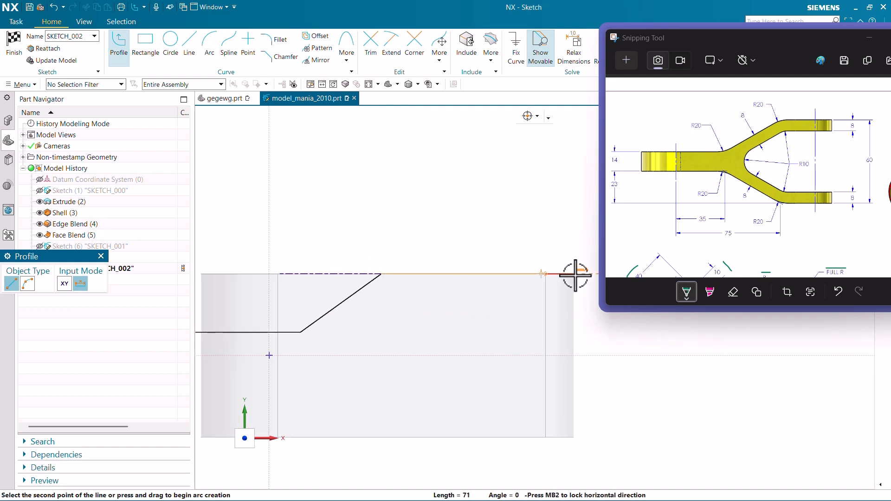
left_click(574, 274)
left_click(575, 323)
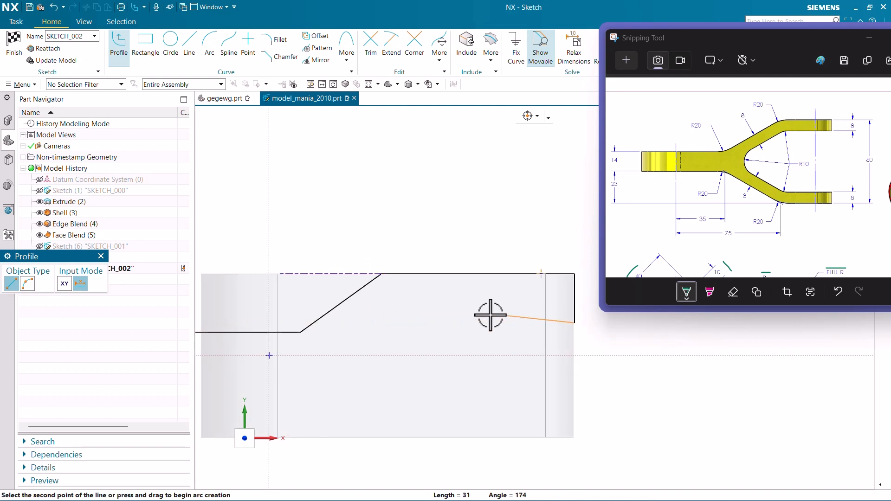
left_click(478, 323)
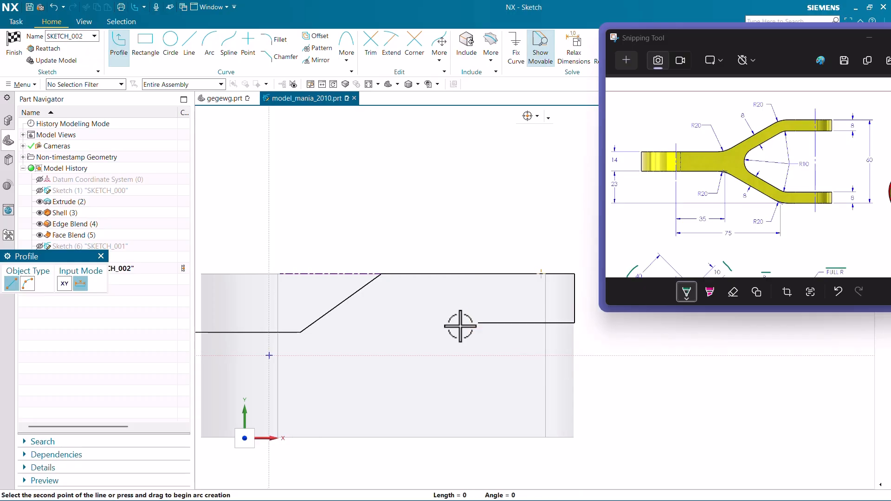
left_click(422, 355)
key("Escape")
Make the two slanted profile lines parallel
left_click(460, 333)
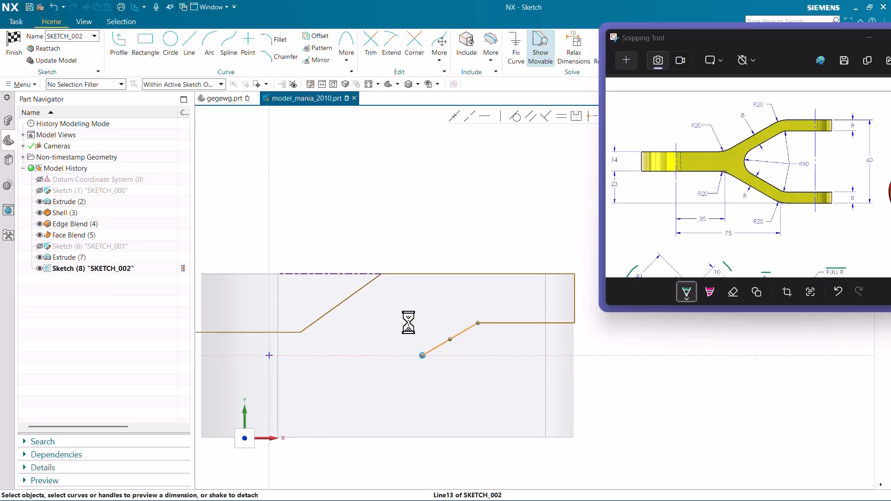
left_click(364, 292)
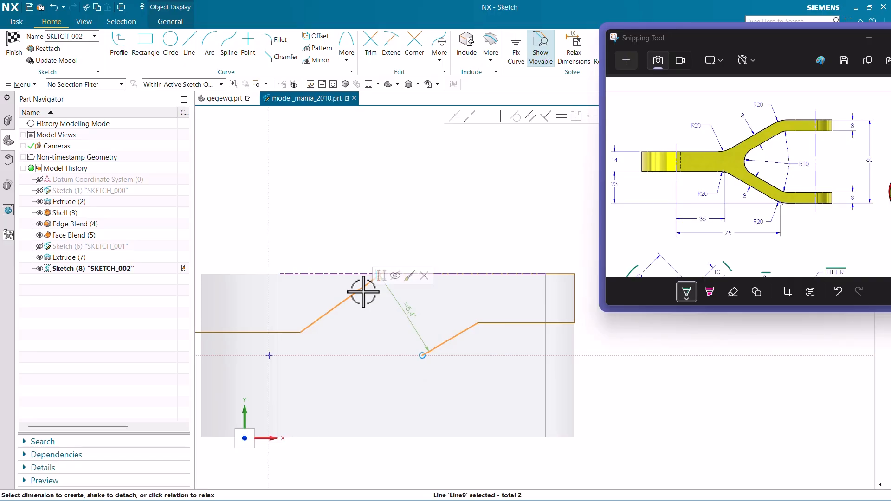
left_click(530, 117)
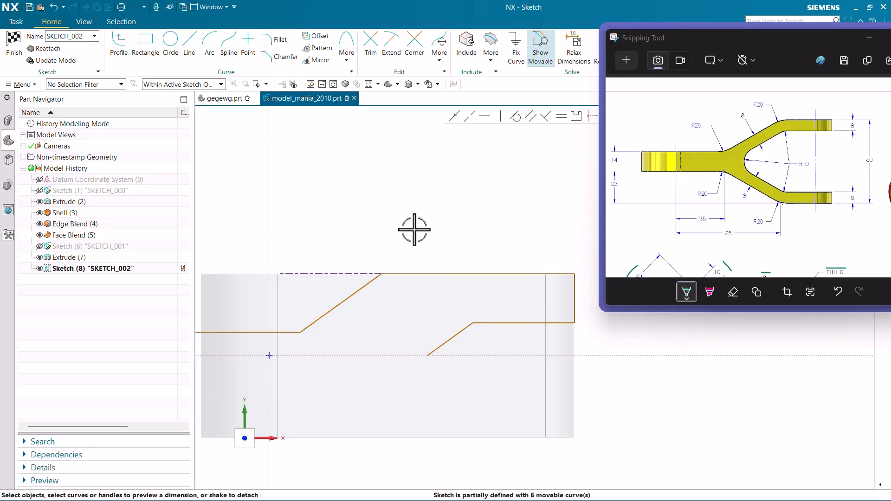
scroll(414, 232, "down", 1)
scroll(529, 285, "up", 1)
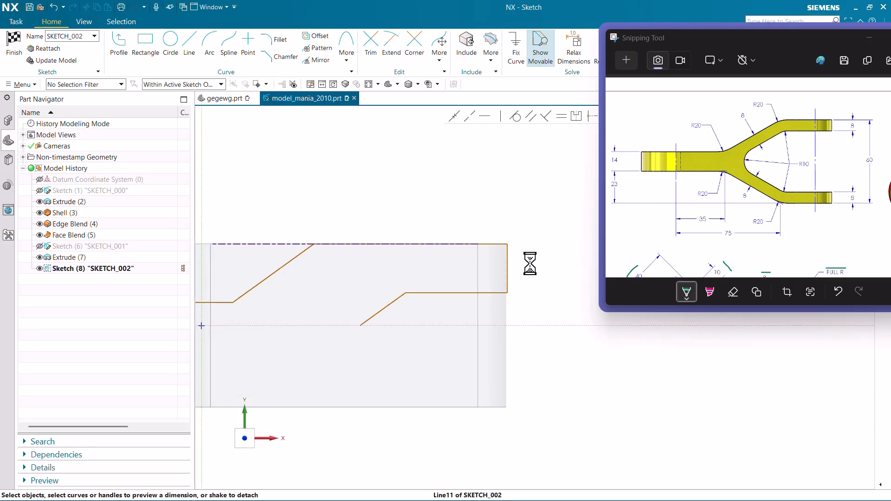
Dimension the short vertical end line of the upper fork arm at 8 mm
left_click(512, 265)
left_click_drag(532, 268, 539, 269)
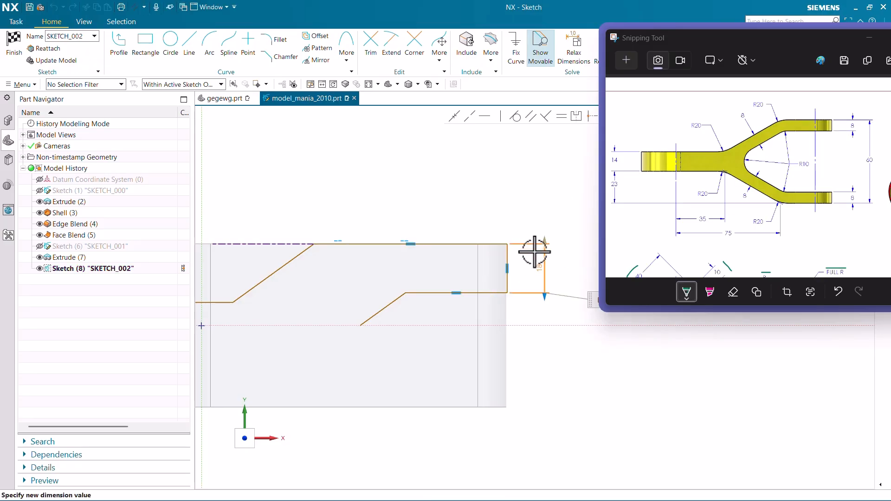
scroll(511, 270, "down", 3)
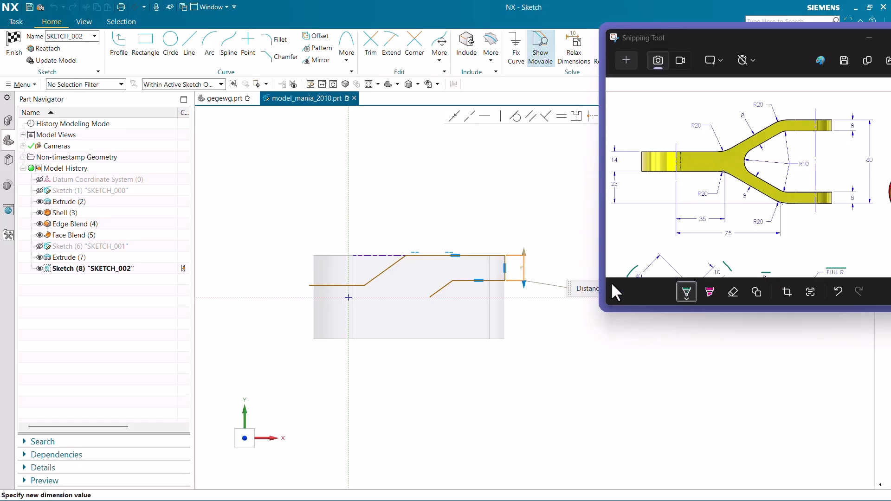
left_click_drag(661, 34, 732, 50)
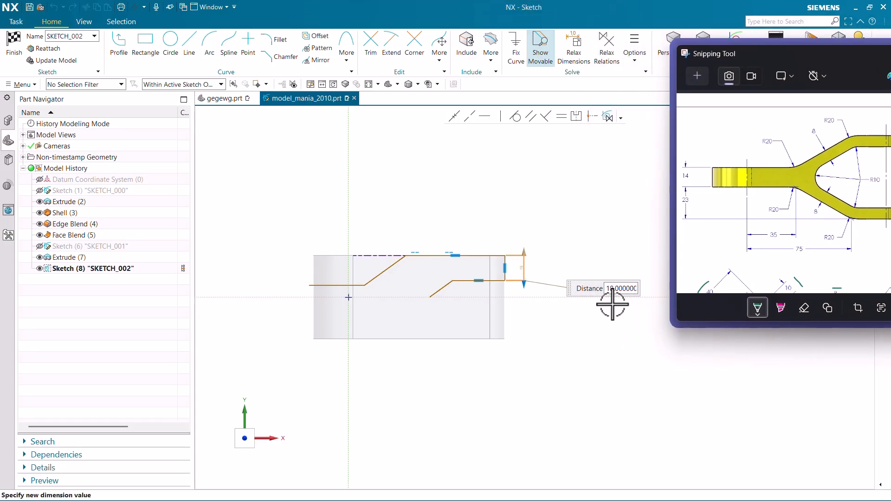
double_click(614, 289)
type("8")
key("Return")
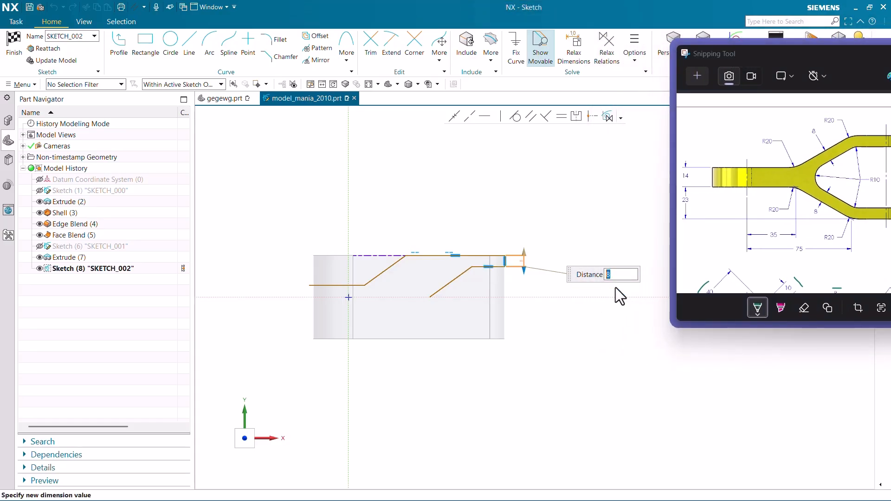
scroll(546, 268, "up", 3)
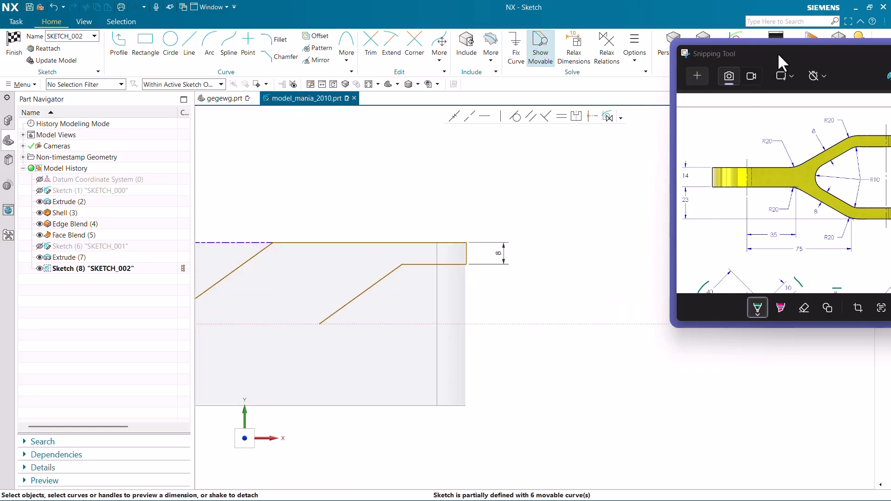
left_click_drag(778, 52, 719, 55)
Draw a line down the outer side of the body's large end, joining the quadrant points of its upper and lower edges
scroll(524, 244, "down", 2)
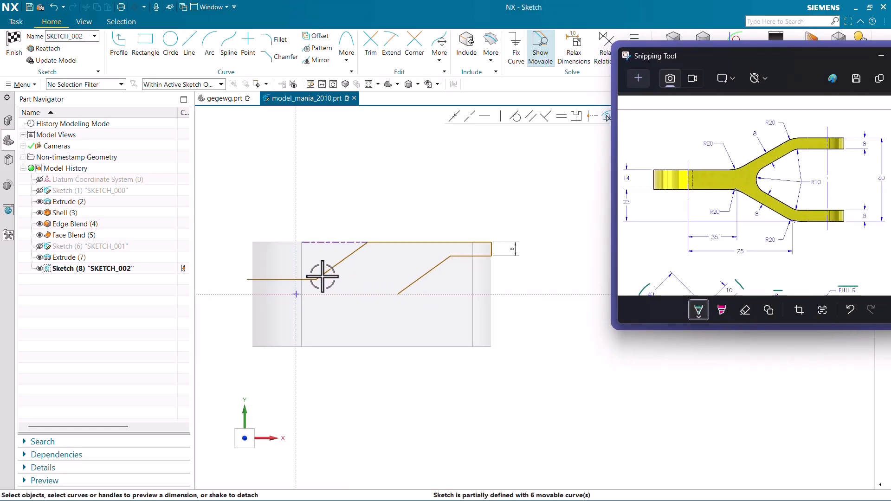
scroll(322, 276, "up", 1)
scroll(354, 244, "down", 1)
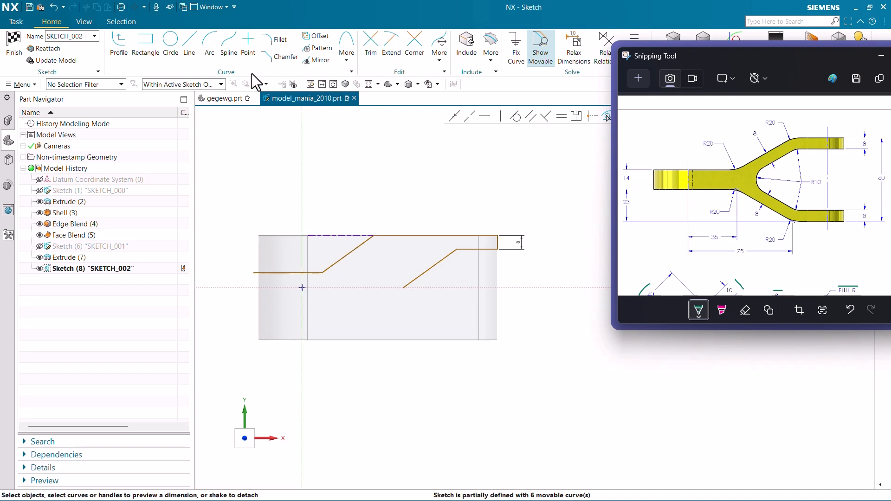
left_click(193, 39)
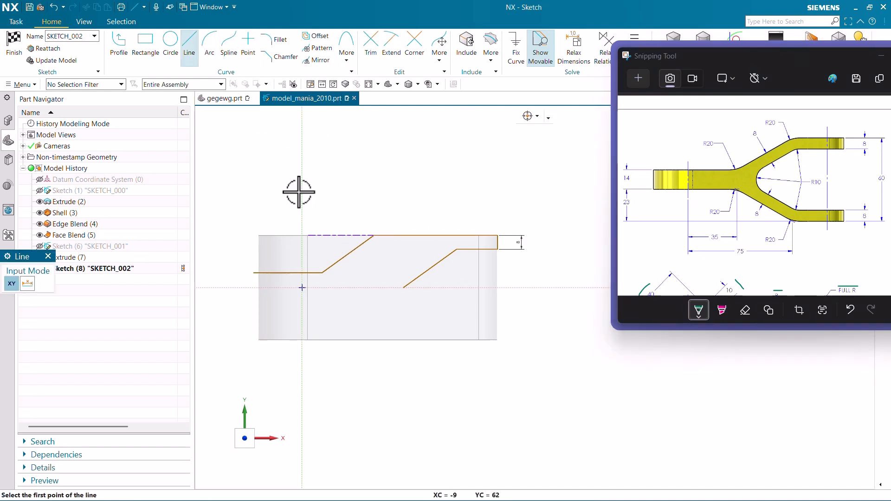
middle_click_drag(299, 192, 319, 254)
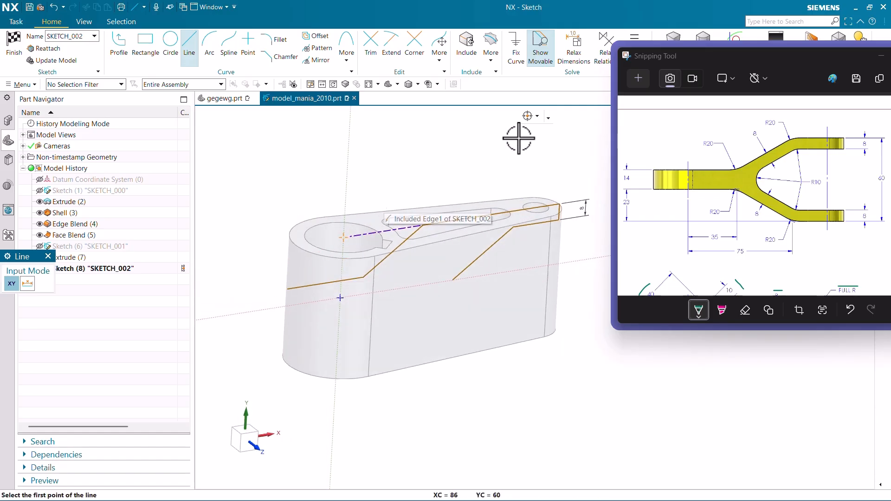
left_click(537, 116)
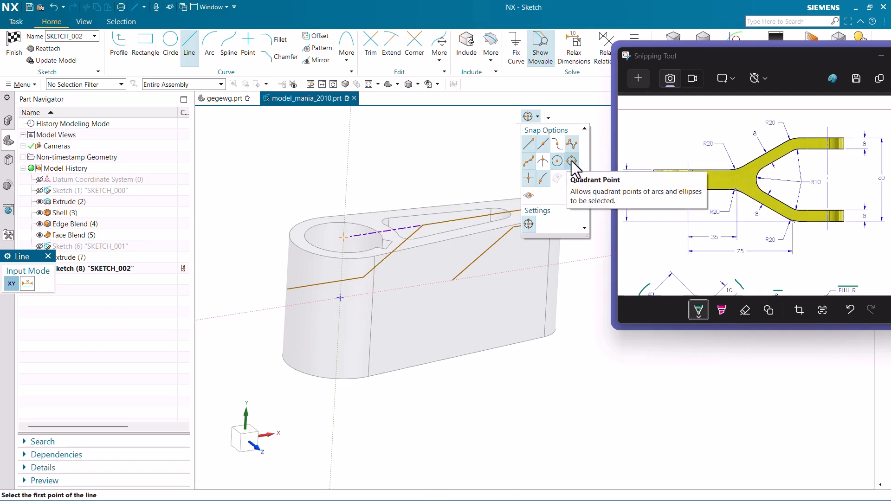
left_click(294, 244)
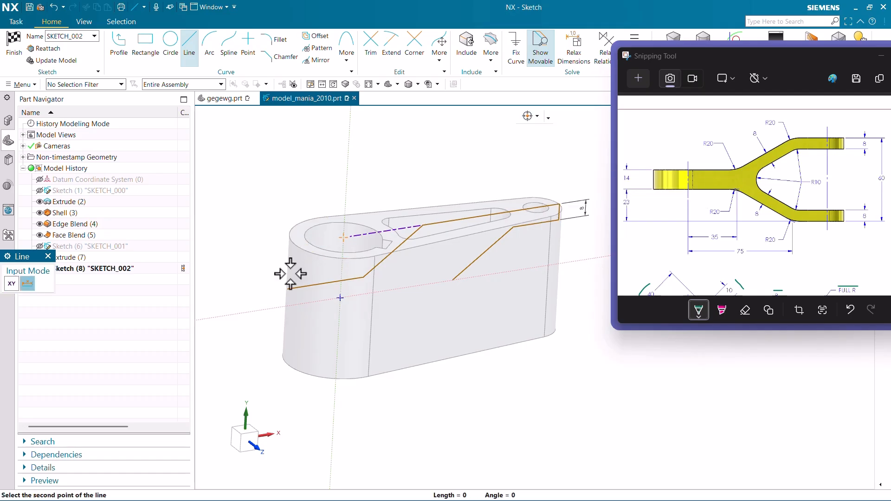
left_click(289, 364)
scroll(365, 314, "down", 2)
Draw a matching line down the outer side of the small end, between the quadrant points of its upper and lower edges
scroll(507, 265, "up", 3)
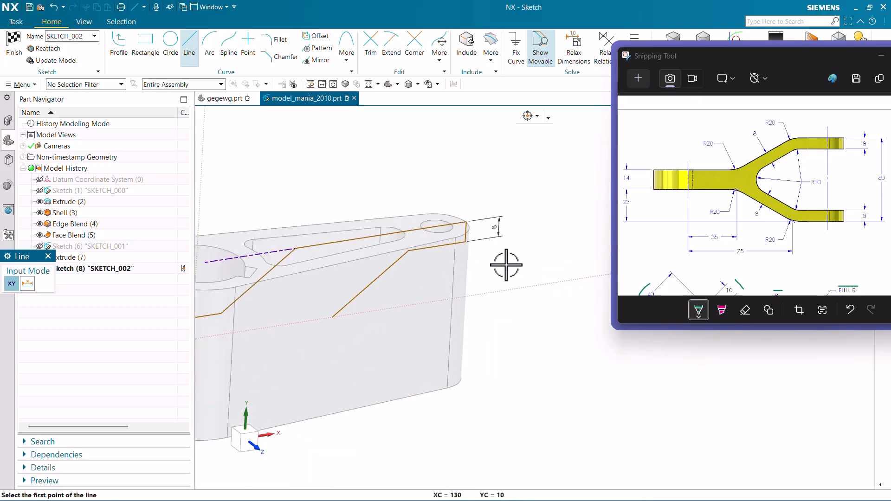
scroll(506, 265, "up", 1)
left_click(457, 212)
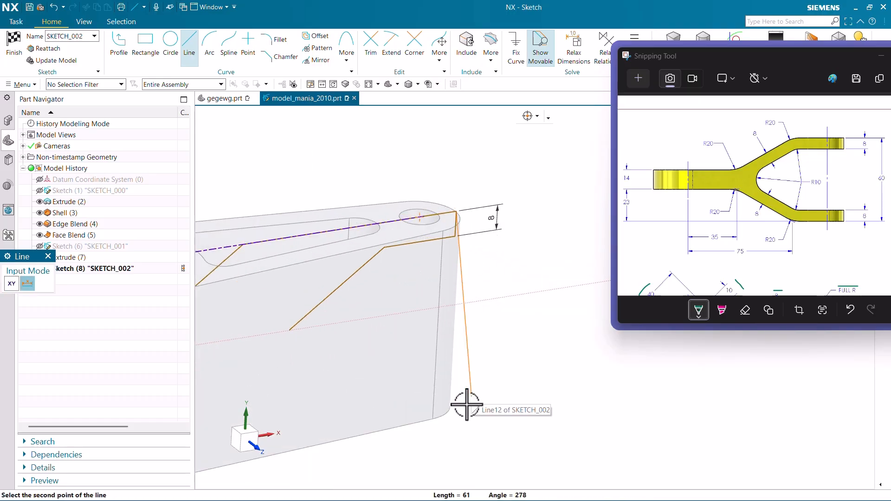
middle_click_drag(441, 398, 468, 405)
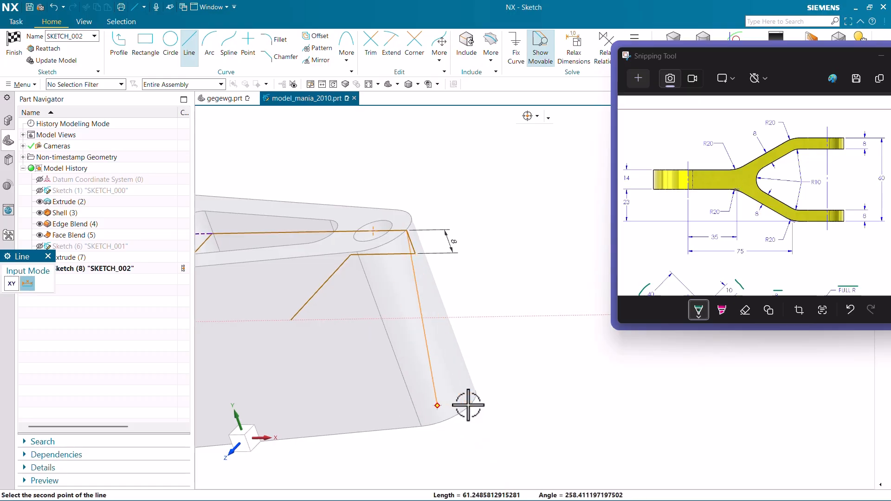
left_click(470, 404)
key("Escape")
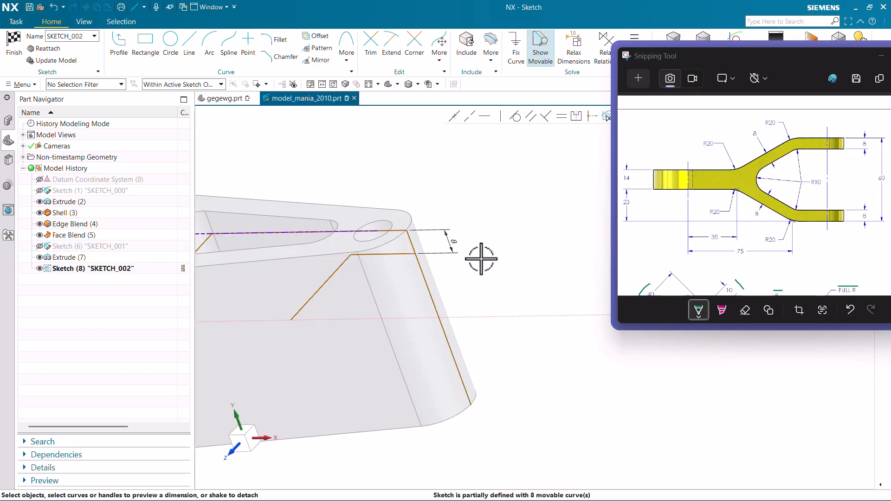
Convert both full-height vertical lines at the body's ends to reference lines
mouse_move(396, 303)
middle_mouse_down()
mouse_move(422, 290)
mouse_move(417, 283)
middle_mouse_up()
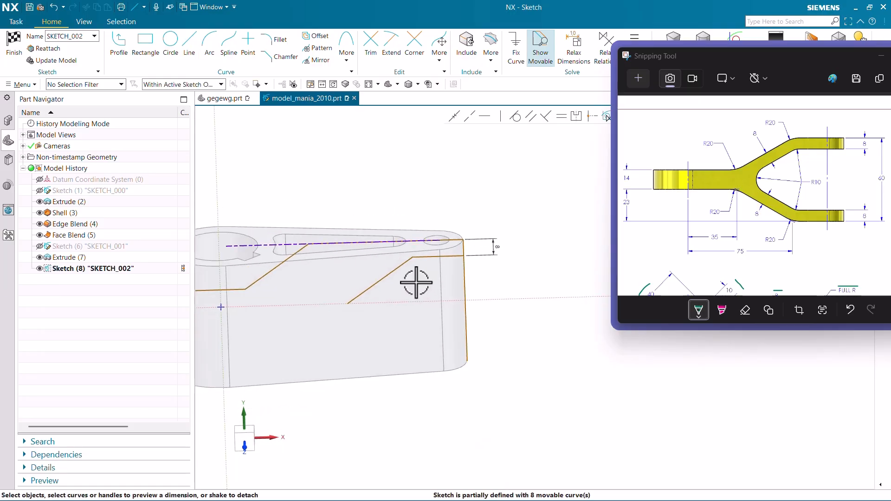
key("F8")
left_click(466, 291)
scroll(509, 281, "down", 3)
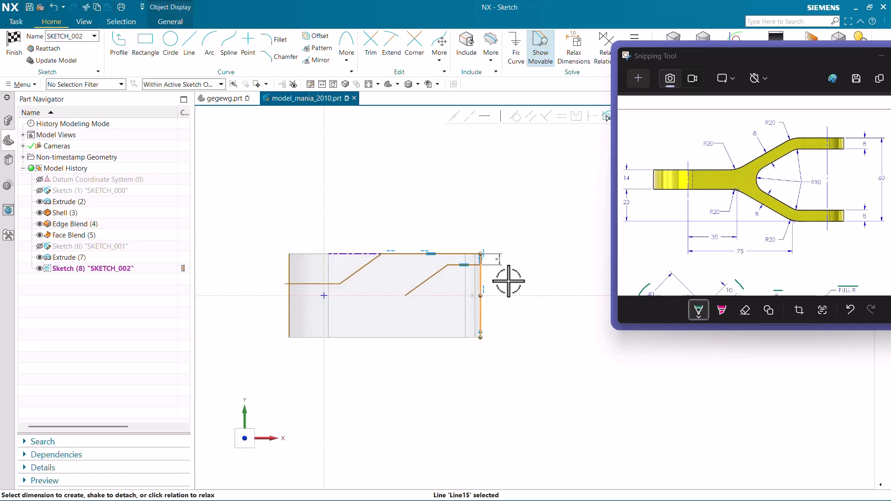
scroll(321, 296, "up", 3)
left_click(269, 302)
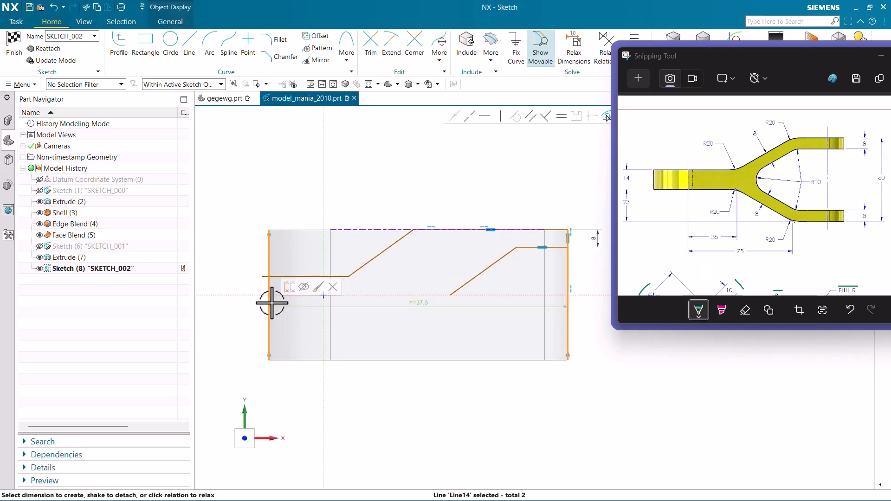
key("Escape")
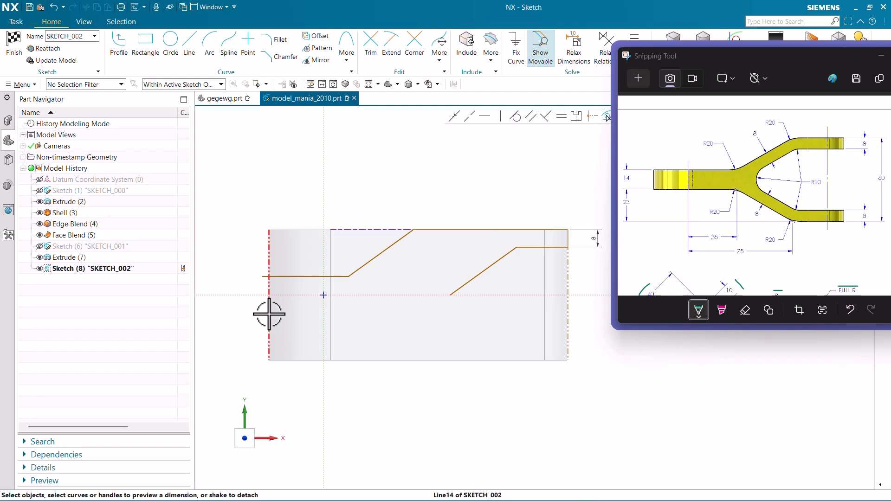
Update the display and examine where the upper fork arm's end meets the small-end reference line
scroll(570, 277, "up", 5)
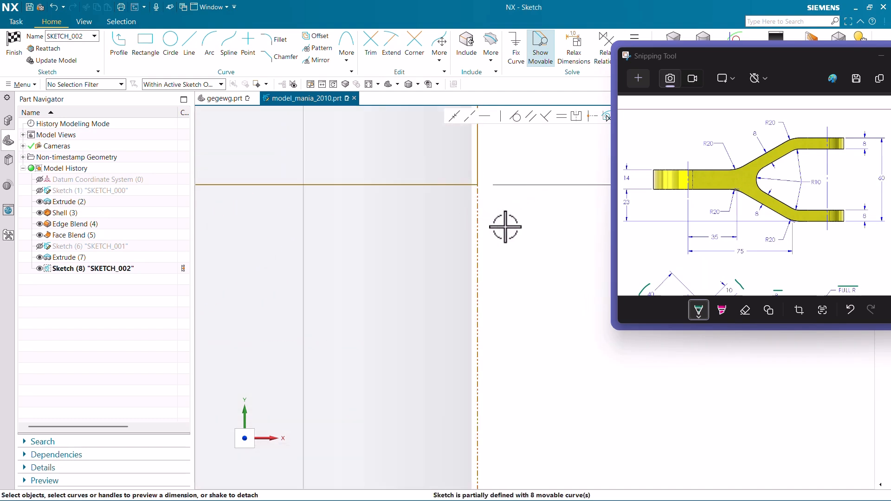
right_click(506, 227)
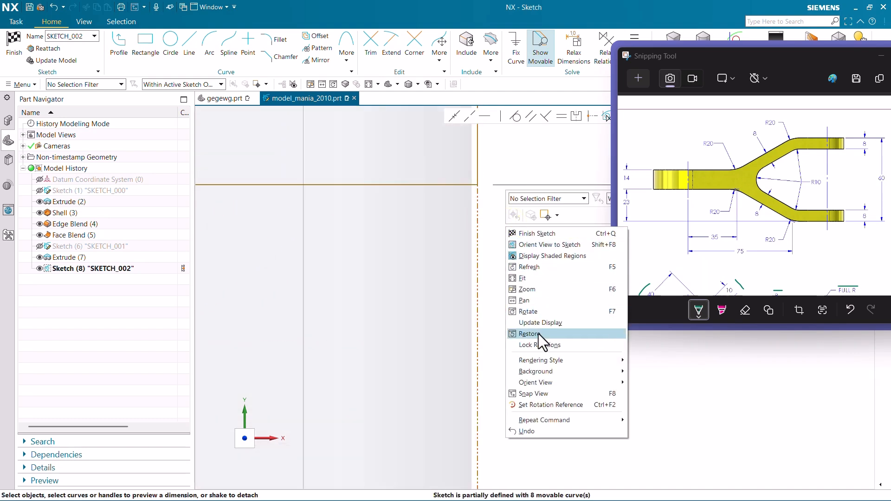
left_click(542, 321)
scroll(510, 272, "down", 4)
scroll(496, 185, "up", 4)
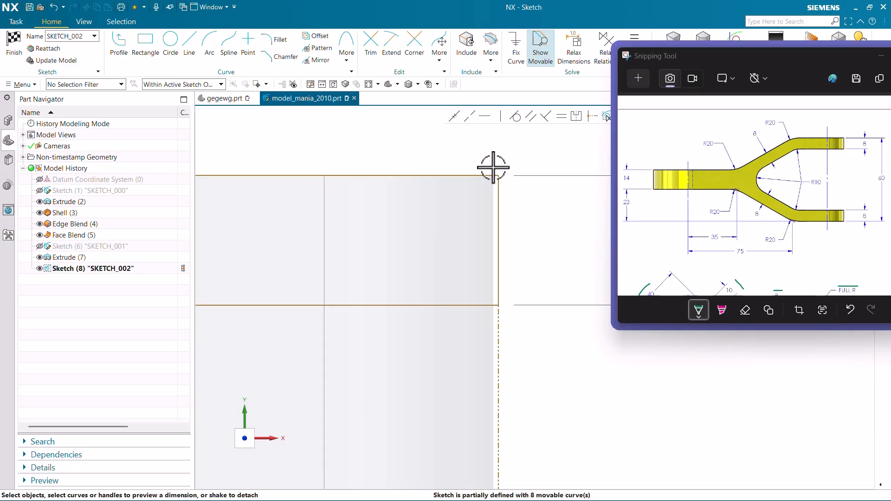
Delete the small-end vertical reference line and the short vertical line closing the upper fork arm's end
left_click(498, 344)
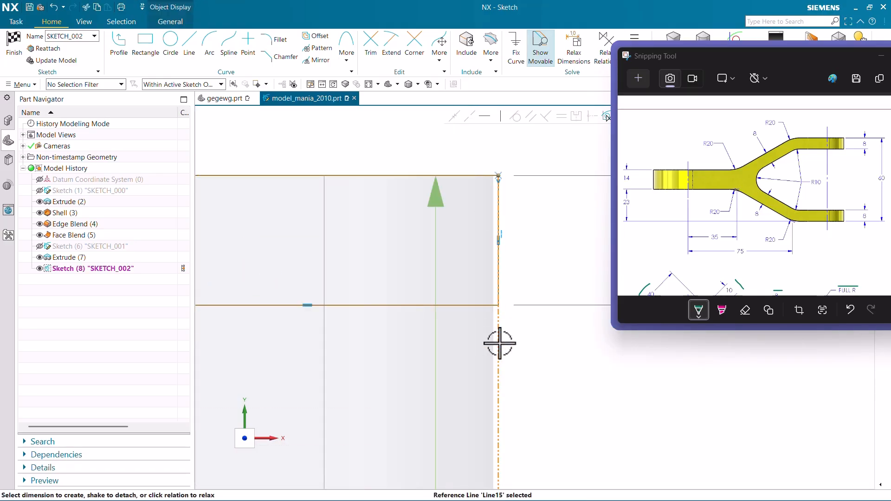
key("Delete")
scroll(467, 183, "down", 4)
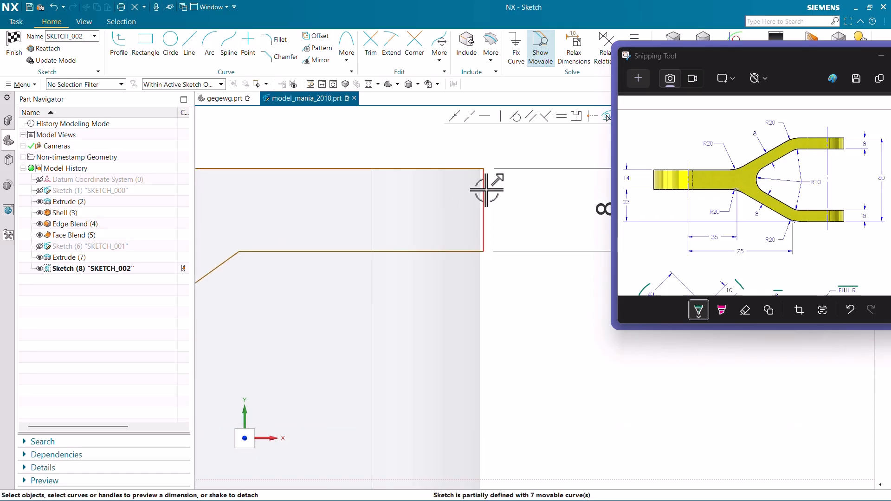
left_click(485, 189)
key("Delete")
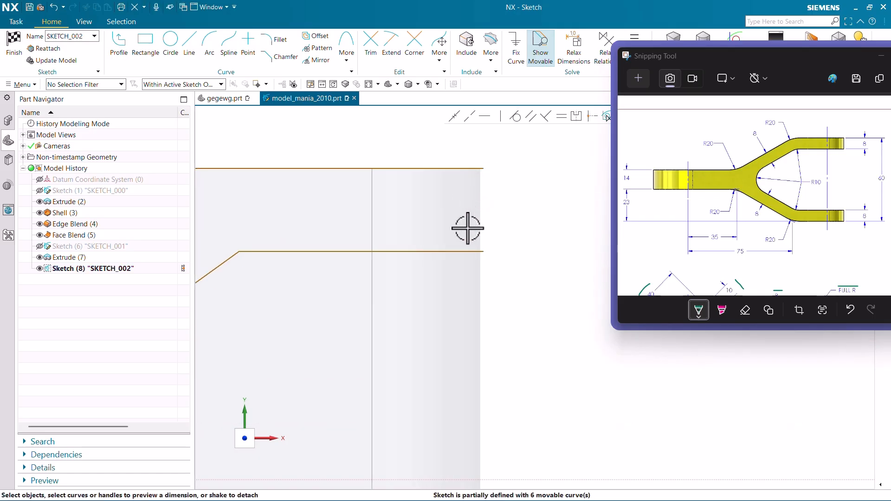
Delete the inner and outer horizontal lines of the upper fork arm
left_click(456, 251)
key("Delete")
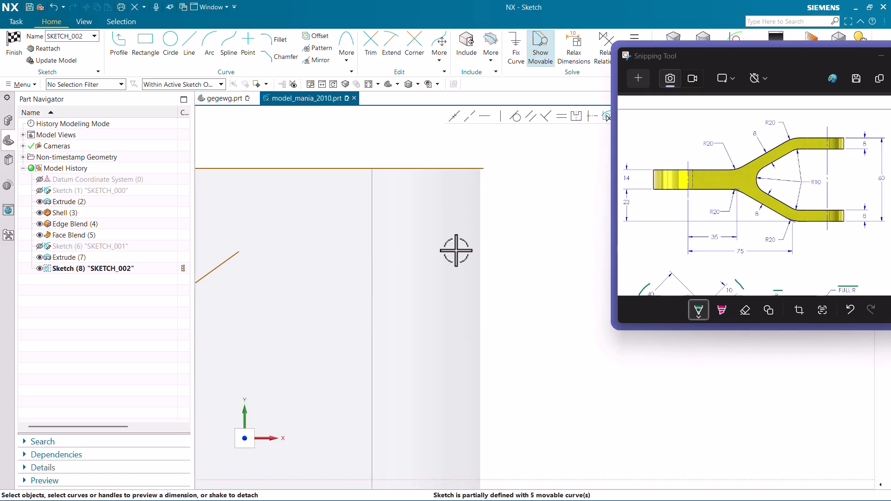
left_click(408, 167)
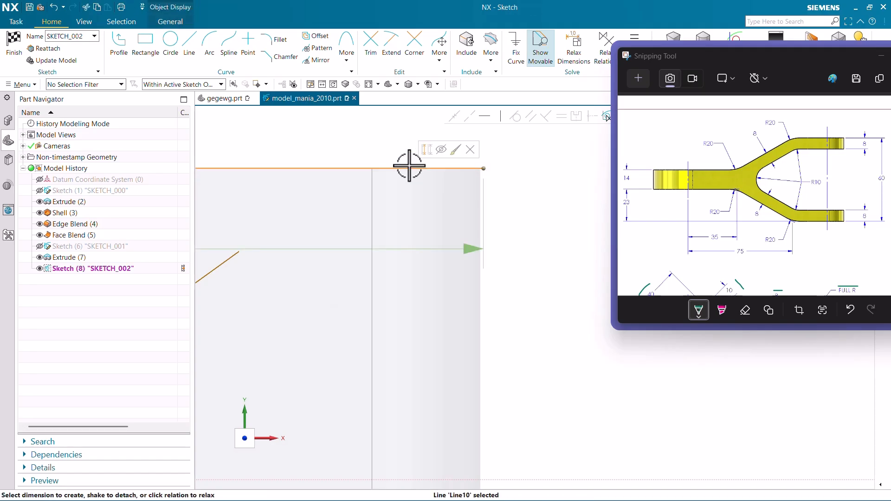
key("Delete")
Draw a vertical line down the small end's outer side between its lower and upper edges' quadrant points, and return to the sketch view
left_click(193, 39)
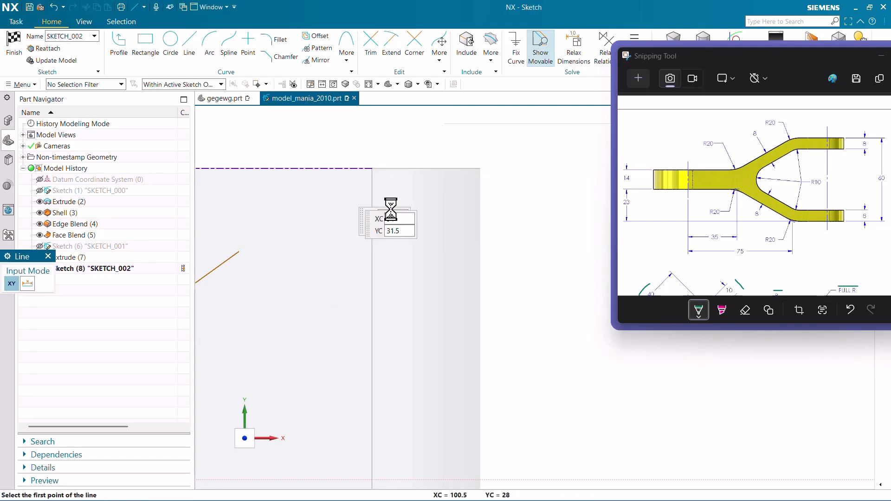
mouse_move(394, 225)
middle_mouse_down()
mouse_move(429, 153)
mouse_move(418, 238)
mouse_move(428, 246)
middle_mouse_up()
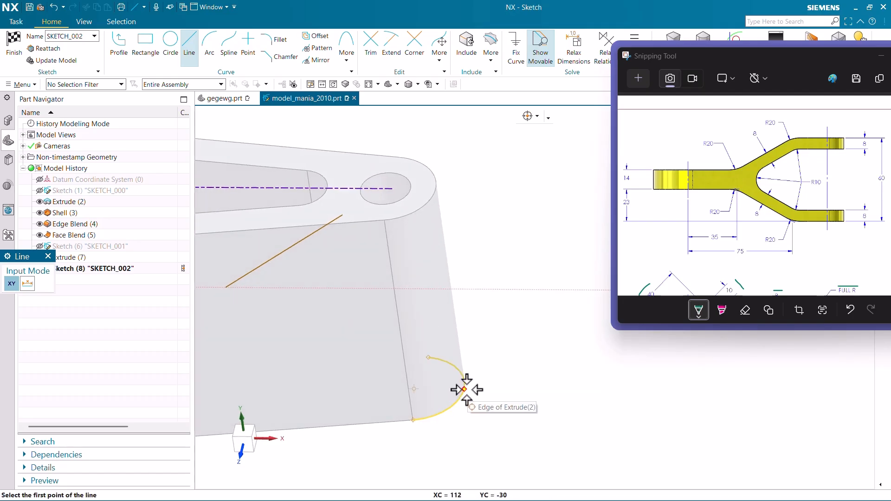
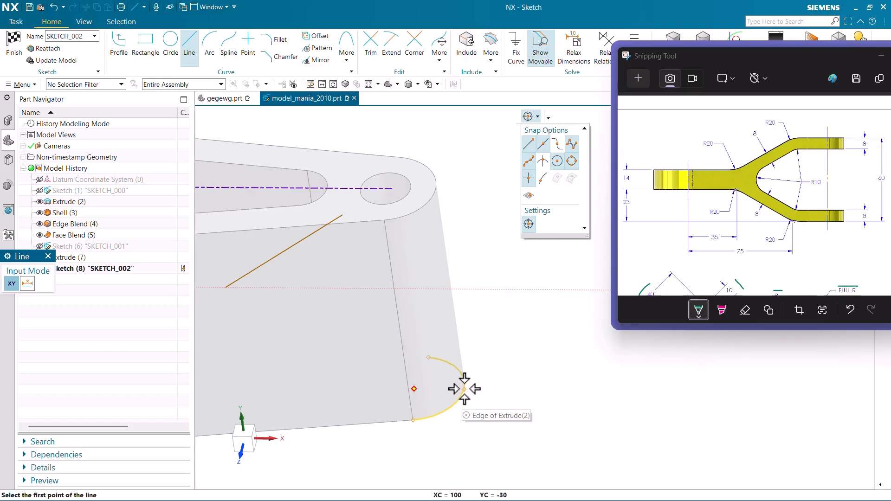
left_click(463, 385)
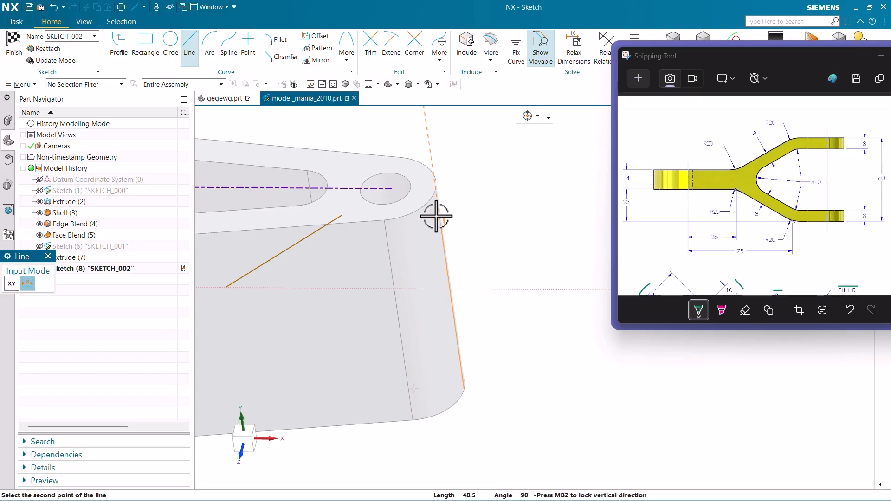
left_click(435, 188)
key("Escape")
scroll(487, 245, "down", 4)
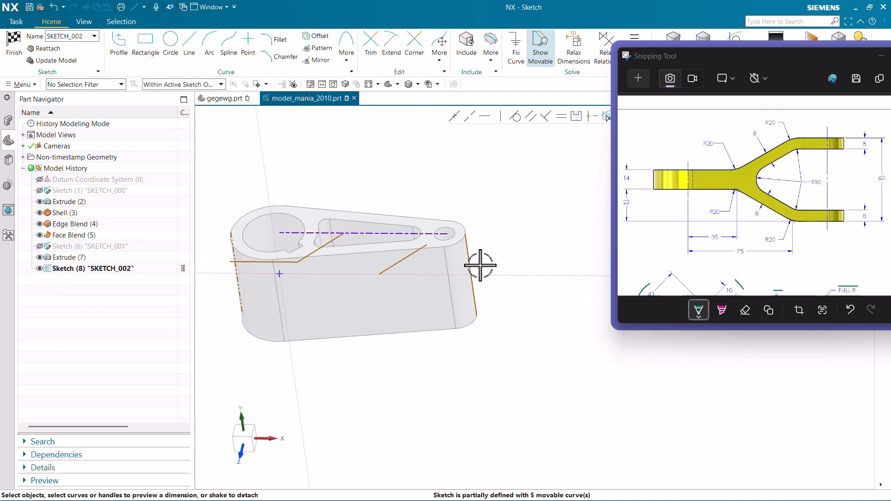
middle_click_drag(368, 308, 385, 293)
key("F8")
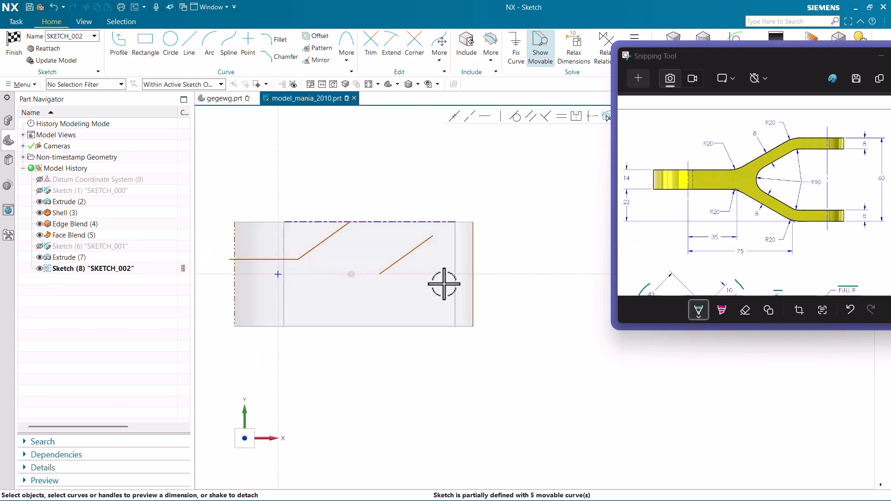
Draw a horizontal line from the upper end of the outer slanted line to the new small-end vertical line
left_click(190, 43)
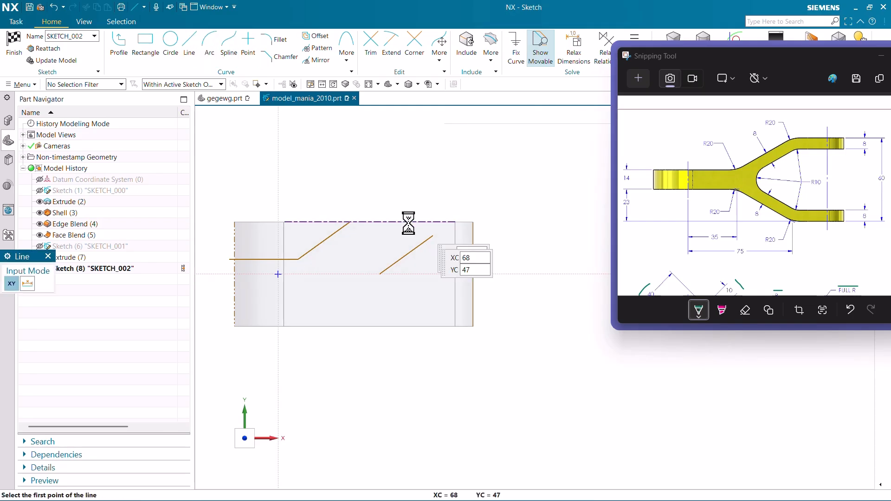
left_click(350, 223)
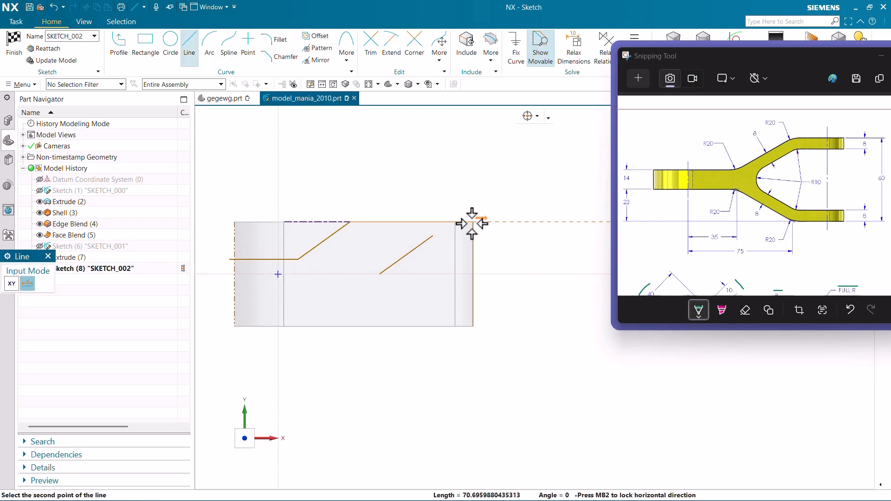
left_click(472, 222)
key("Escape")
scroll(489, 231, "up", 4)
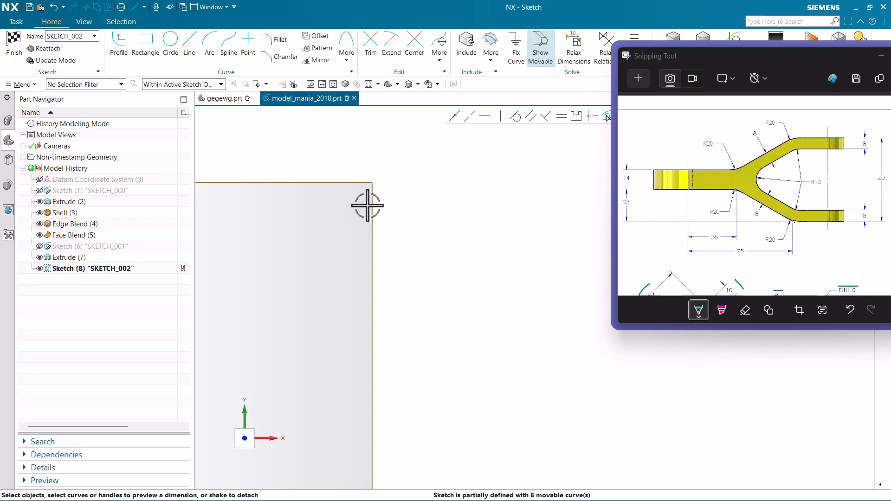
Convert the new vertical line at the small end to a reference line
right_click(373, 218)
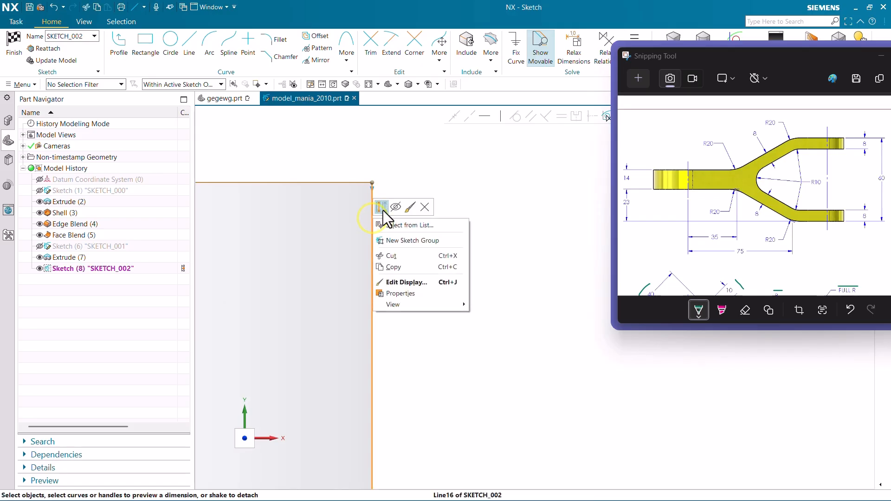
left_click(379, 208)
scroll(409, 200, "down", 4)
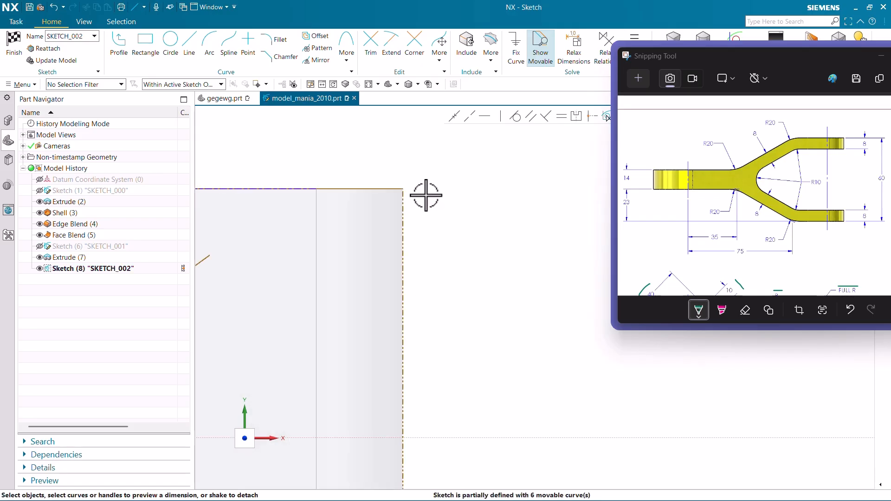
Trim the overhang of the large end's horizontal line back to the vertical reference line
scroll(369, 242, "up", 3)
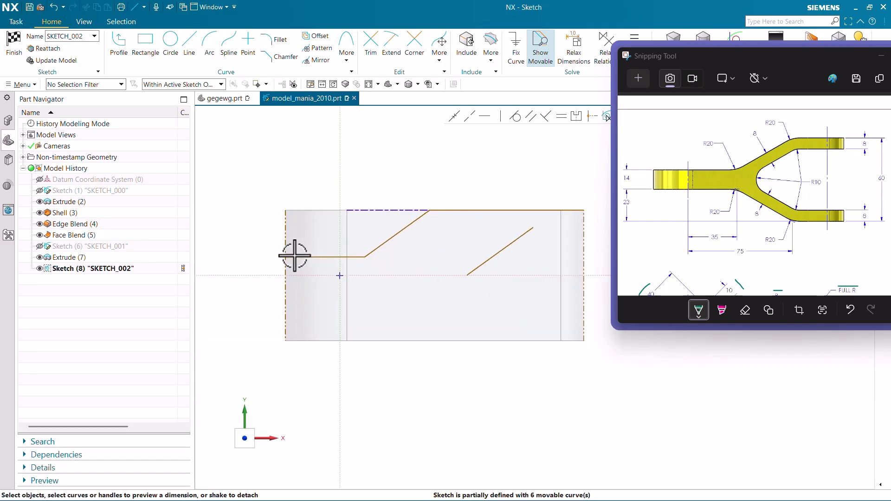
scroll(294, 254, "up", 4)
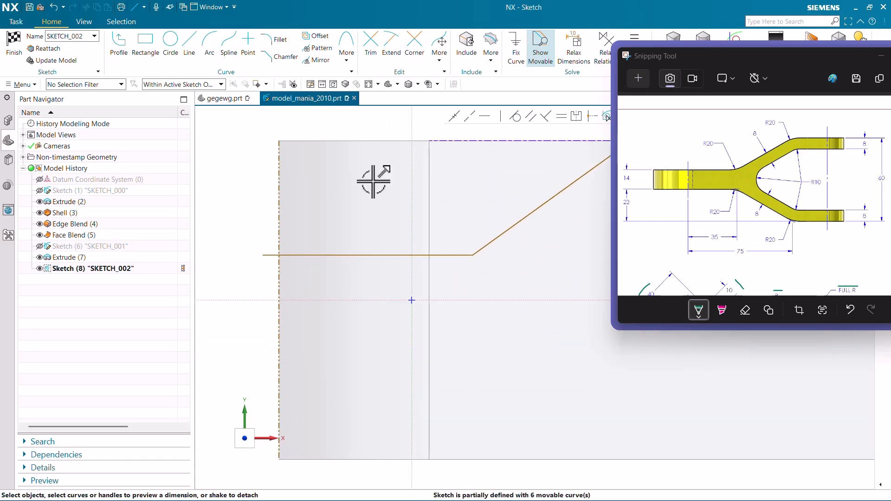
left_click(367, 51)
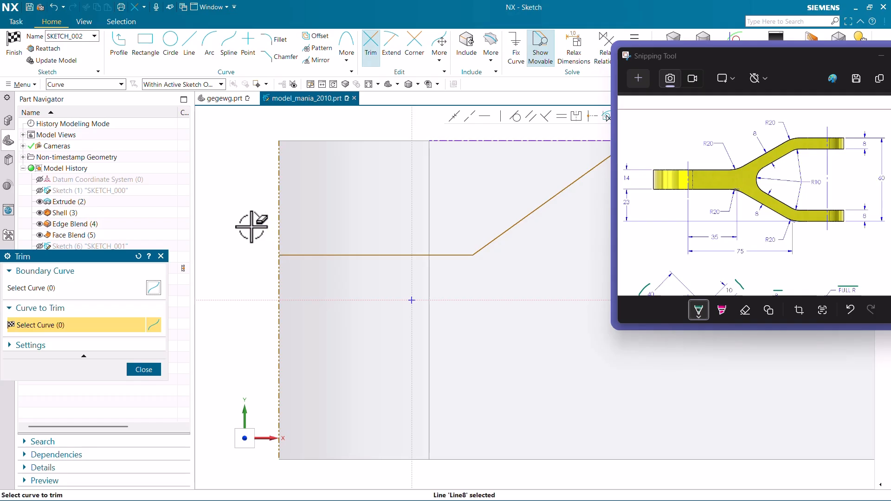
key("Escape")
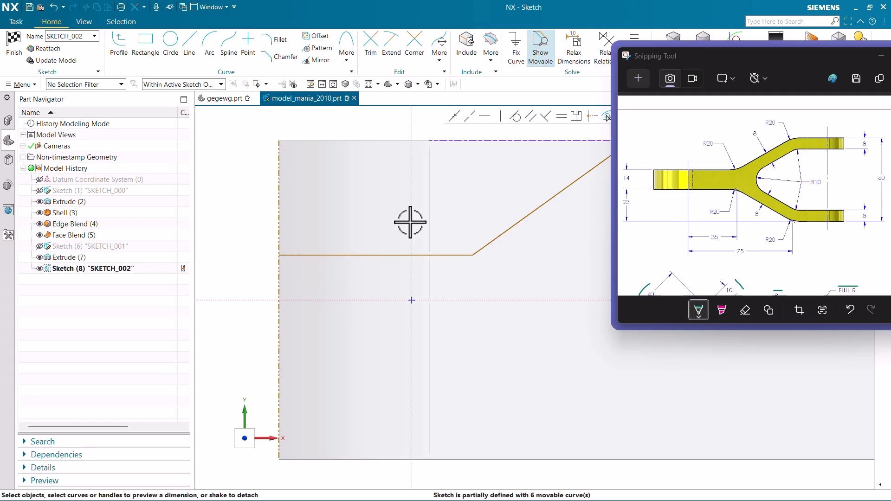
Dimension the large end's horizontal line at 7 mm from the sketch's horizontal axis
left_click(312, 256)
left_click(299, 300)
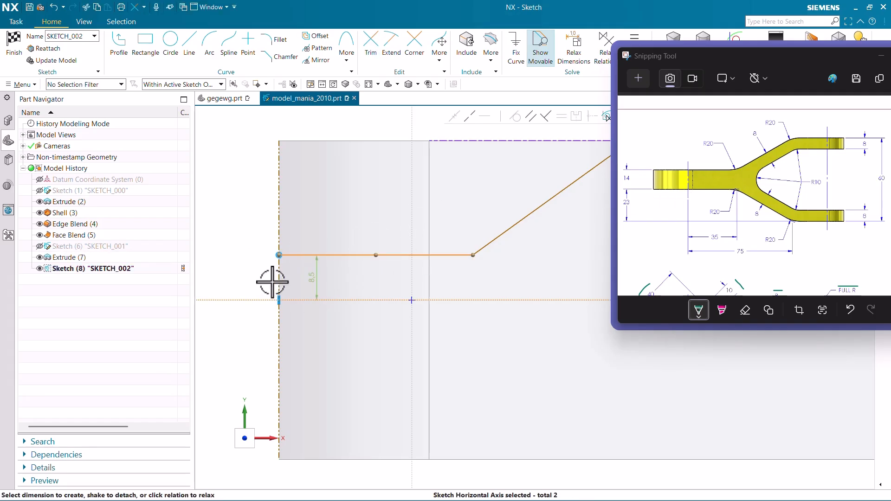
left_click(238, 279)
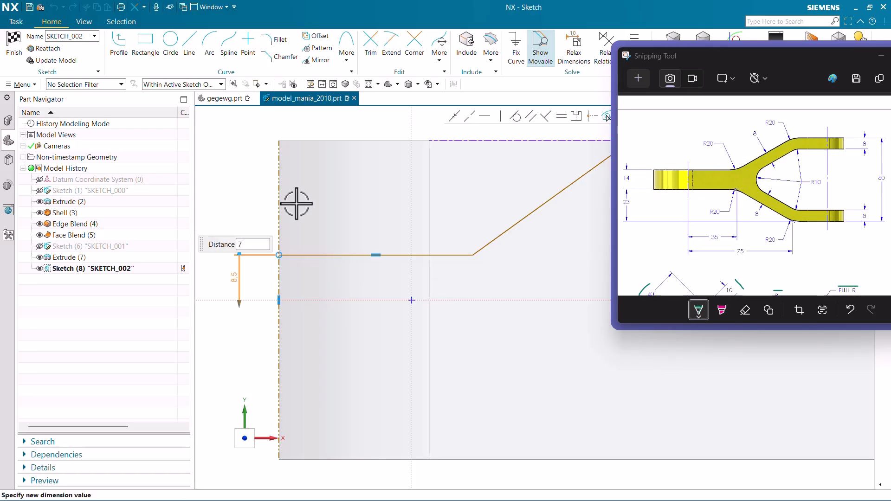
type("7")
key("Return")
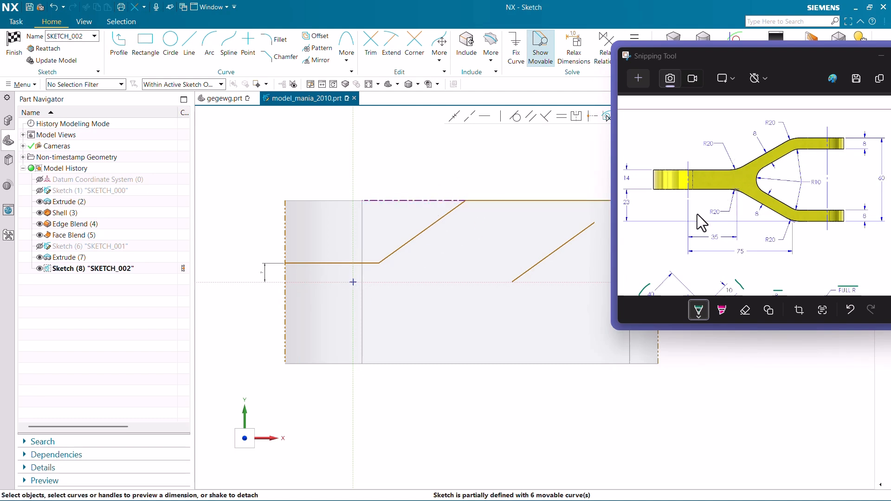
Dimension the corner between the horizontal and outer slanted lines at 35 mm from the sketch's vertical axis
left_click(355, 239)
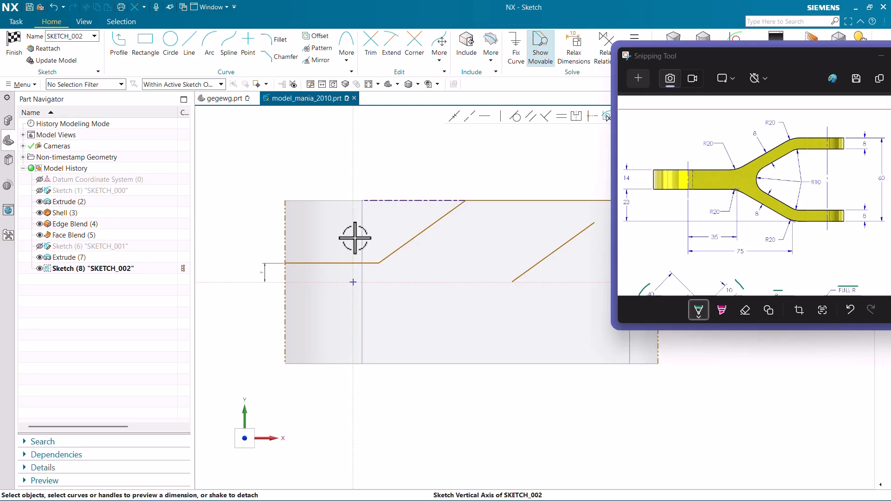
left_click(379, 264)
scroll(368, 268, "up", 4)
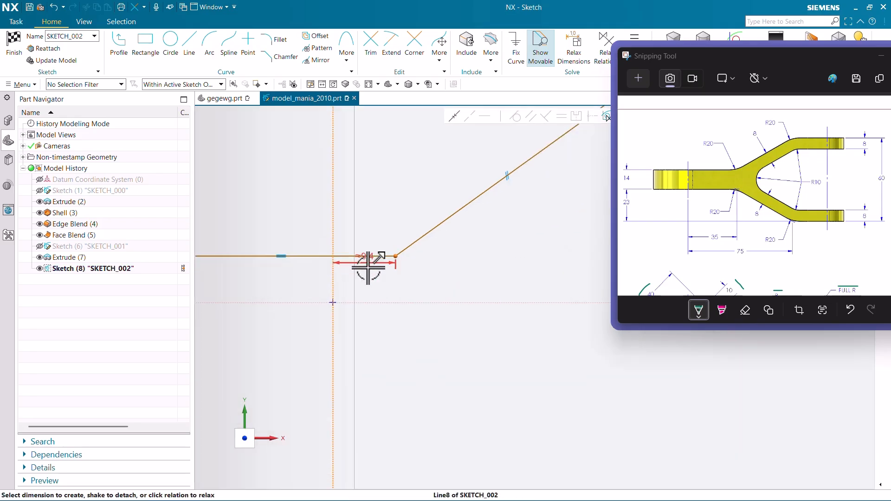
left_click(368, 265)
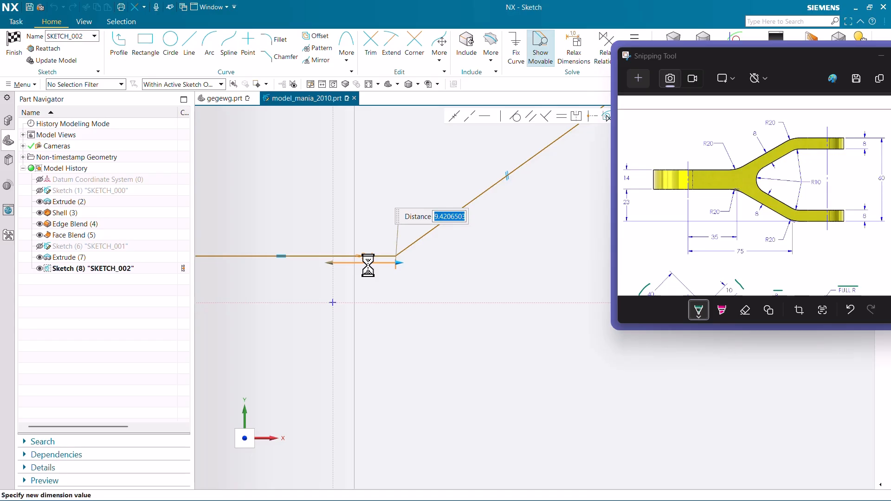
type("35")
key("Return")
scroll(367, 278, "down", 3)
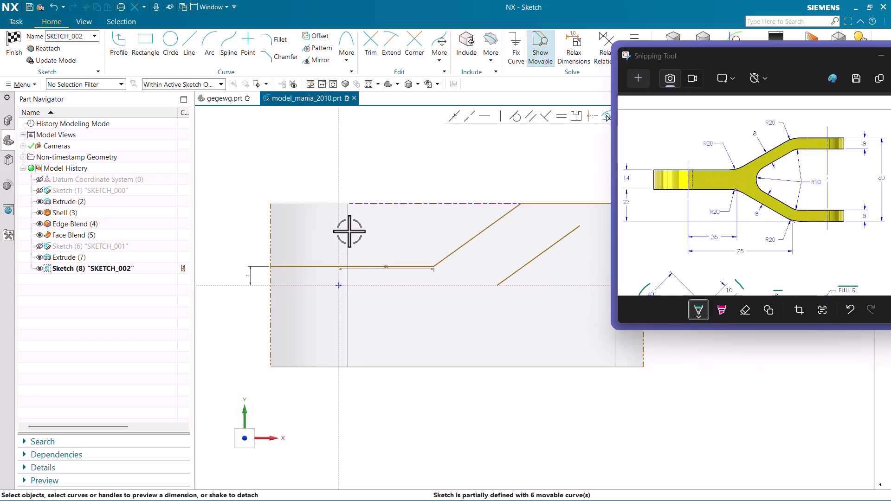
Dimension the upper end of the outer slanted line at 75 mm from the vertical axis, placed above the body
left_click(339, 222)
left_click(521, 205)
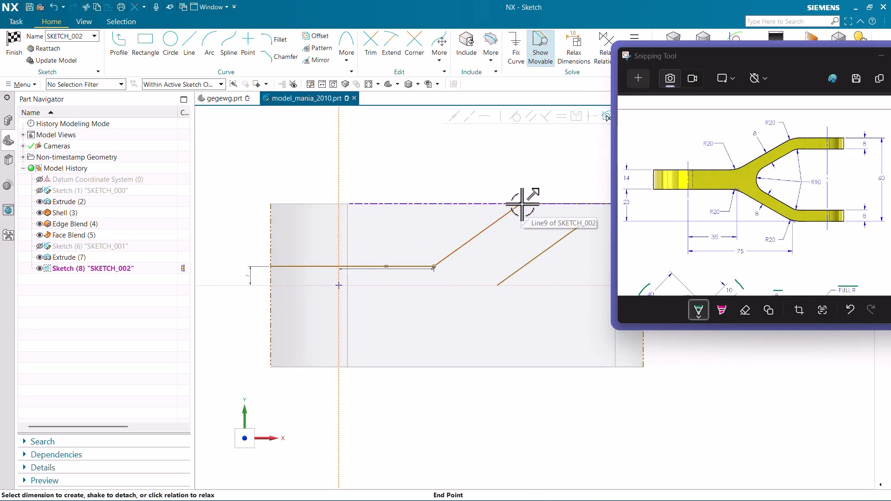
left_click_drag(434, 207, 431, 151)
left_click(431, 150)
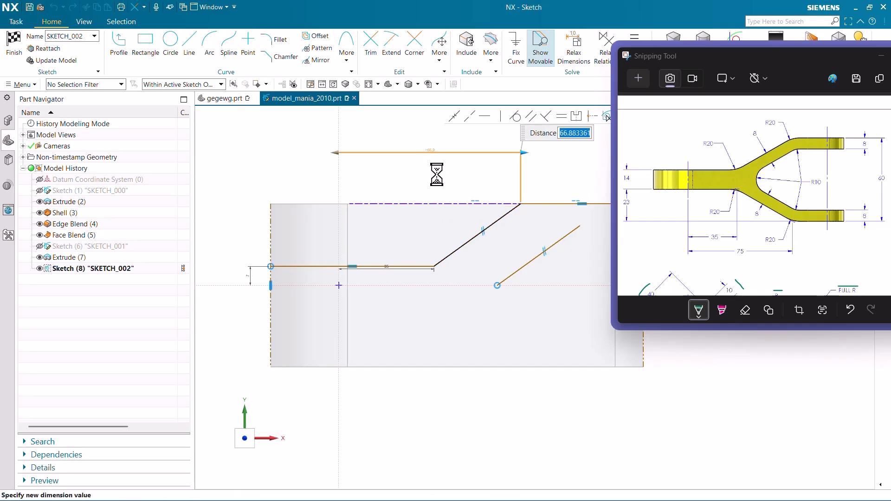
key("Return")
scroll(413, 250, "down", 1)
scroll(494, 255, "up", 2)
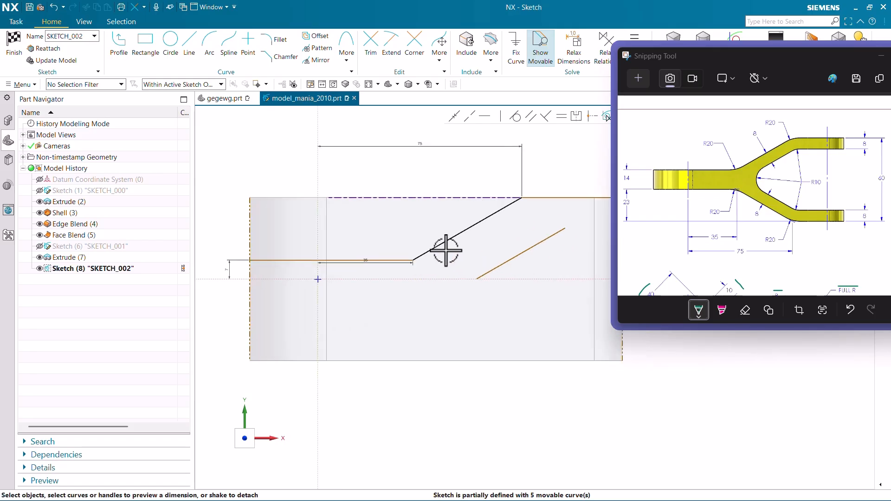
Move the 35 mm dimension above the body, beneath the 75 mm dimension
mouse_move(346, 264)
left_mouse_down()
mouse_move(366, 196)
mouse_move(355, 146)
left_mouse_up()
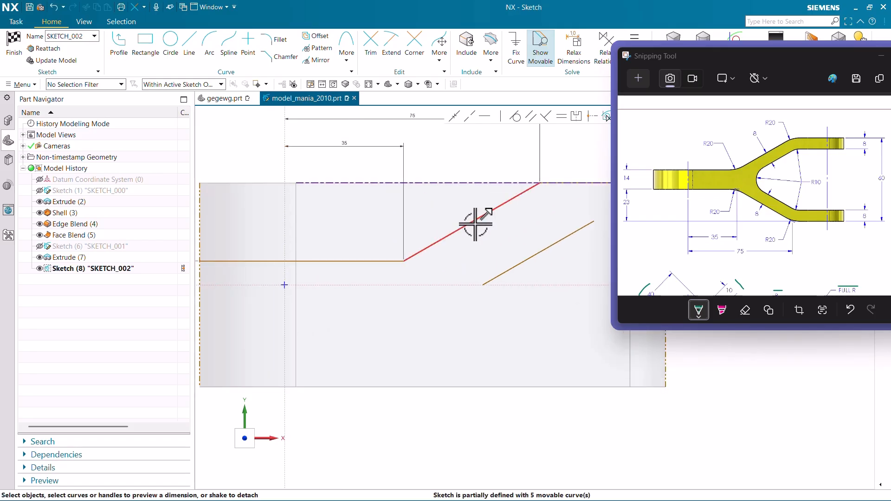
scroll(474, 206, "down", 2)
scroll(332, 246, "up", 2)
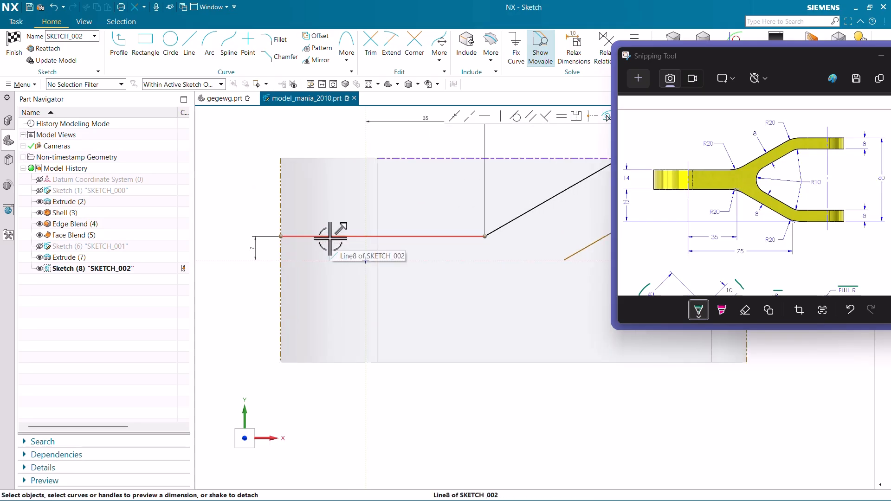
Dimension the length of the large end's horizontal line, placing the dimension above the body
left_click_drag(420, 236, 370, 139)
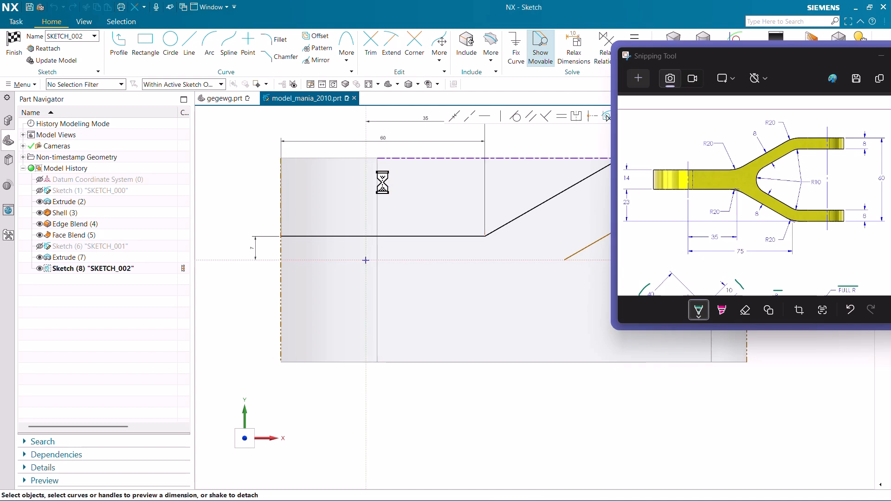
key("Return")
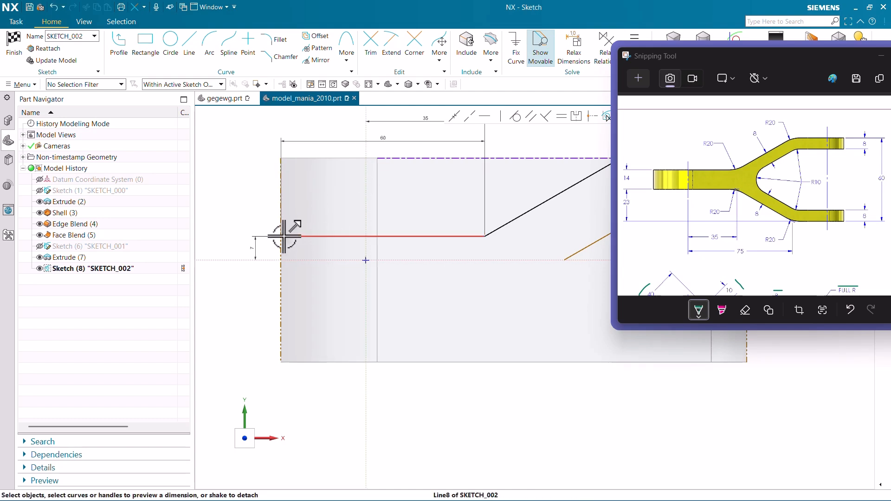
scroll(343, 257, "down", 2)
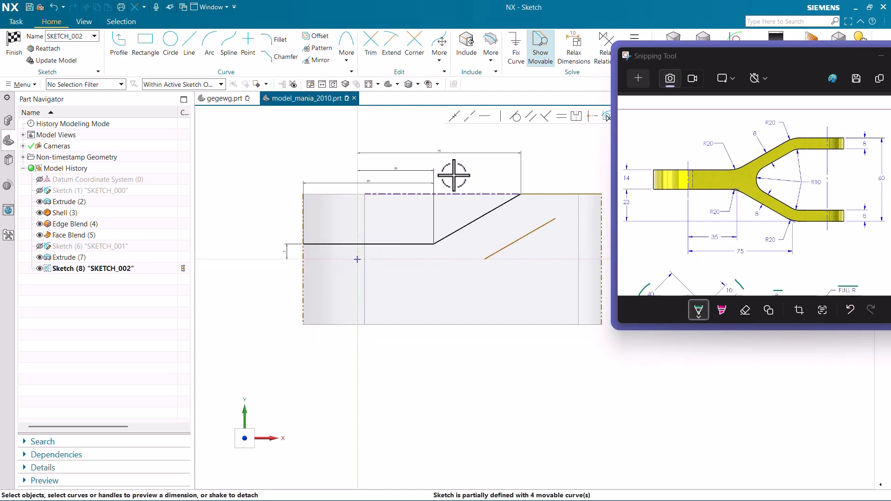
Dimension the horizontal distance between the vertical reference lines at the body's two ends, placing the dimension below the body
scroll(451, 165, "up", 2)
scroll(418, 251, "down", 2)
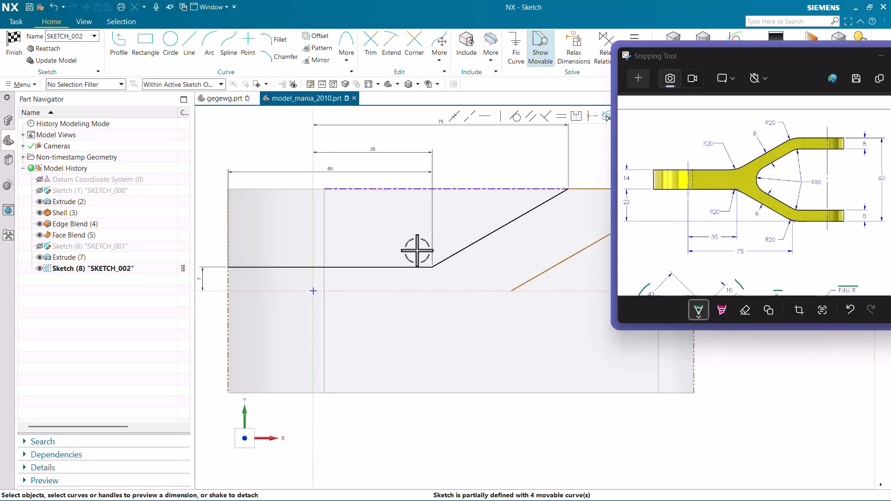
scroll(556, 210, "up", 2)
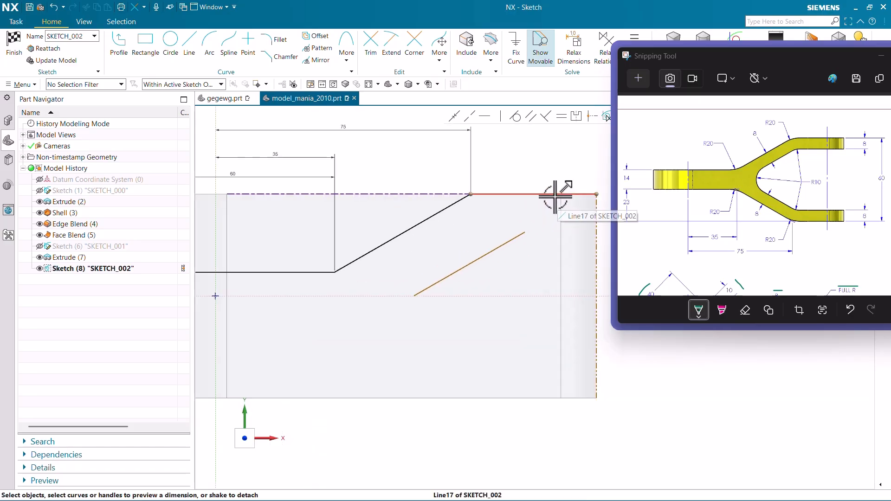
scroll(495, 197, "down", 2)
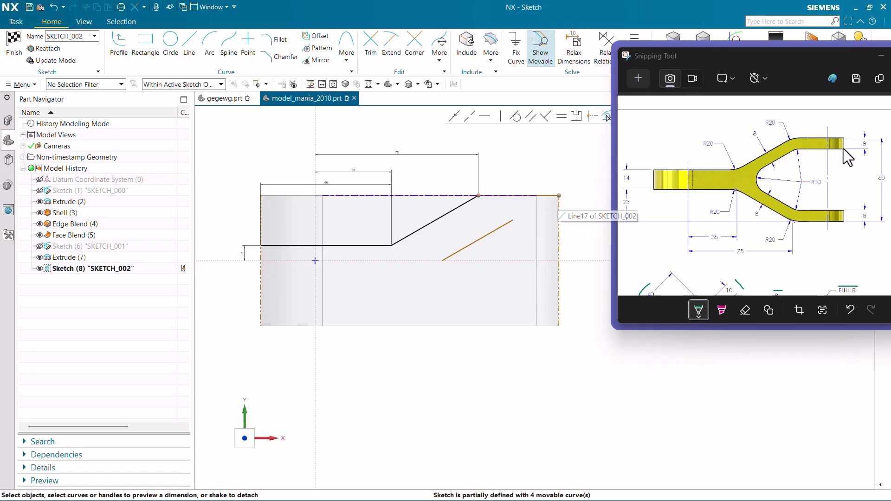
scroll(547, 200, "up", 2)
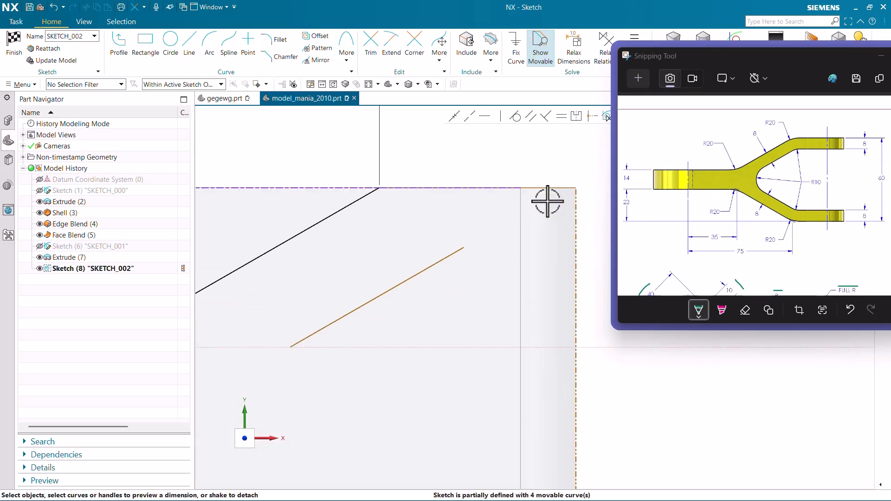
scroll(403, 274, "down", 2)
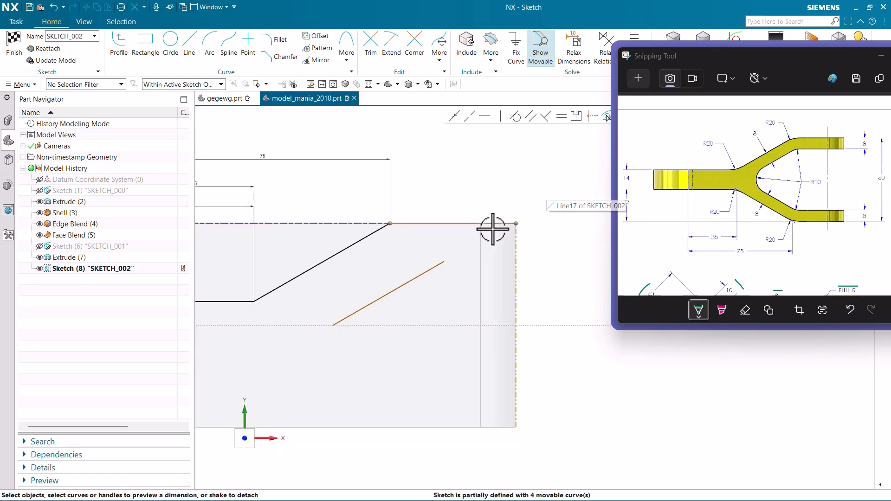
mouse_move(500, 226)
left_mouse_down()
mouse_move(515, 221)
mouse_move(539, 185)
mouse_move(550, 196)
mouse_move(523, 204)
left_mouse_up()
scroll(504, 166, "down", 2)
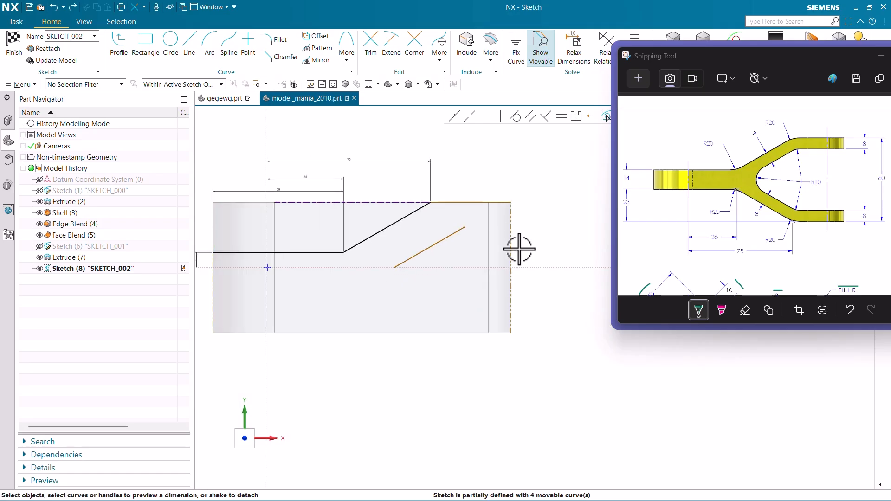
left_click(512, 234)
scroll(538, 246, "down", 2)
scroll(346, 265, "up", 2)
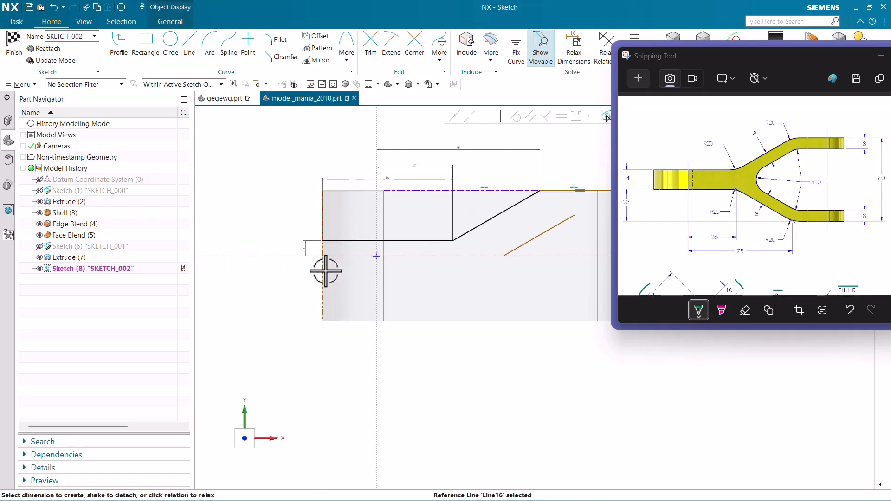
left_click(324, 269)
left_click(461, 354)
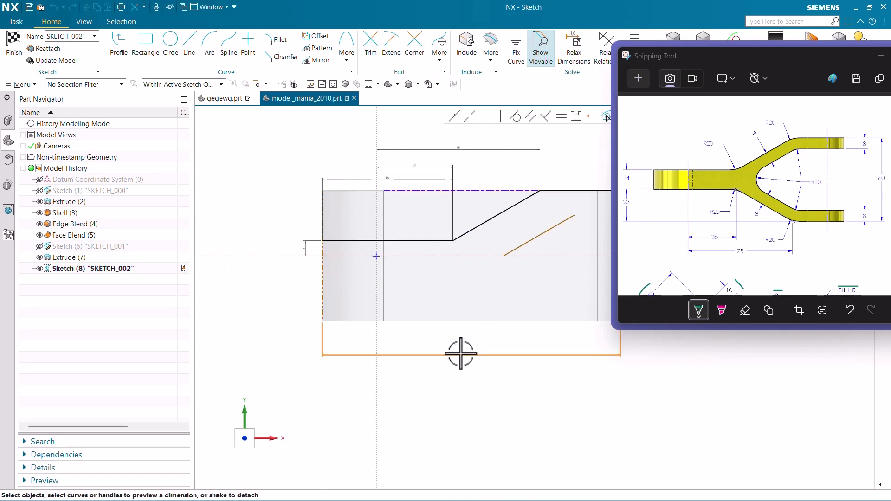
key("Return")
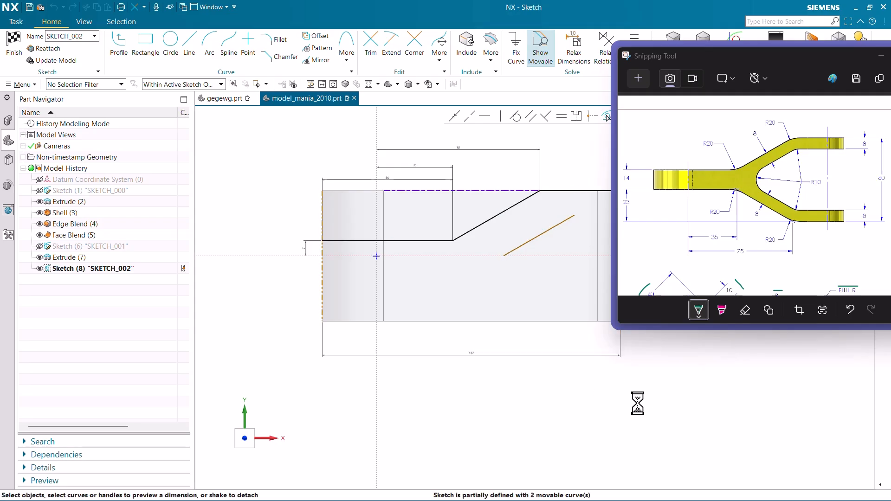
Delete the loose slanted line lying inside the body beneath the outer slanted line
scroll(378, 382, "down", 2)
scroll(521, 322, "up", 3)
scroll(470, 311, "up", 3)
scroll(488, 279, "down", 3)
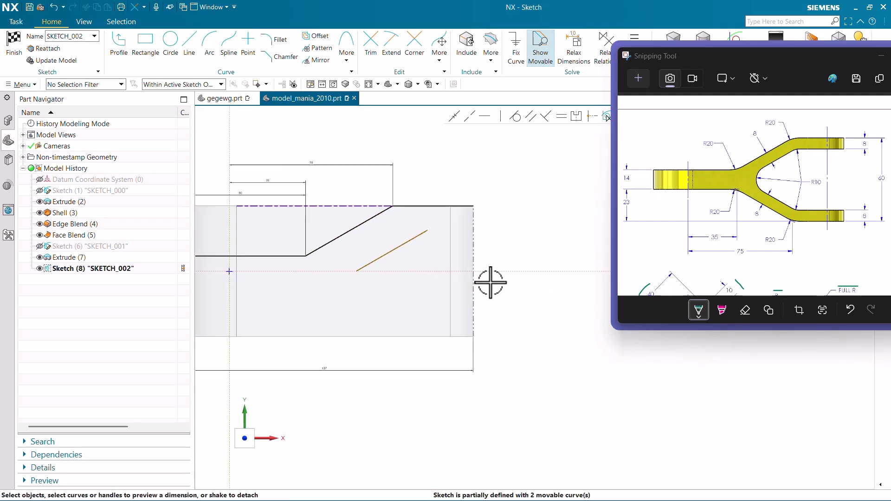
scroll(273, 294, "up", 4)
scroll(331, 257, "down", 1)
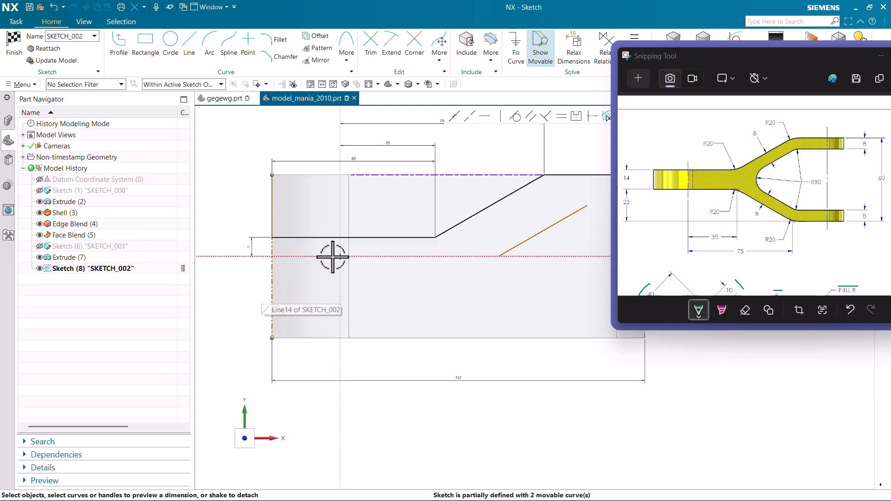
scroll(393, 325, "down", 1)
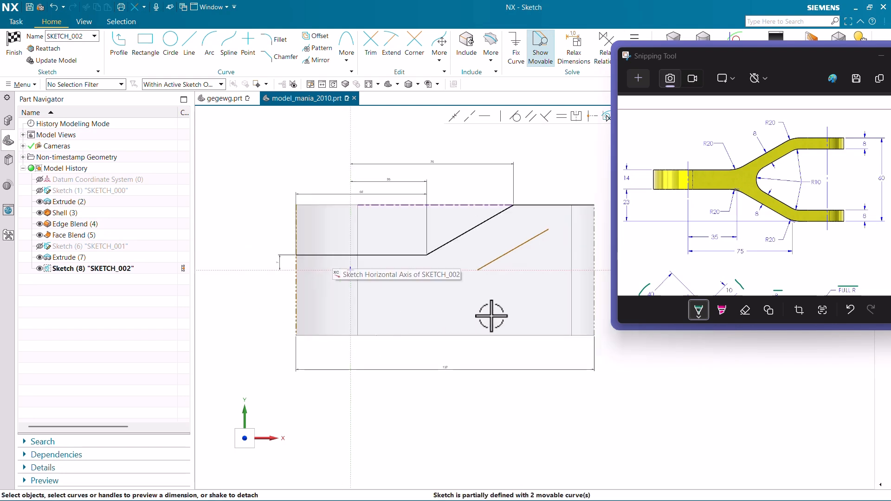
scroll(590, 220, "up", 2)
left_click(509, 251)
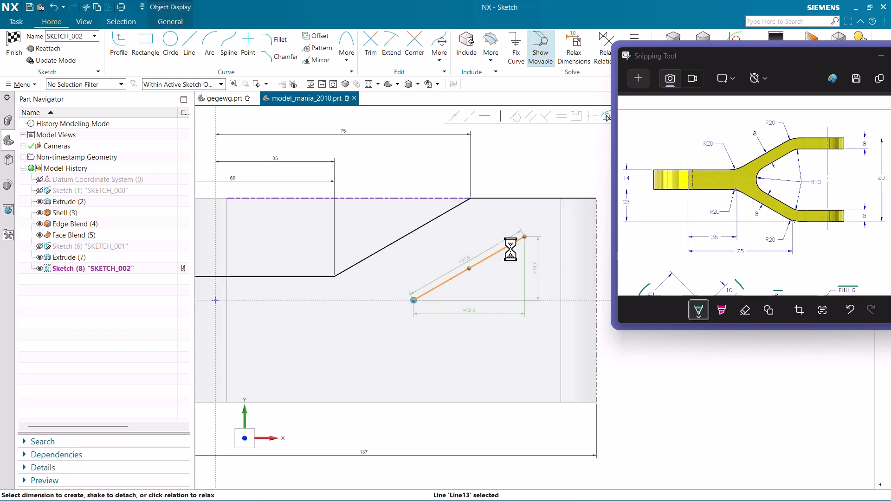
key("Delete")
scroll(508, 273, "down", 2)
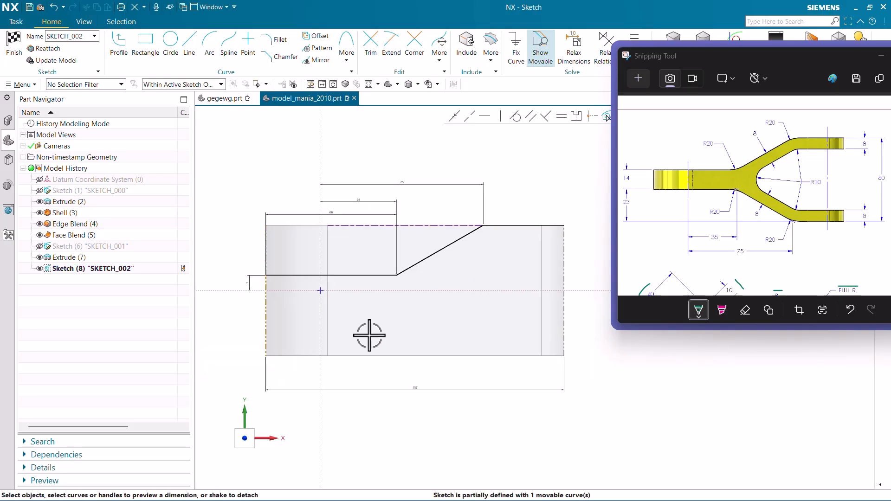
Dimension the length of the vertical reference line at the large end, placing the dimension outside the body beyond the 7 mm dimension
scroll(252, 329, "up", 2)
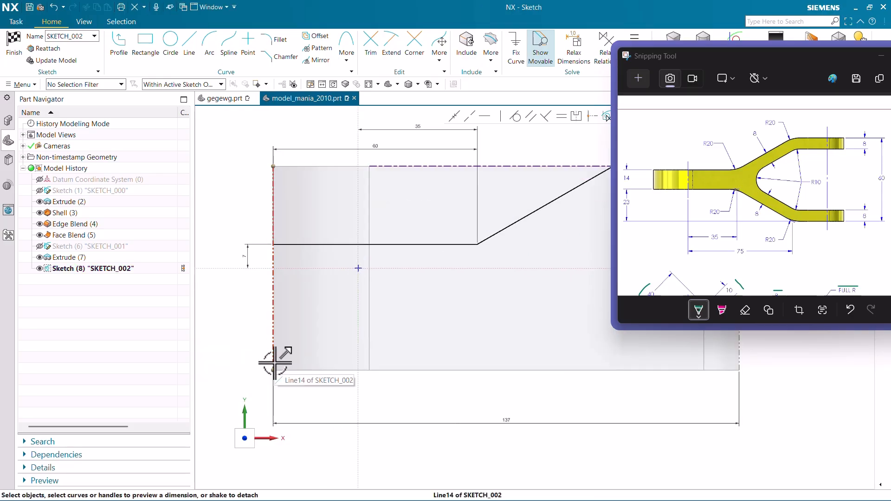
left_click(274, 194)
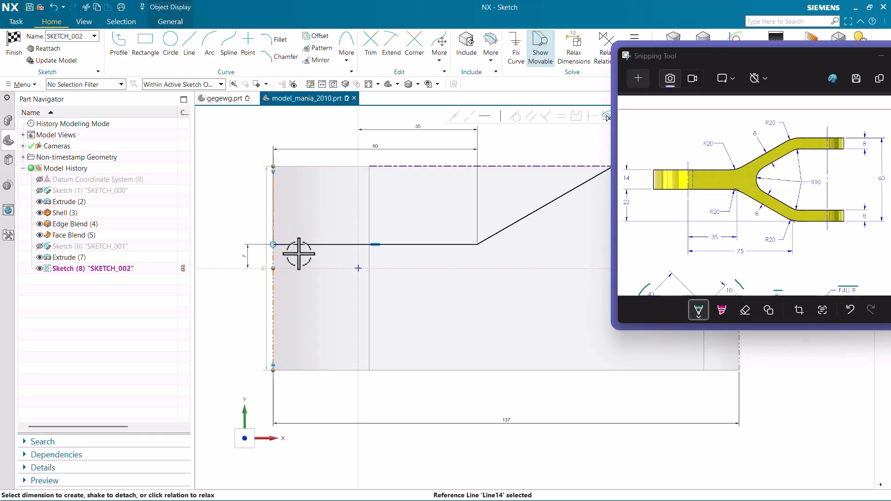
left_click_drag(266, 274, 198, 273)
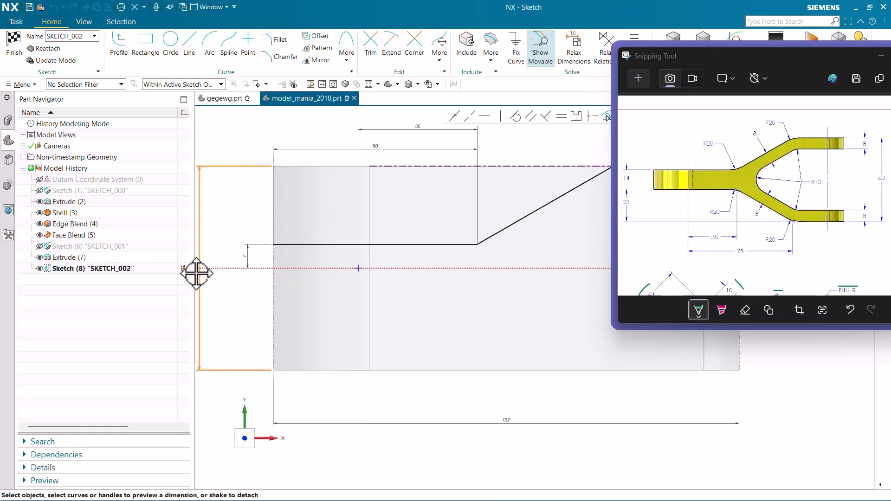
middle_click(324, 315)
scroll(324, 277, "down", 2)
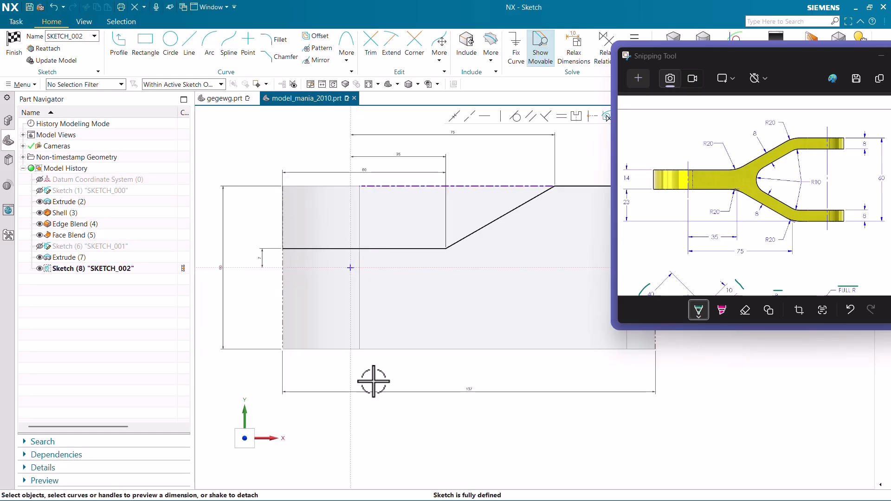
Draw a vertical line about 8 mm long downward from the free end of the fork arm's outer horizontal line
scroll(345, 350, "down", 2)
scroll(559, 266, "up", 2)
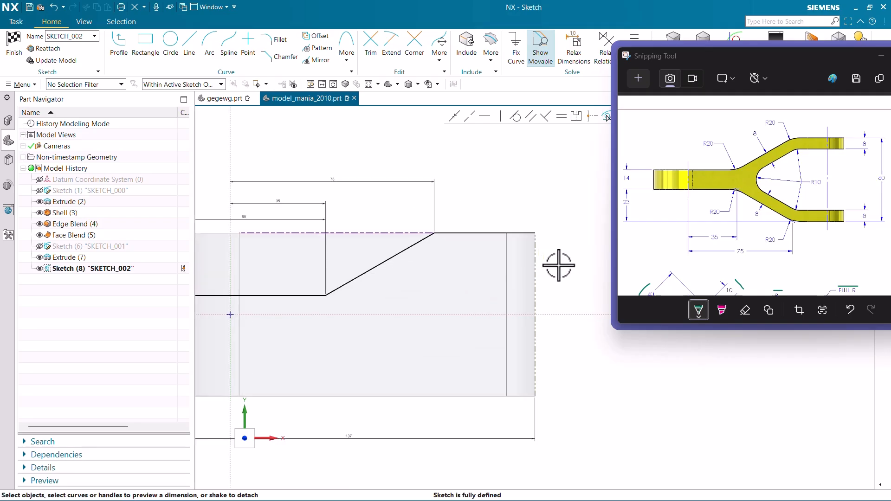
left_click(189, 51)
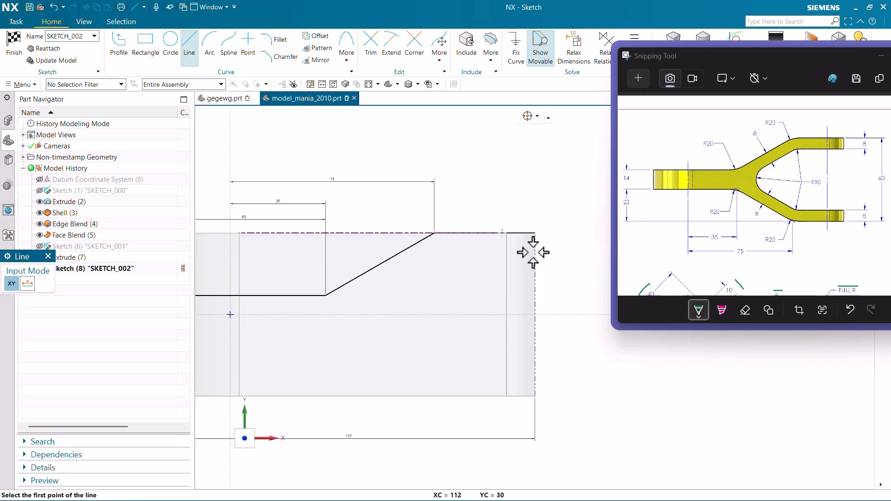
left_click(535, 234)
left_click(537, 255)
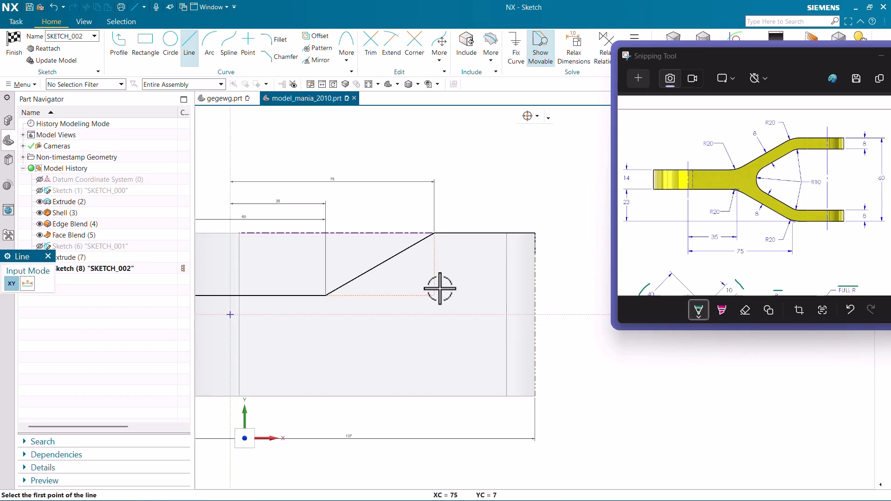
key("Escape")
Pick the short vertical line overlapping the reference line at the arm's end and dimension its length outside the body
scroll(485, 242, "up", 2)
left_click(474, 242)
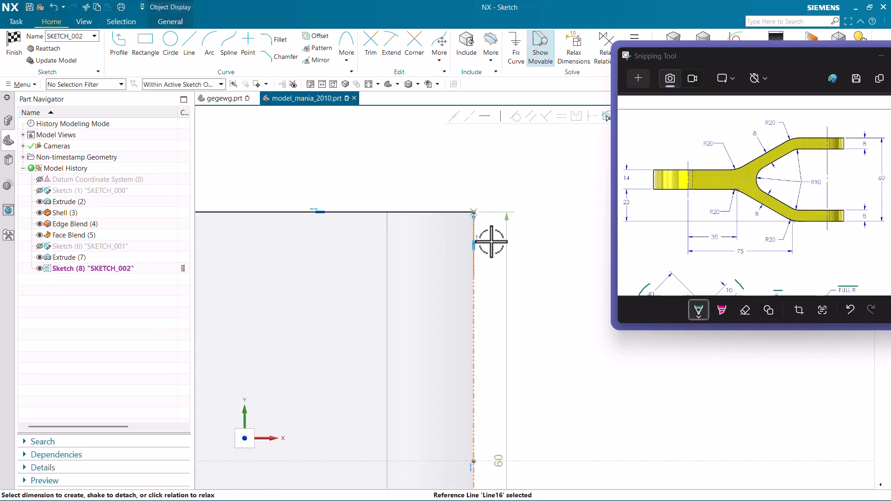
right_click(474, 260)
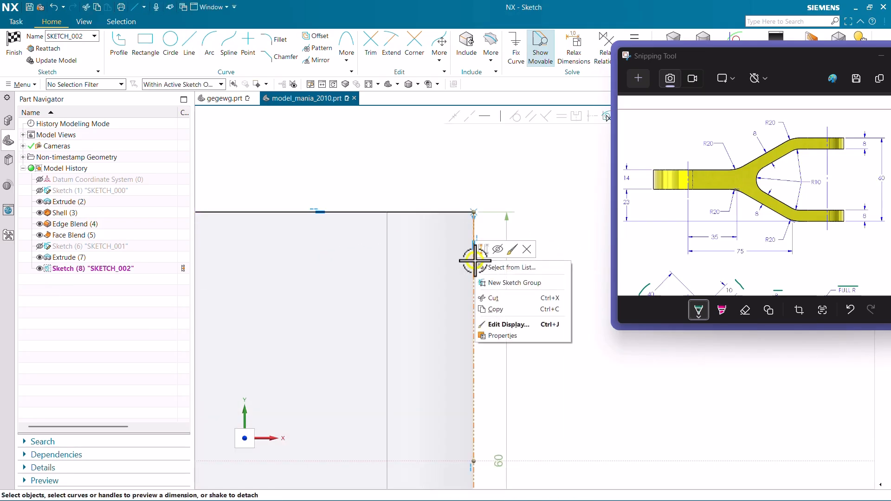
key("Escape")
key("Escape")
right_click(478, 258)
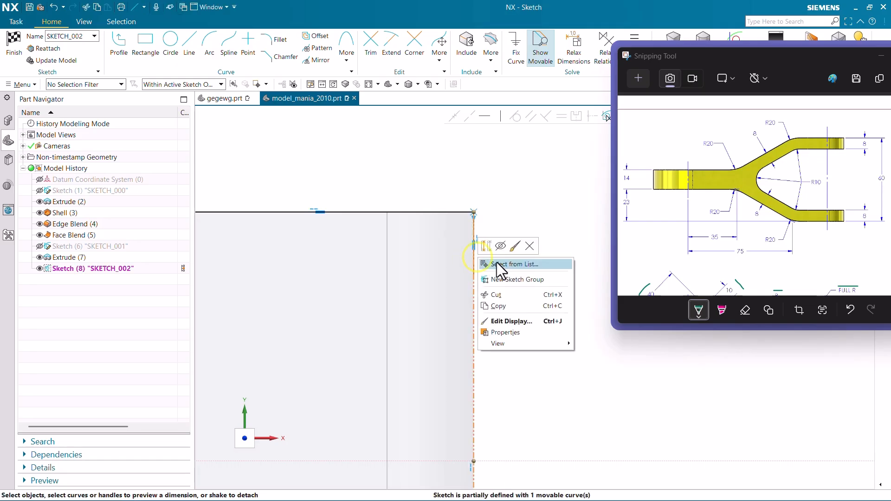
left_click(500, 265)
left_click(345, 145)
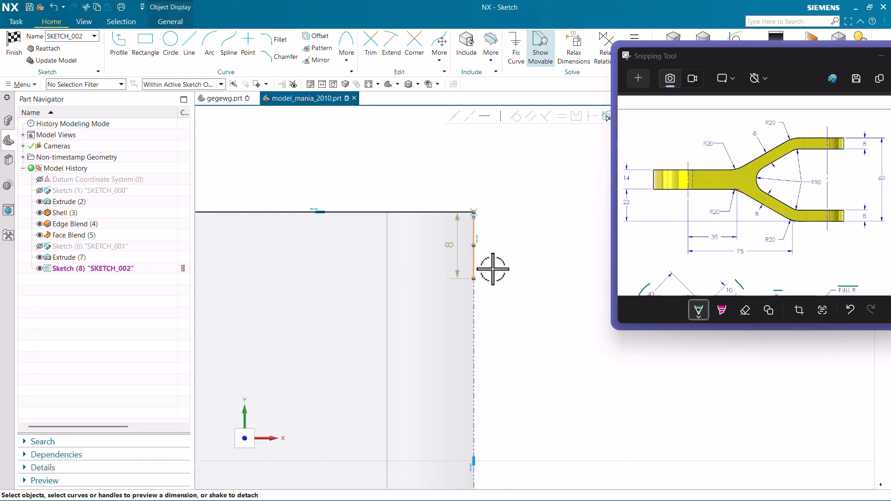
left_click(531, 255)
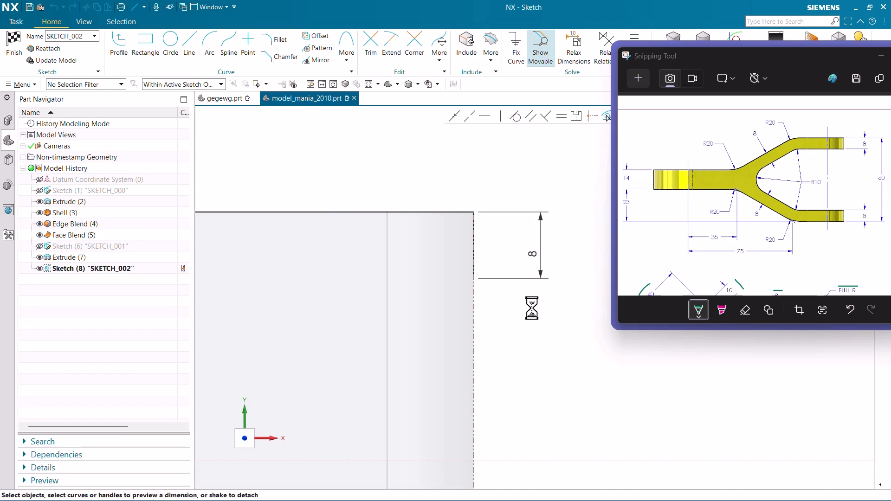
Draw a horizontal line about 32 mm long inward from the lower end of the short vertical line
scroll(538, 191, "down", 2)
scroll(551, 219, "down", 2)
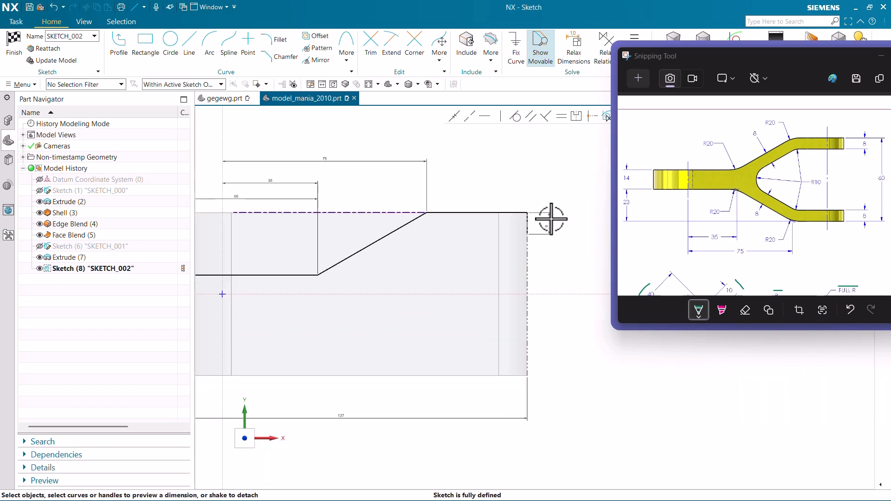
left_click(189, 47)
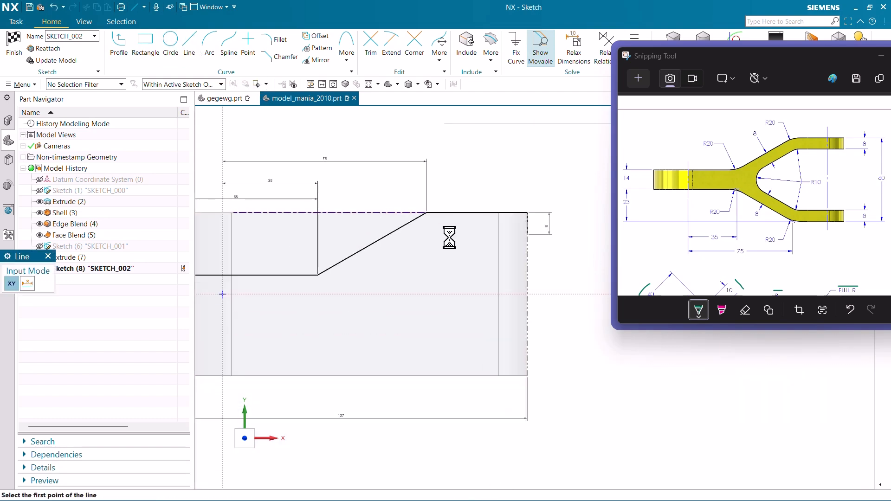
left_click(527, 234)
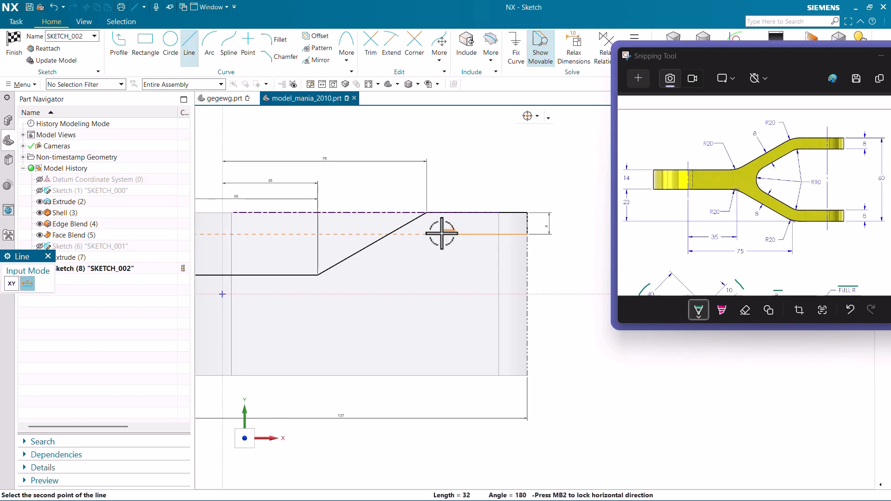
left_click(440, 234)
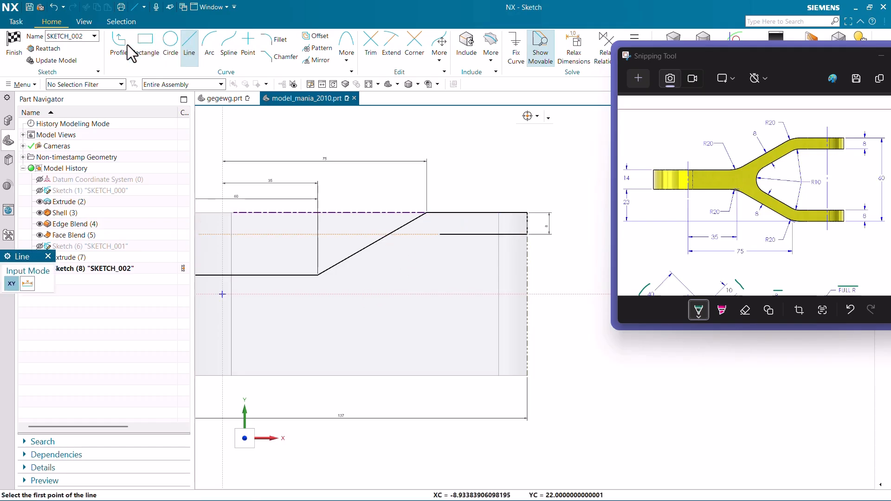
Draw a line about 48 mm long from the inner horizontal line's end, parallel to the outer slanted line and just past the horizontal axis
left_click(440, 234)
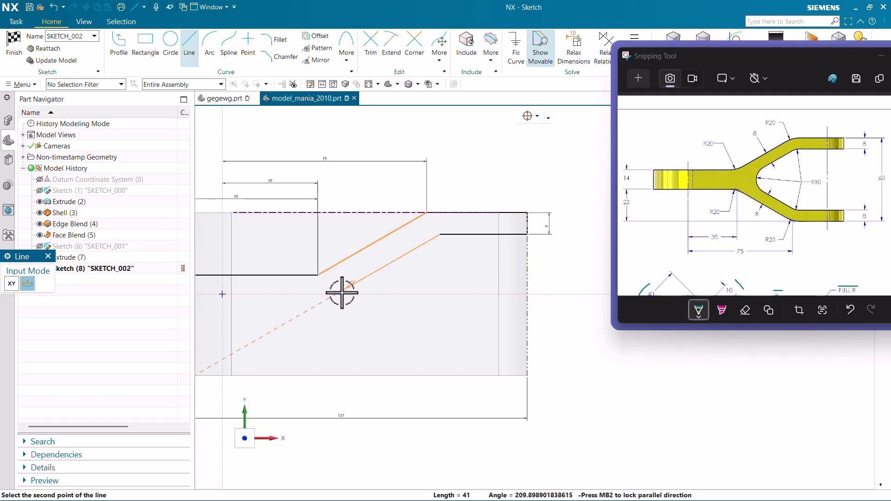
scroll(330, 297, "up", 5)
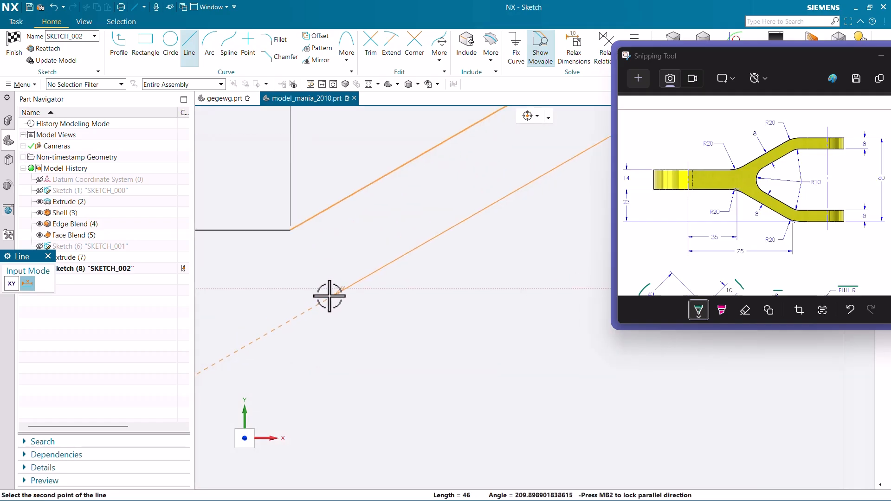
left_click(325, 303)
key("Escape")
scroll(358, 298, "down", 4)
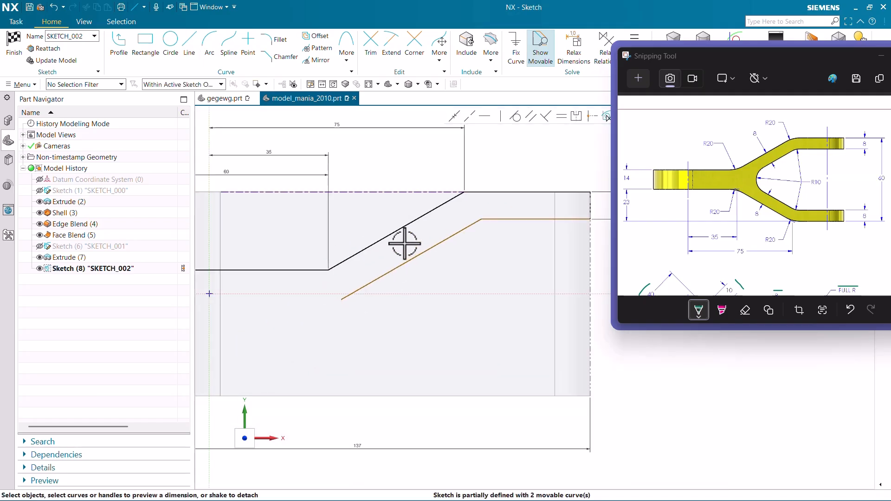
Make the fork's inner slanted line parallel to the outer slanted line
left_click(430, 247)
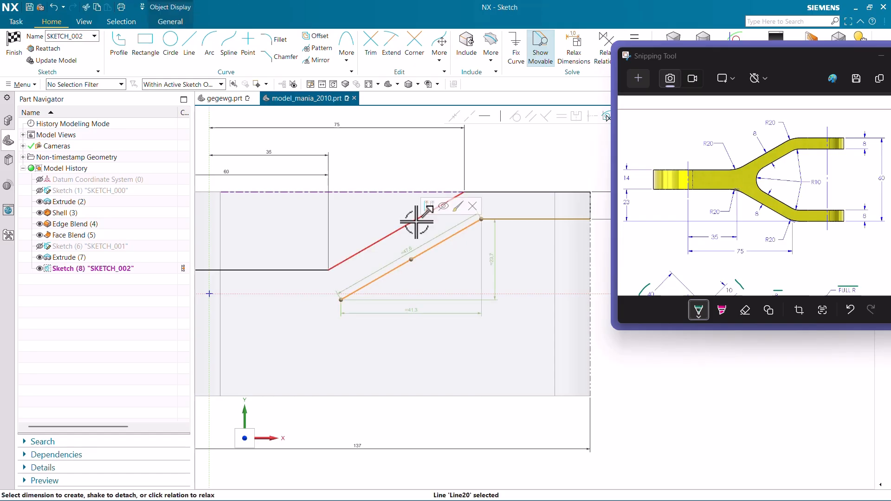
left_click(416, 222)
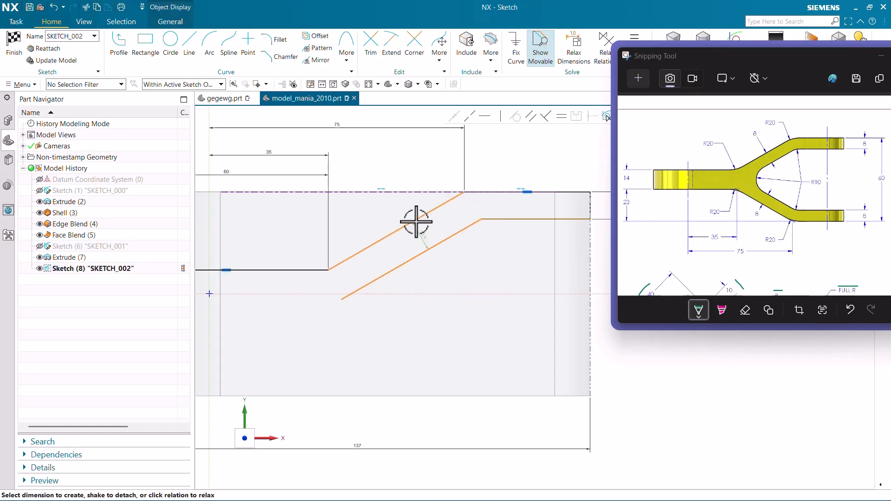
left_click(532, 117)
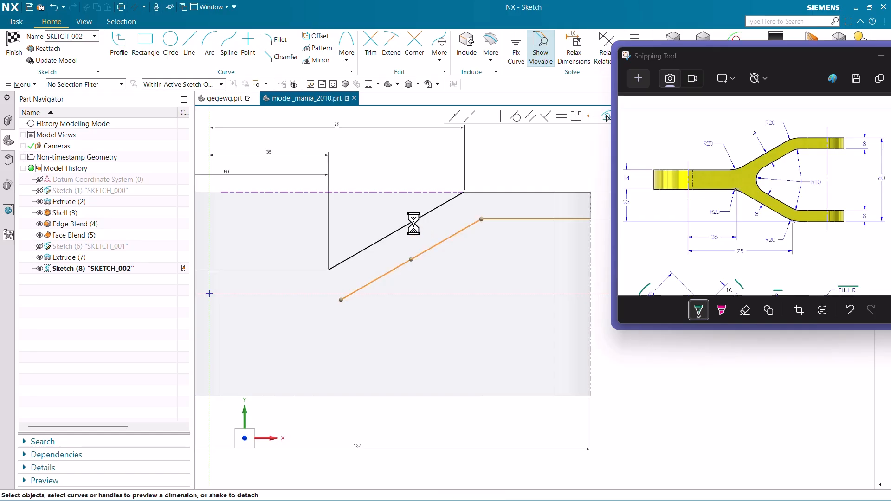
Dimension the perpendicular distance between the two slanted fork lines and set it to 8 mm
left_click(457, 199)
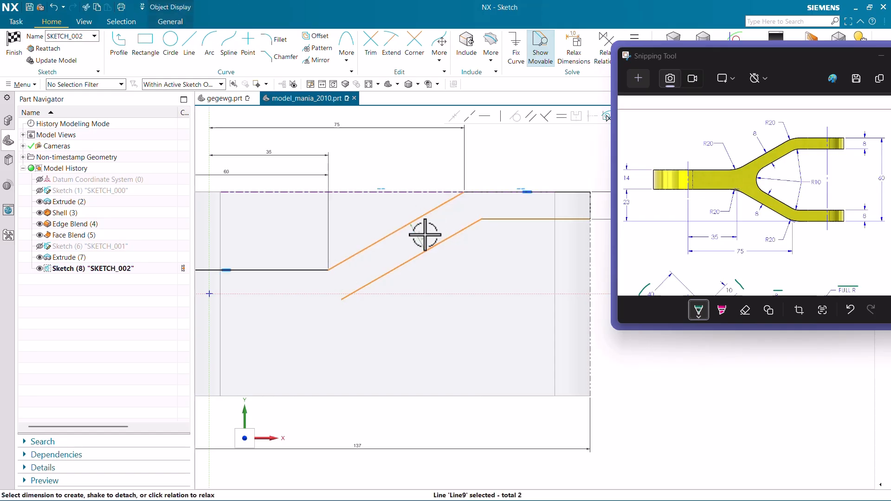
left_click_drag(426, 234, 392, 172)
left_click(391, 172)
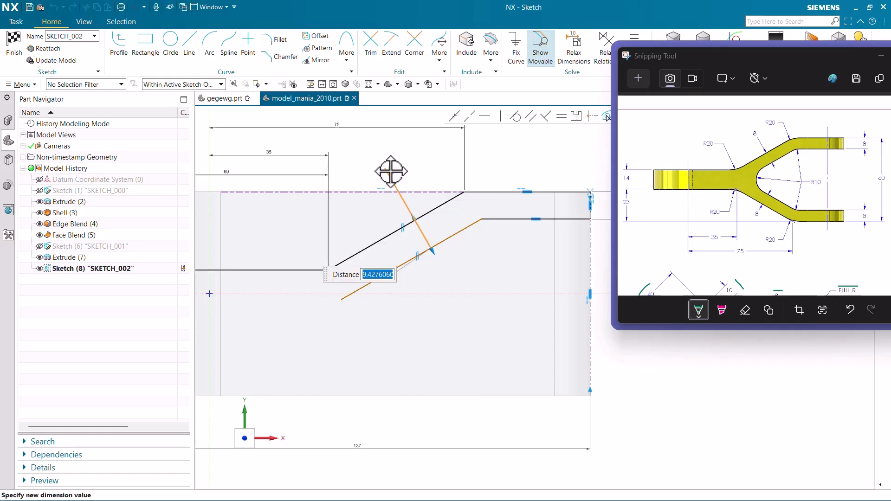
type("8")
key("Return")
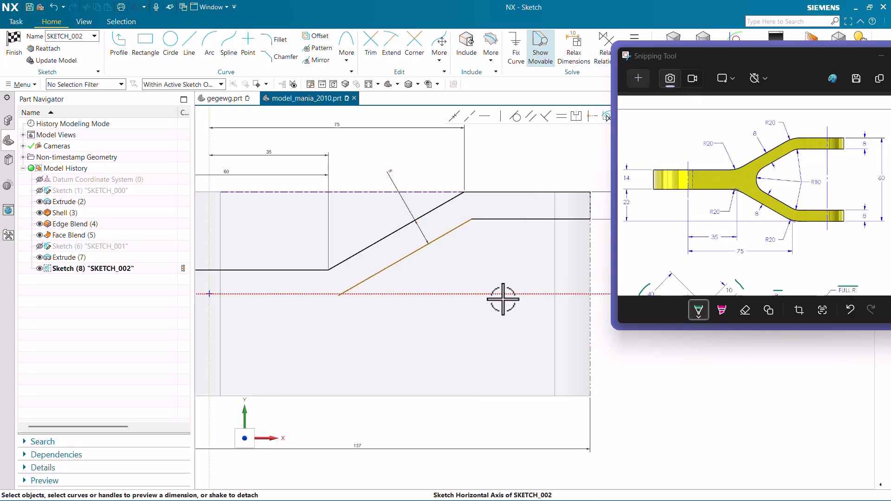
Trim the overshooting end of the inner slanted line using the sketch's horizontal axis as the boundary curve
scroll(489, 239, "down", 2)
scroll(551, 215, "up", 1)
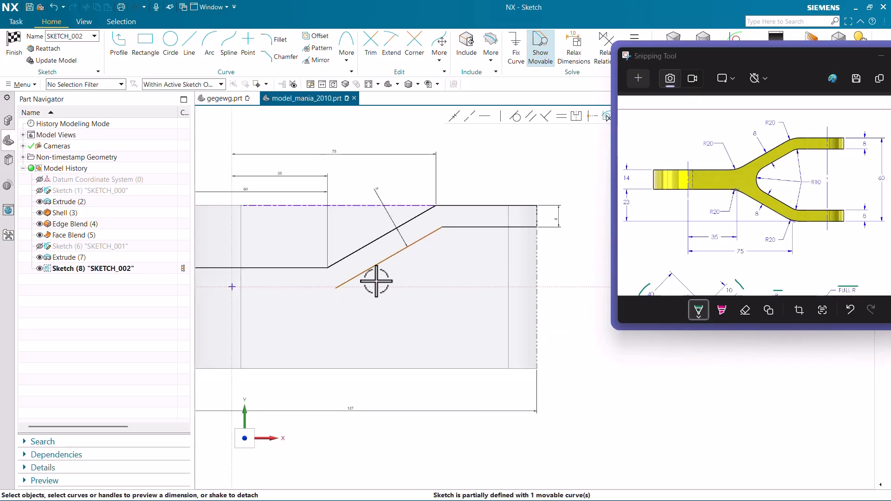
scroll(371, 278, "up", 1)
left_click(371, 46)
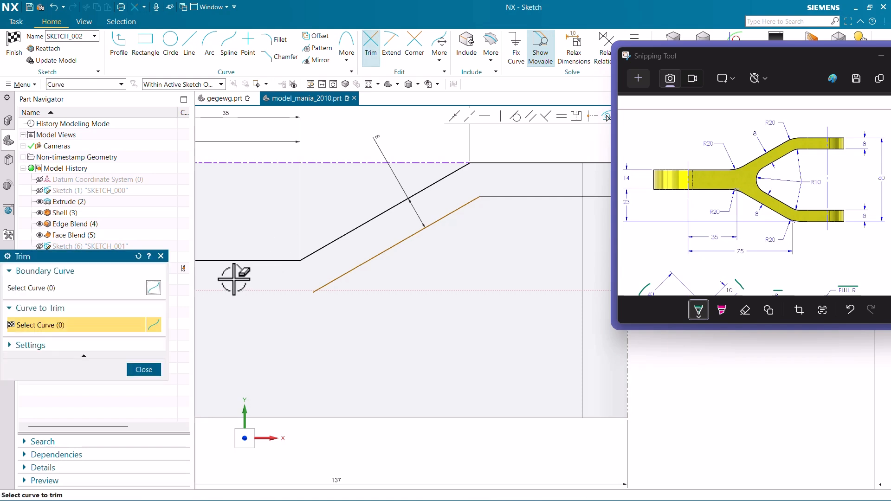
left_click(390, 291)
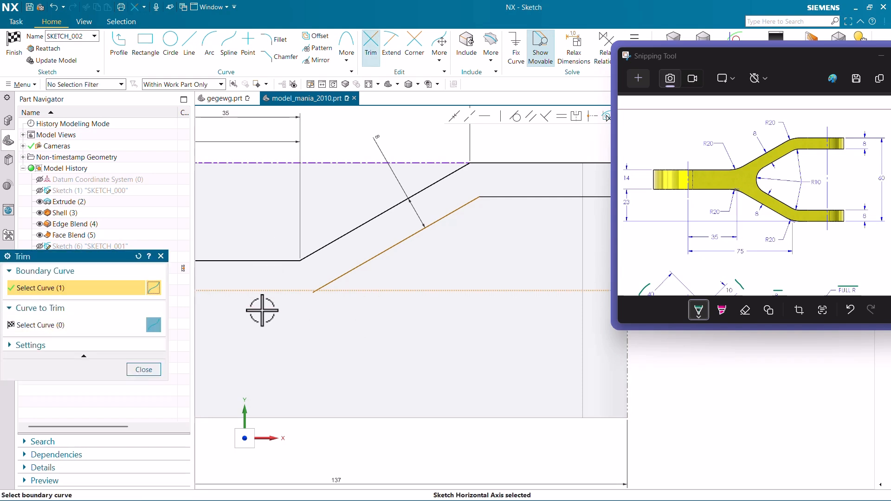
left_click(102, 325)
scroll(284, 305, "up", 3)
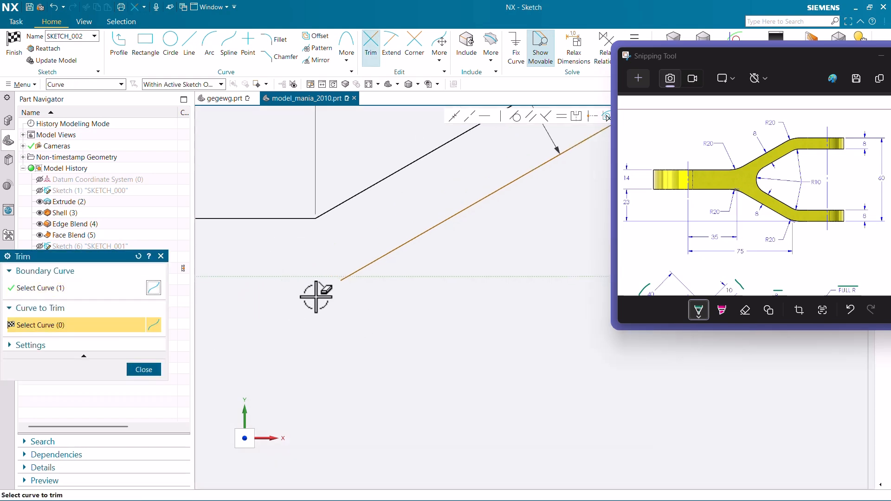
left_click(342, 281)
left_click(143, 369)
scroll(334, 277, "down", 5)
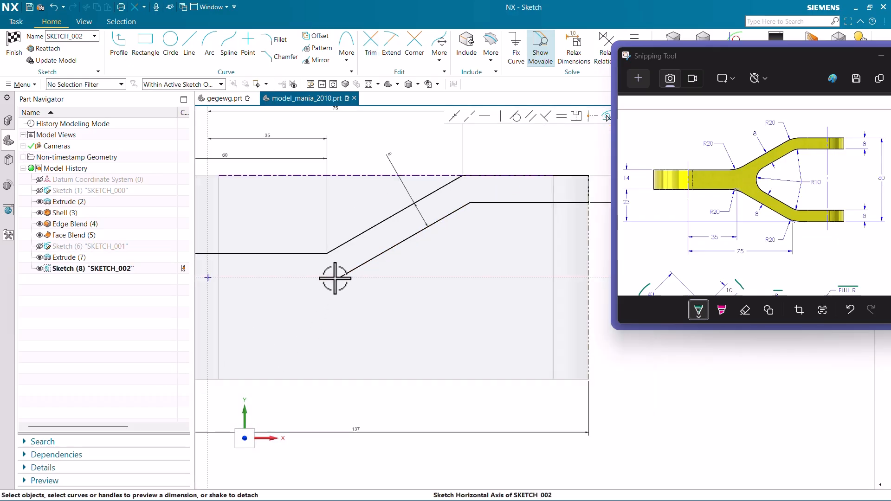
Start a Mirror Curve operation and select the three connected outer lines of the upper fork profile with the Connected Curves rule
scroll(327, 280, "up", 1)
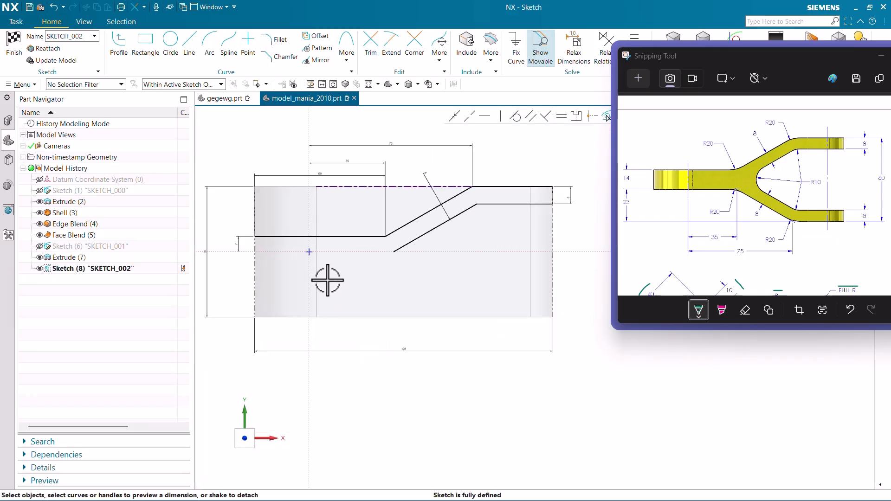
left_click(317, 61)
left_click(506, 117)
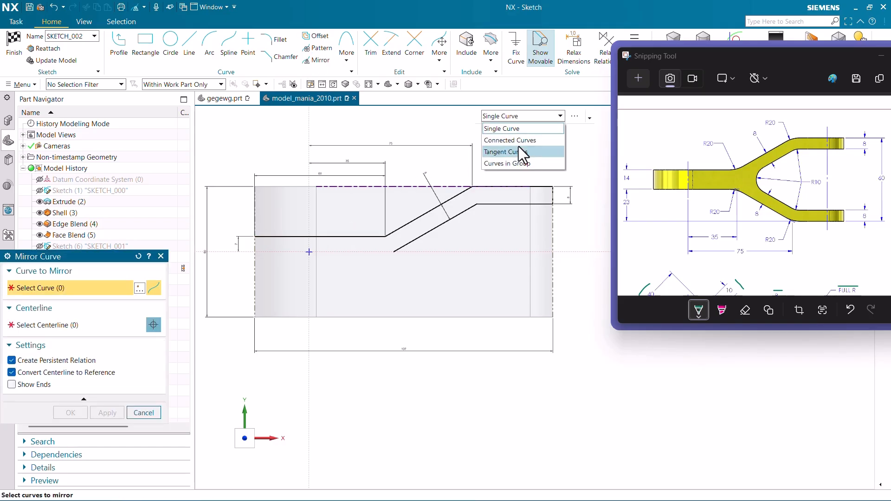
left_click(510, 140)
left_click(350, 237)
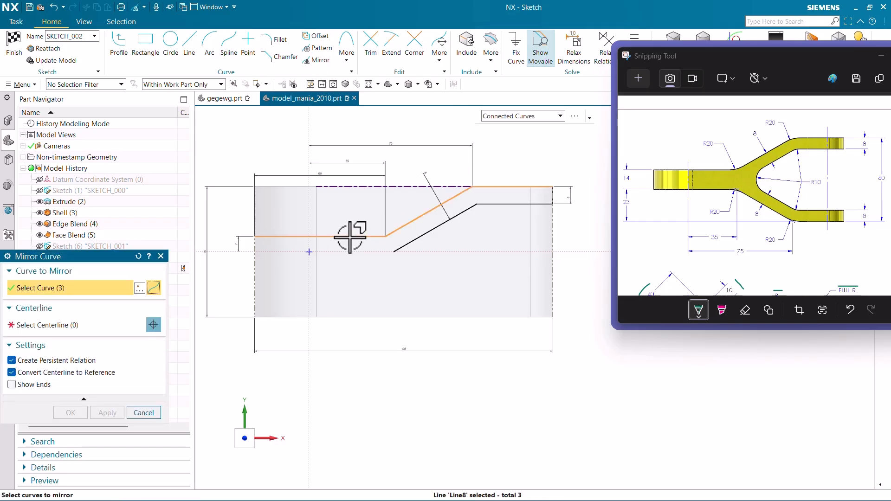
left_click(460, 214)
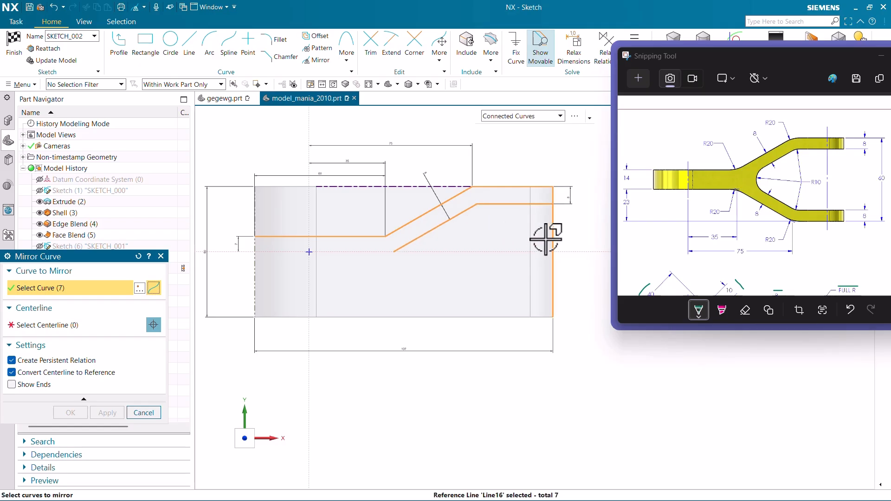
left_click(552, 216, "shift")
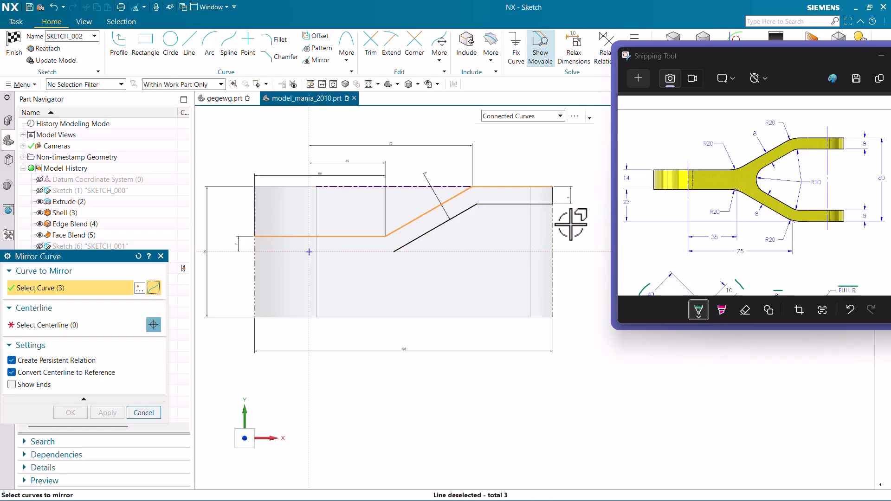
Add the inner slanted, inner horizontal and short vertical end lines as single curves, and mirror the selection about the sketch's horizontal axis
left_click(507, 119)
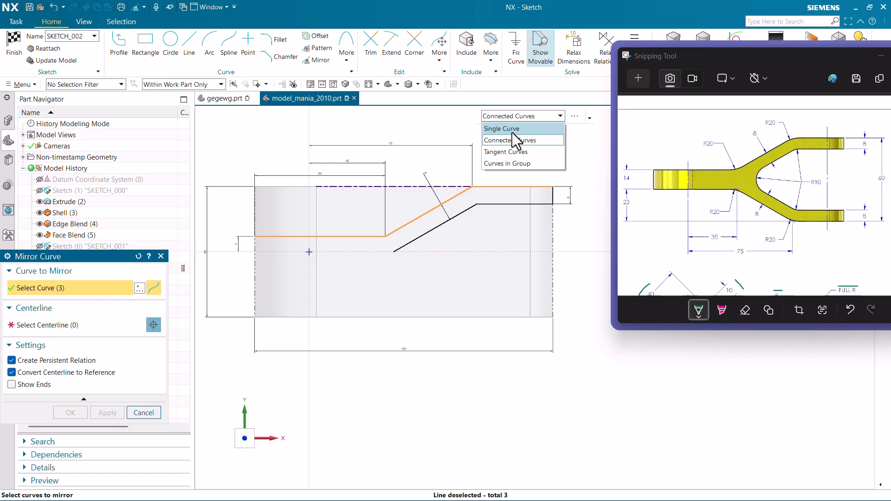
left_click(513, 130)
left_click(445, 221)
left_click(505, 204)
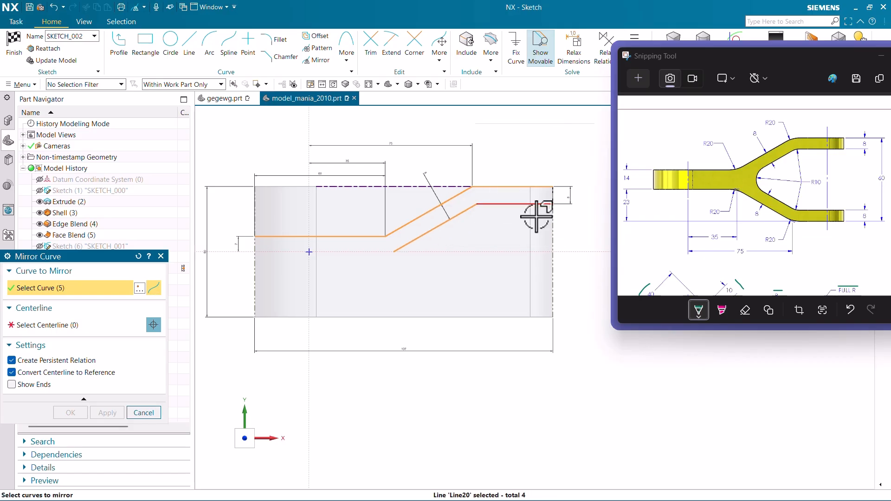
scroll(566, 195, "up", 3)
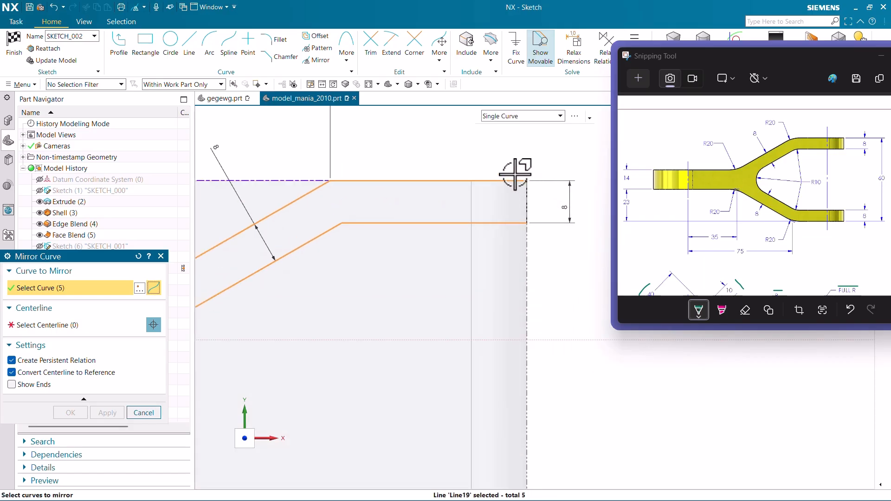
left_click(529, 219)
scroll(500, 172, "down", 1)
scroll(500, 172, "down", 4)
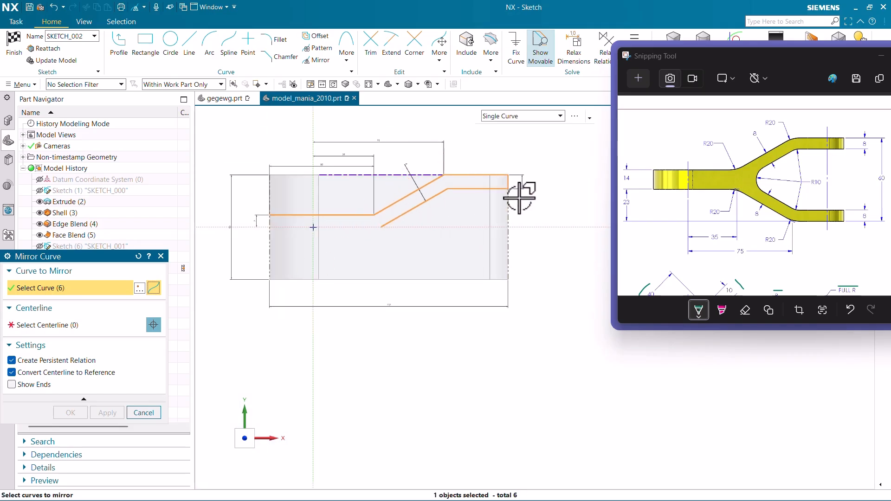
left_click(98, 323)
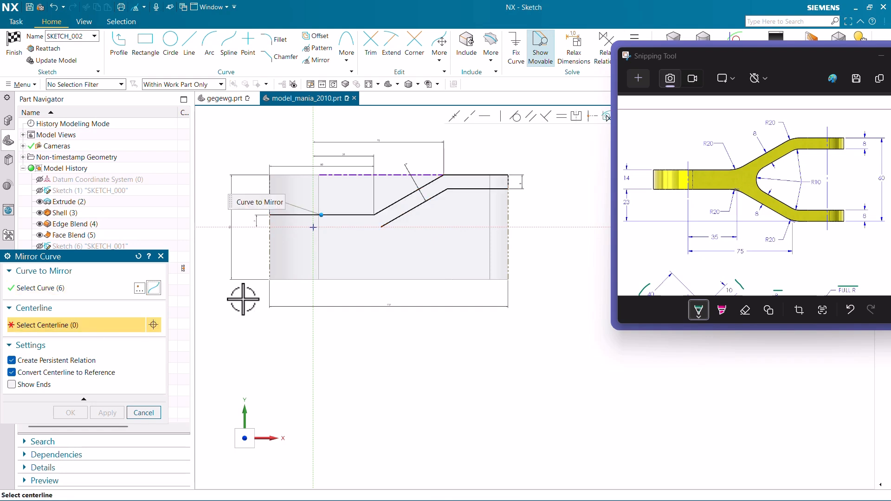
left_click(422, 228)
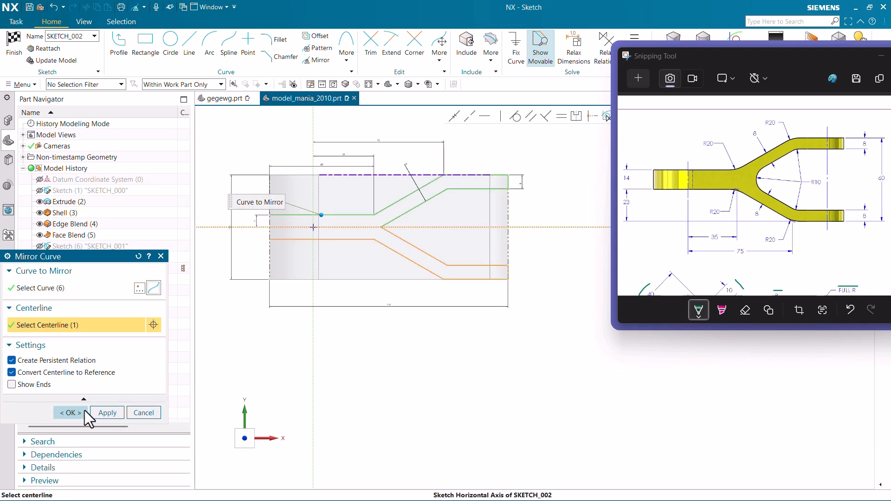
left_click(84, 410)
Close the profile's stem end with a 14 mm vertical line between the free ends of the two horizontal lines
scroll(272, 218, "up", 3)
left_click(194, 55)
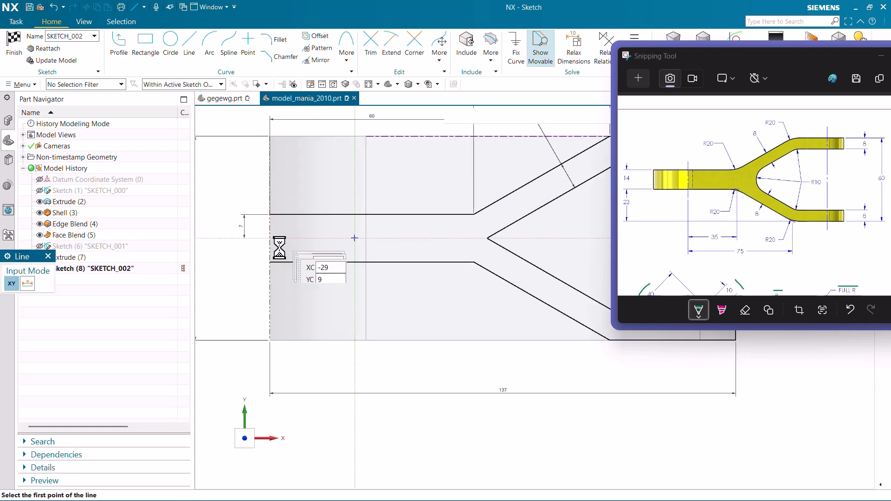
left_click(270, 262)
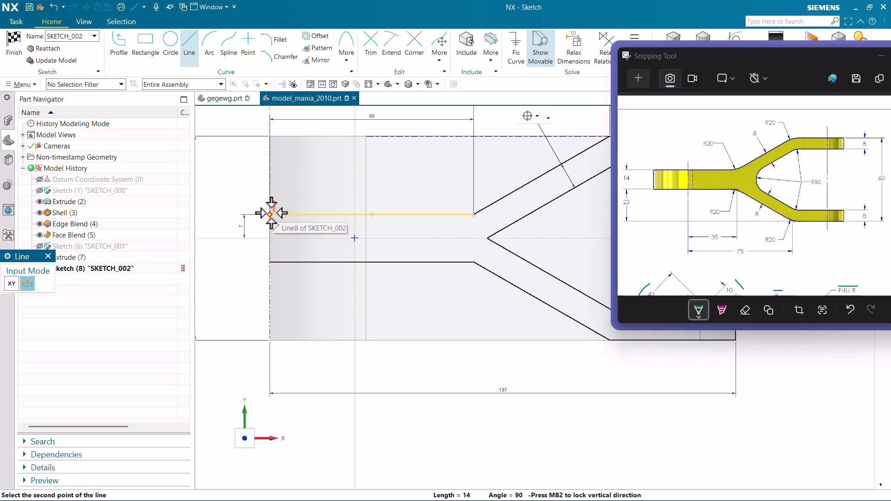
left_click(270, 214)
key("Escape")
scroll(340, 315, "down", 3)
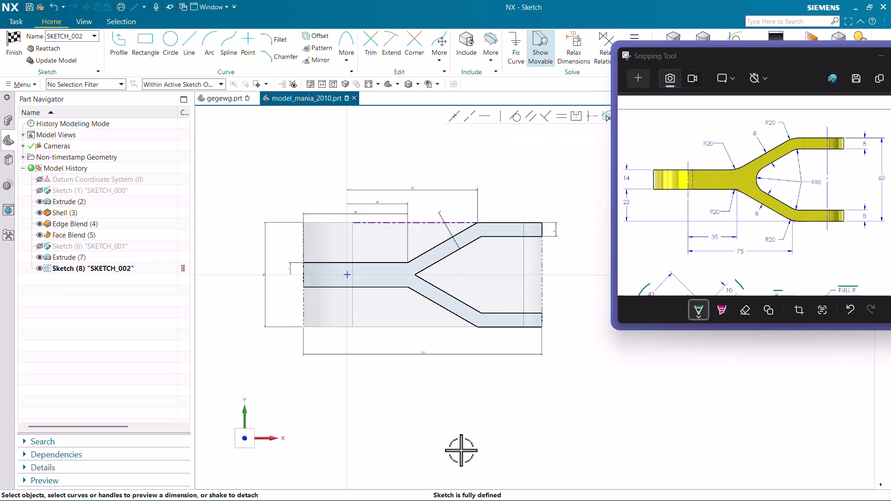
Finish the sketch and extrude the forked profile with a symmetric distance of 50 mm as a separate body, with Boolean set to None
left_click(15, 46)
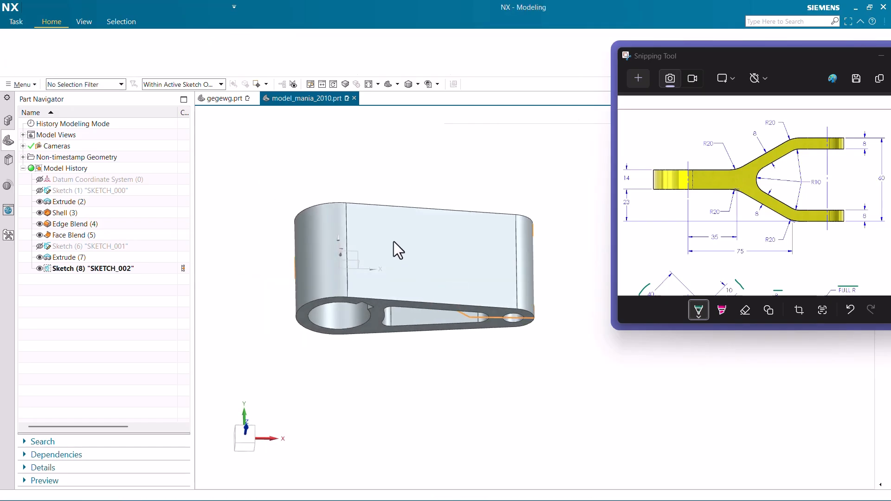
left_click(71, 44)
scroll(780, 231, "down", 2)
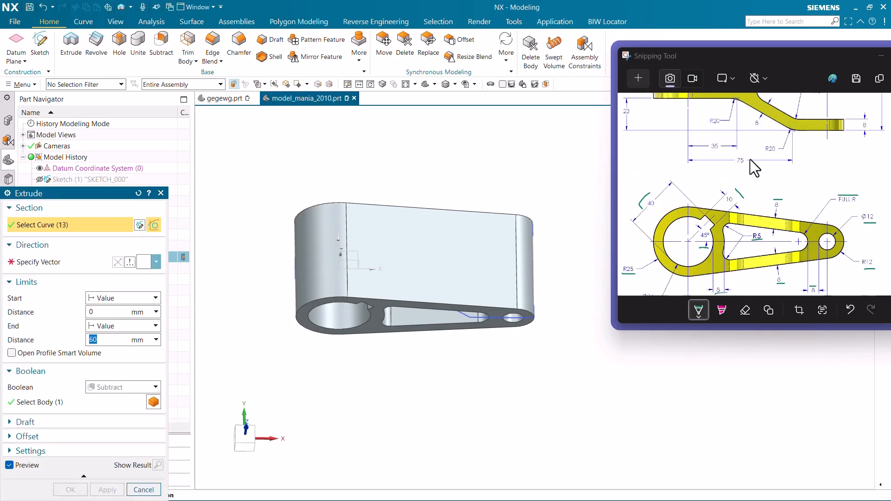
scroll(750, 160, "down", 2)
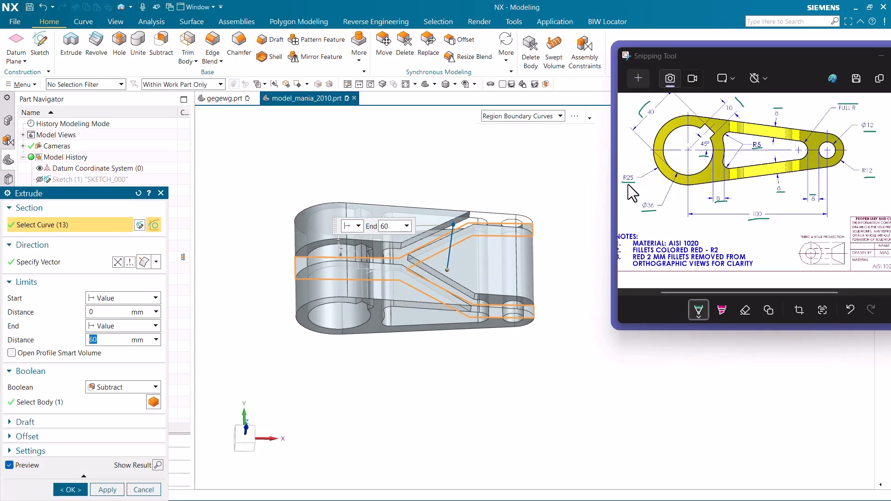
left_click(116, 299)
left_click(119, 319)
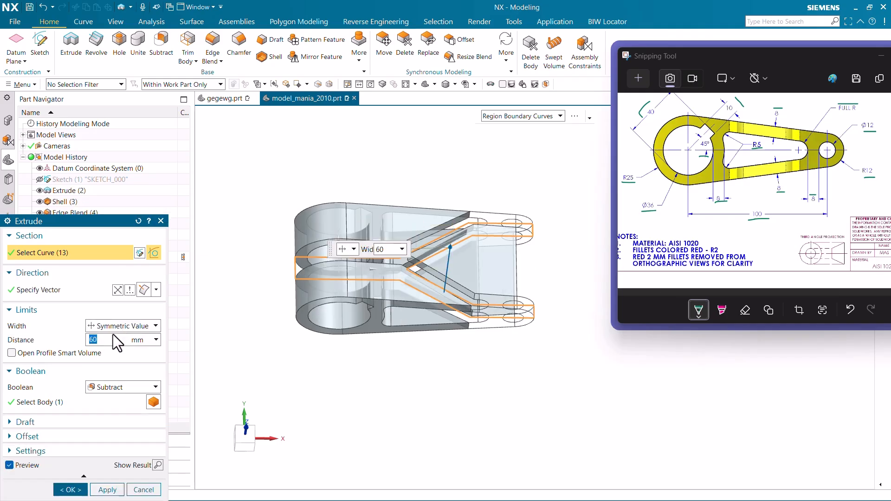
left_click(113, 334)
type("50")
key("Return")
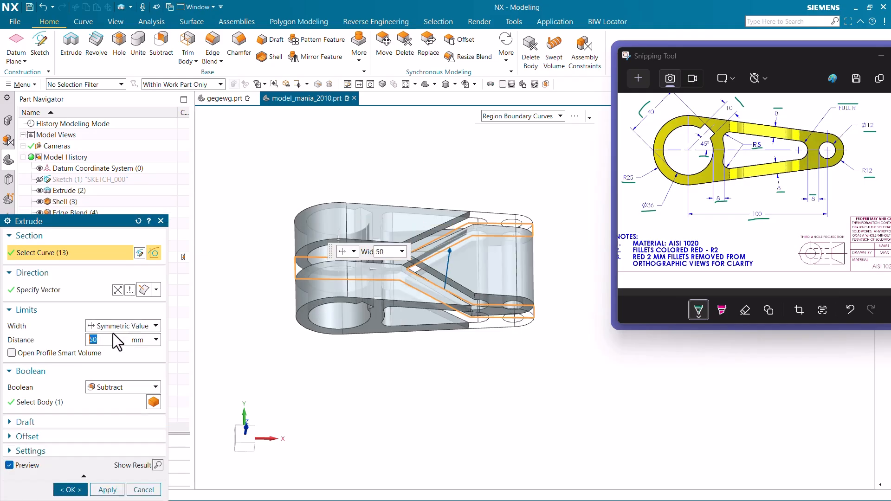
left_click(112, 388)
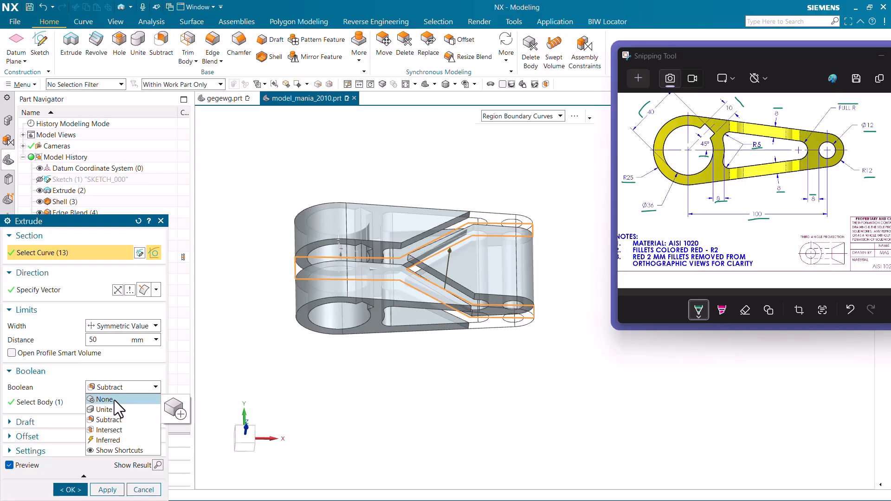
left_click(122, 401)
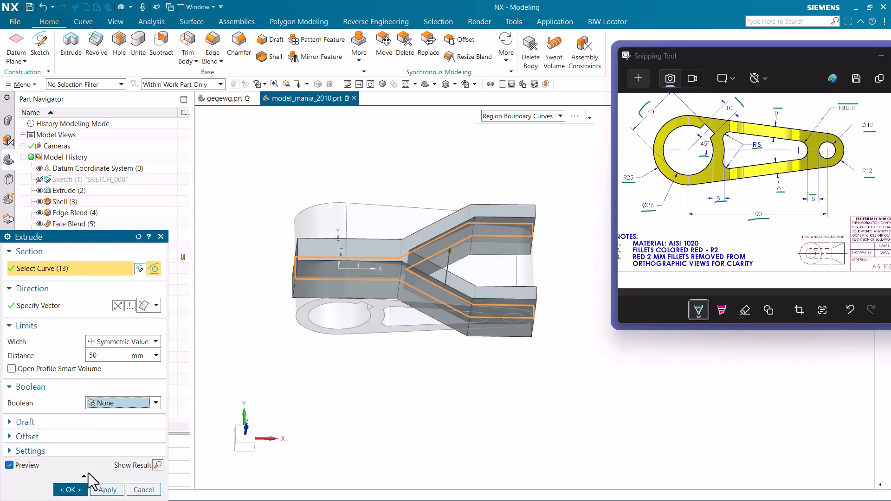
left_click(76, 489)
Intersect the two solids, using the forked extrusion as the target body and the swing arm body as the tool
middle_click_drag(358, 362, 371, 290)
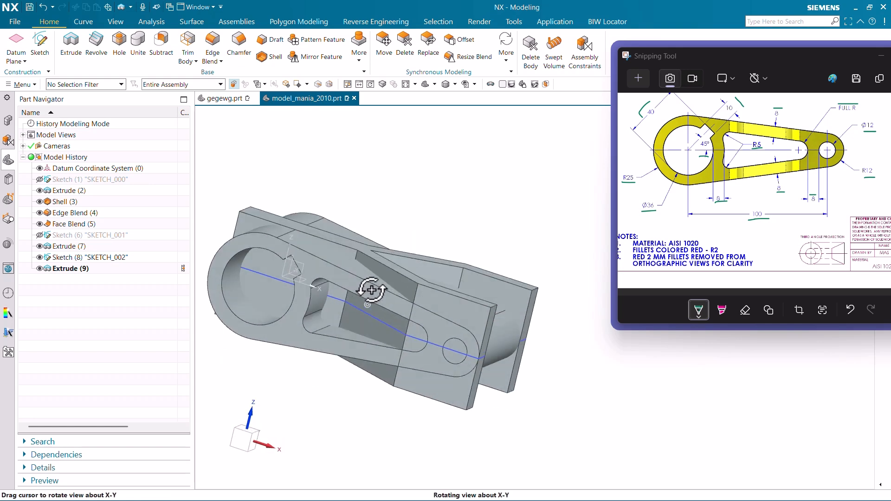
left_click(547, 85)
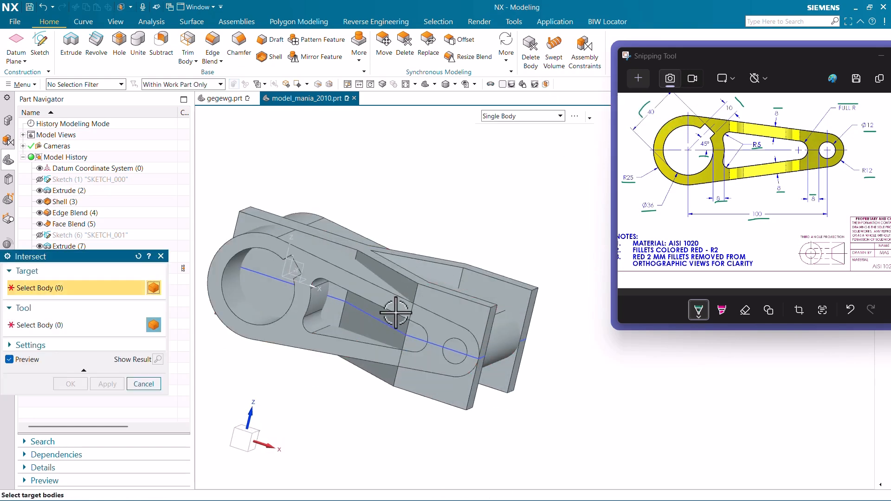
left_click(378, 254)
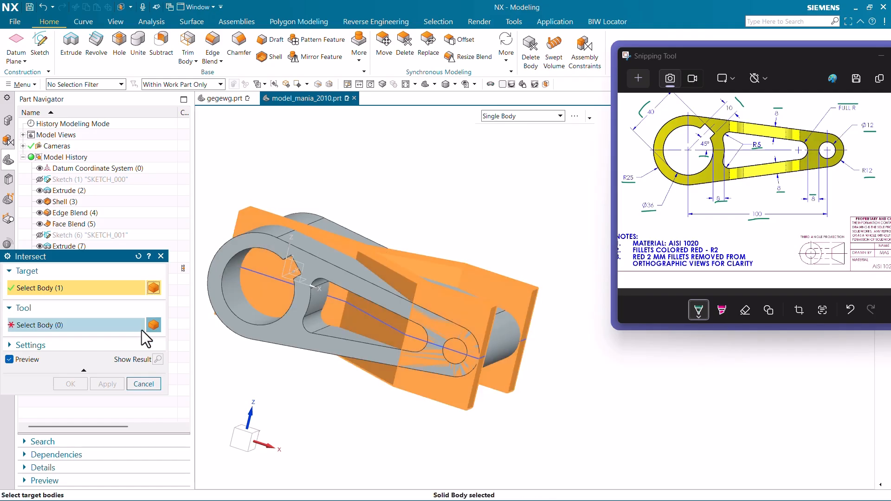
left_click(114, 326)
left_click(307, 291)
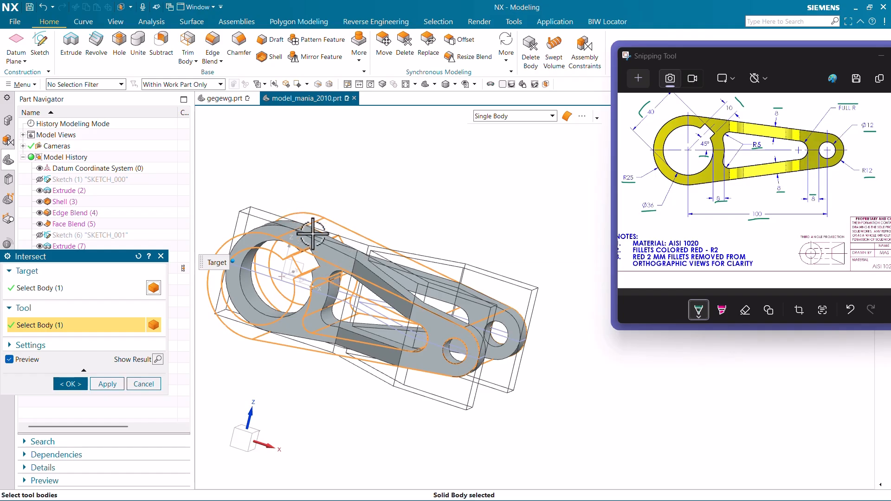
left_click(68, 384)
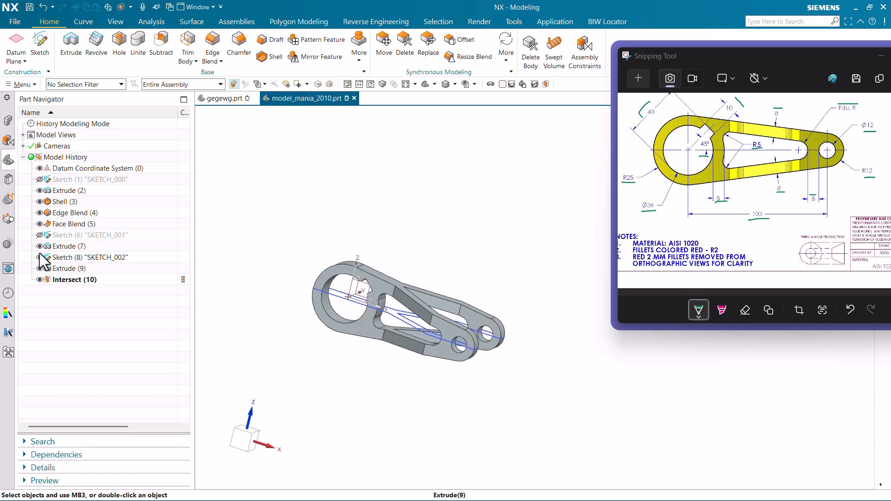
Hide the fork profile sketch and mark the modelled fork dimensions on the drawing, including 14, 23, 35 and 75
scroll(374, 338, "up", 3)
middle_click_drag(375, 338, 349, 354)
middle_click_drag(356, 365, 353, 365)
scroll(724, 228, "down", 5)
scroll(754, 173, "down", 1)
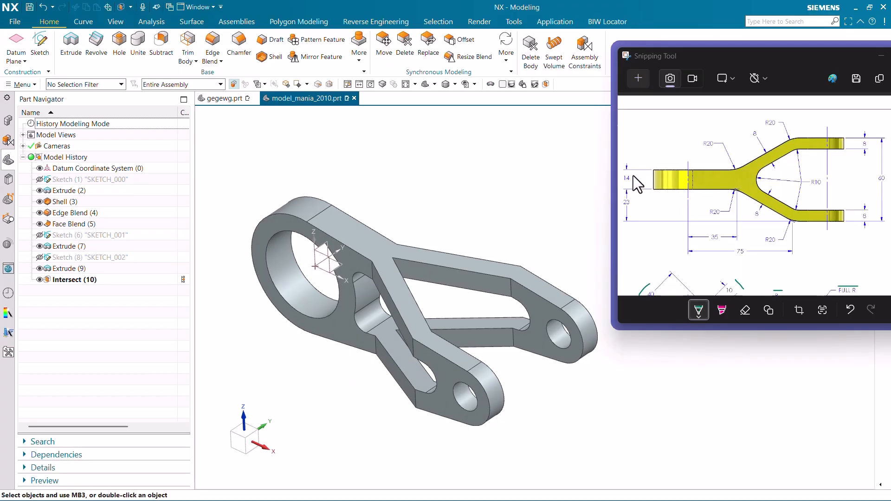
left_click_drag(635, 175, 643, 175)
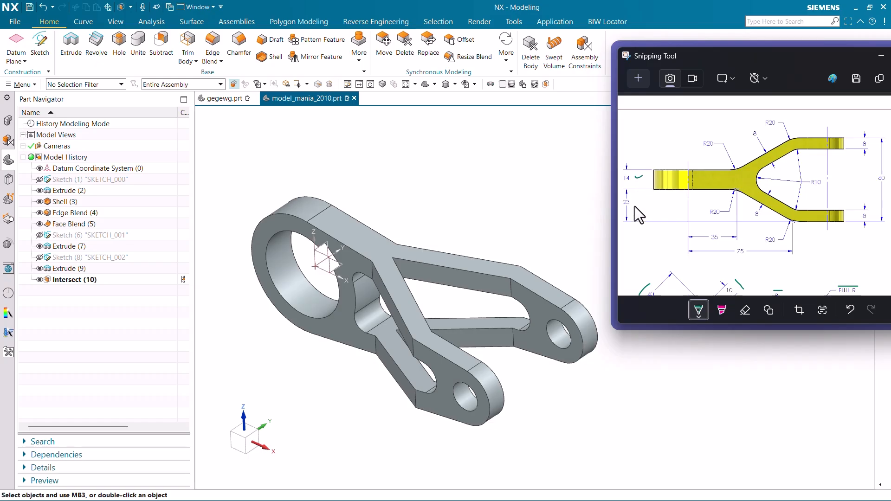
left_click_drag(635, 205, 653, 205)
left_click_drag(714, 244, 733, 242)
Start an Edge Blend with a 10 mm radius and select the two inner edges where the fork prongs meet
left_click(212, 45)
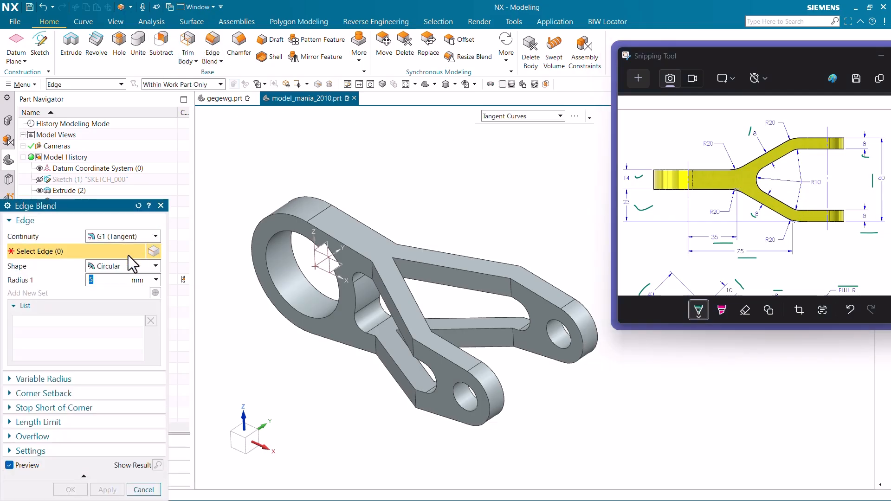
type("10")
key("Return")
middle_click_drag(424, 253, 364, 251)
left_click(369, 258)
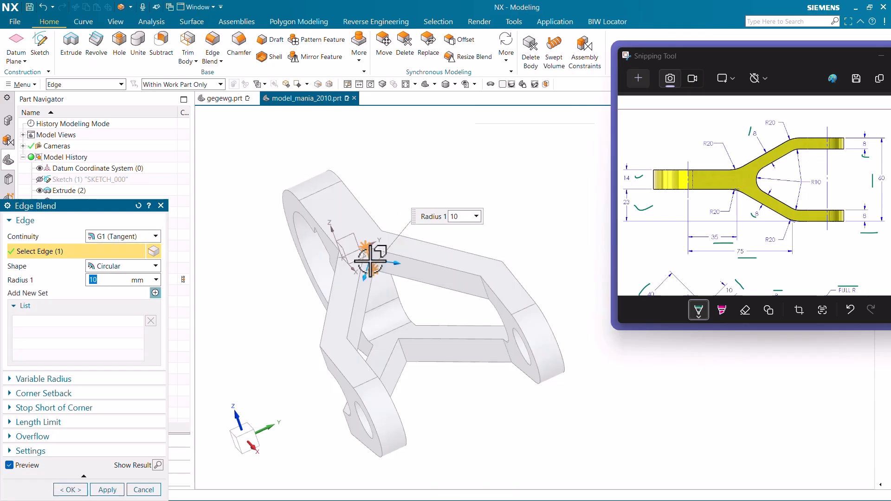
left_click(406, 349)
middle_click_drag(494, 357, 524, 348)
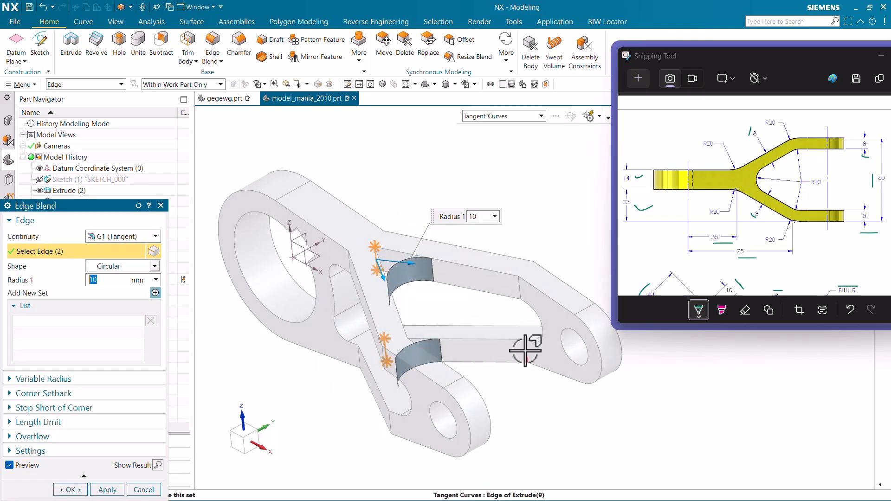
Add the four inner bend edges of both prongs to the 10 mm edge blend and apply it
left_click(523, 349)
left_click(521, 283)
left_click(409, 349)
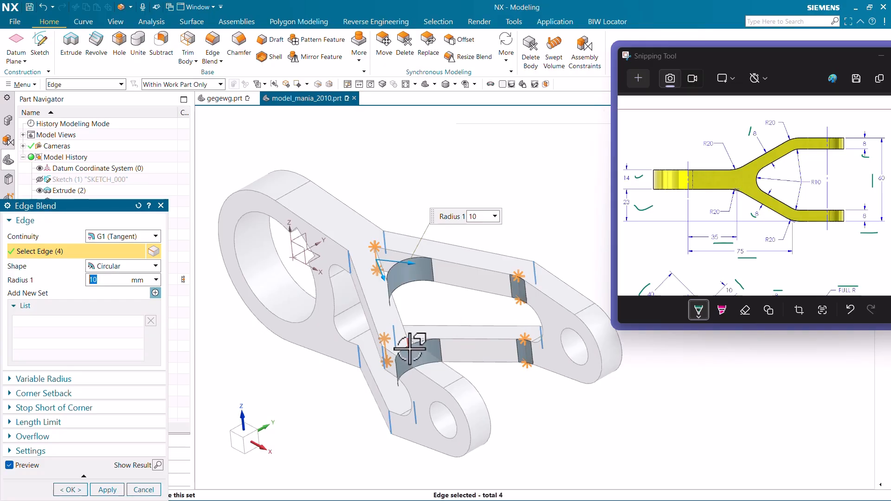
left_click(412, 419)
middle_click_drag(411, 422, 390, 434)
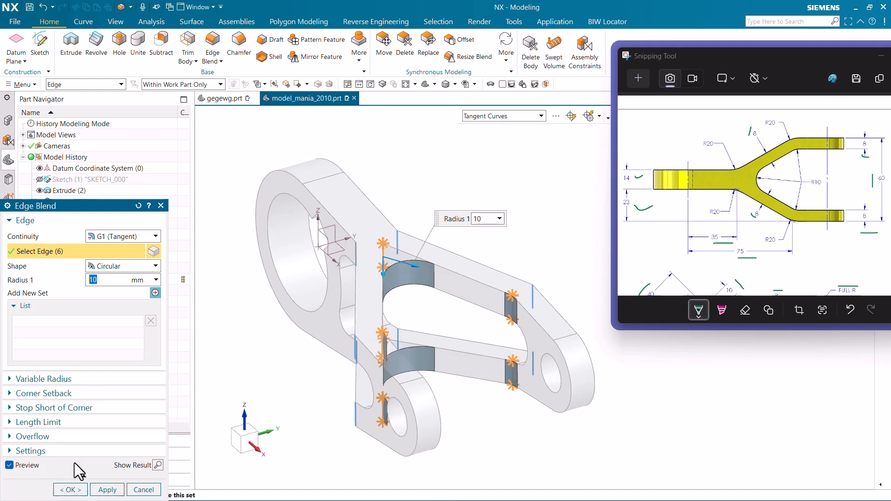
left_click(93, 492)
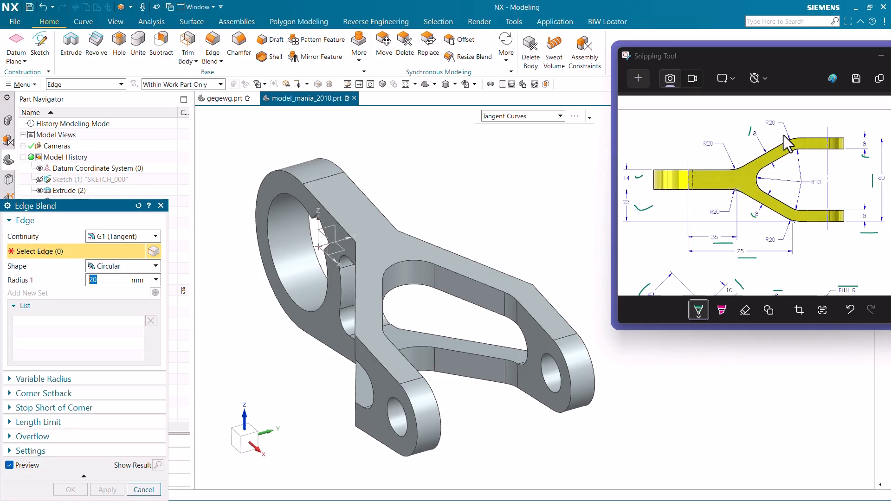
Apply a 20 mm edge blend to the fork's eight outer bend edges, selecting them with the Single Curve rule
middle_click_drag(371, 261, 387, 274)
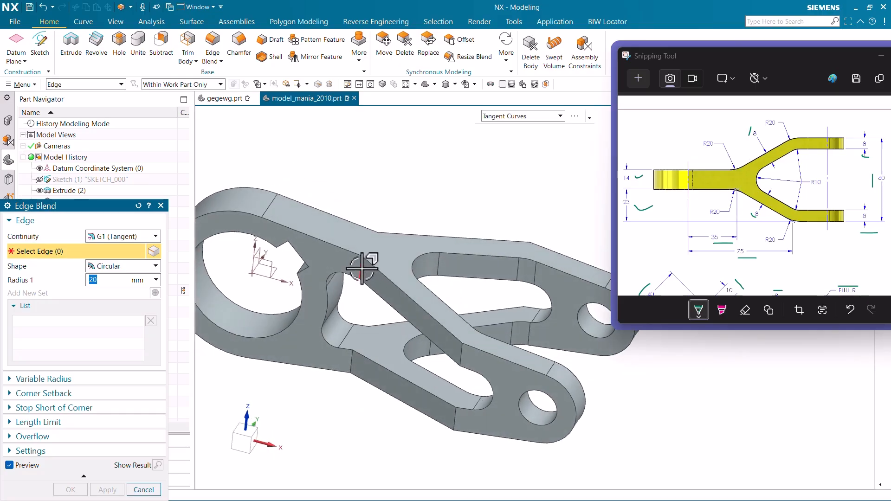
left_click(498, 117)
left_click(499, 126)
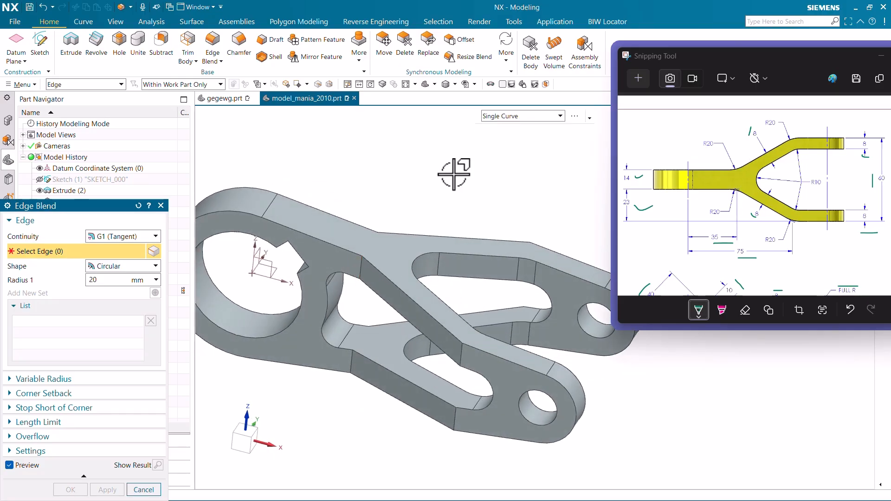
left_click(364, 263)
left_click(355, 369)
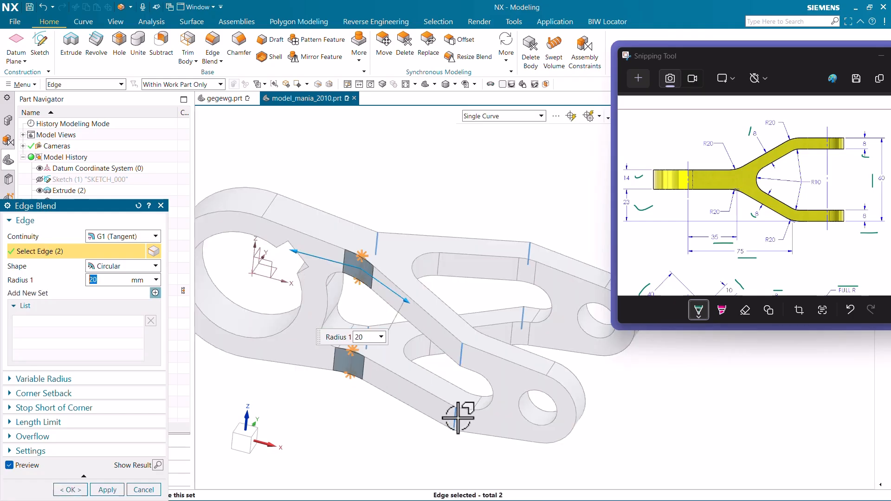
left_click(571, 116)
middle_click_drag(404, 302, 384, 310)
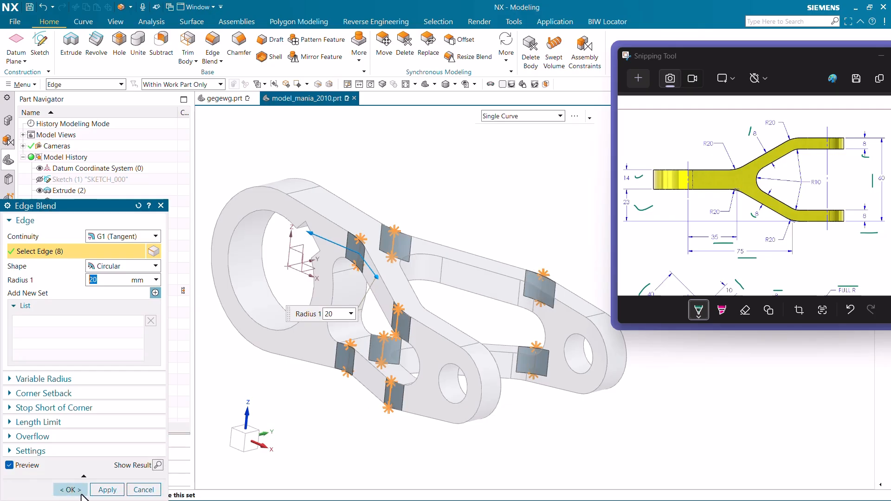
left_click(104, 490)
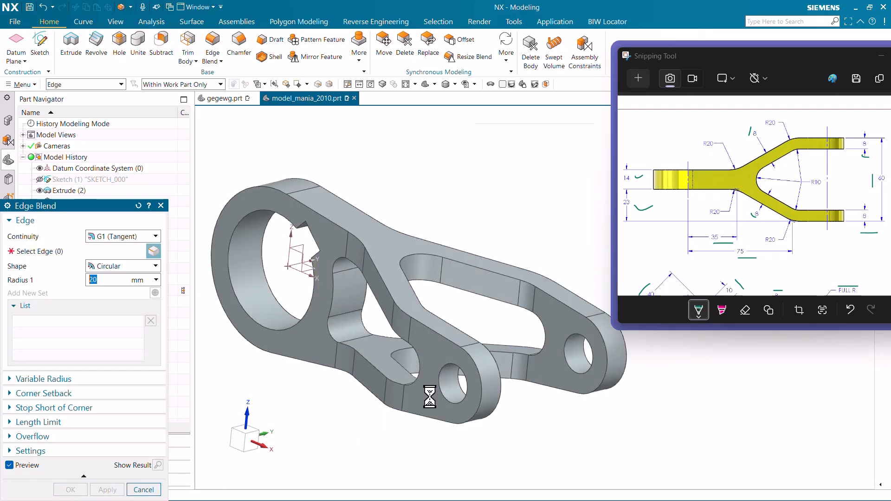
Mark the R20 and R10 radius callouts of the fork view on the drawing
middle_click_drag(428, 392, 408, 405)
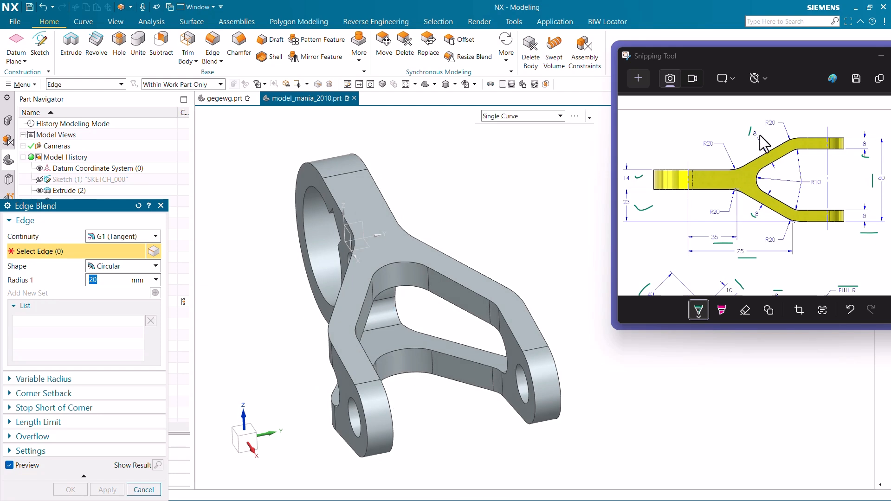
left_click(718, 135)
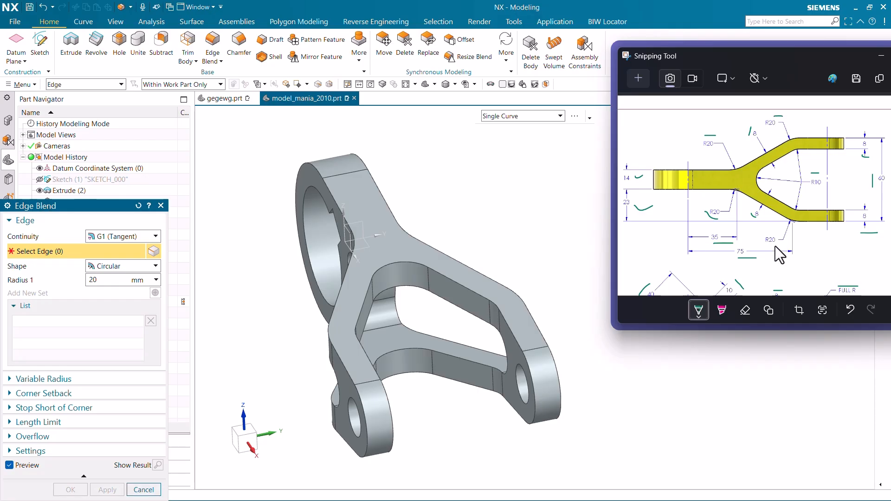
middle_click_drag(328, 308, 371, 331)
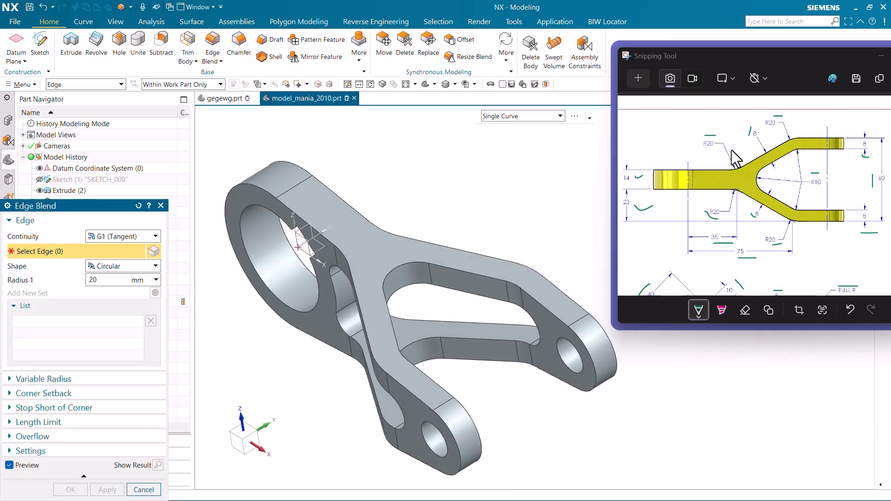
Examine the drawing's orthographic and shaded views to identify which edges carry the red R2 fillets
scroll(724, 148, "down", 3)
scroll(711, 173, "down", 3)
scroll(707, 173, "up", 6)
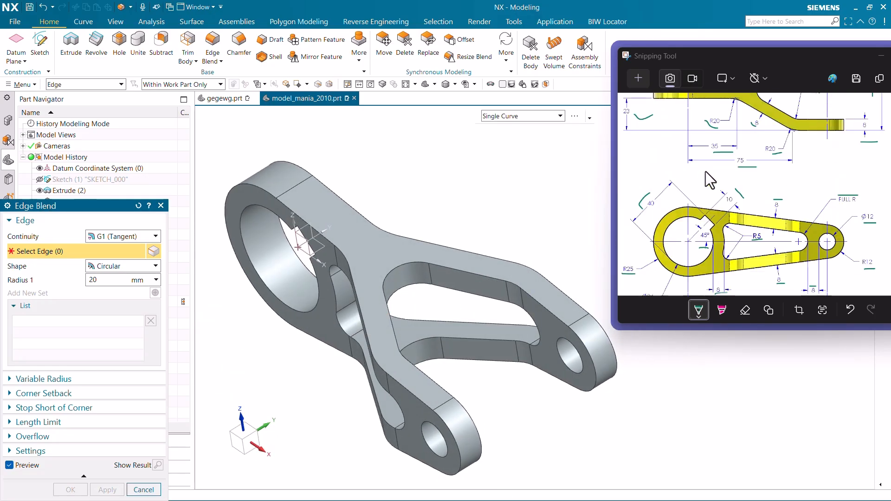
scroll(707, 181, "down", 2)
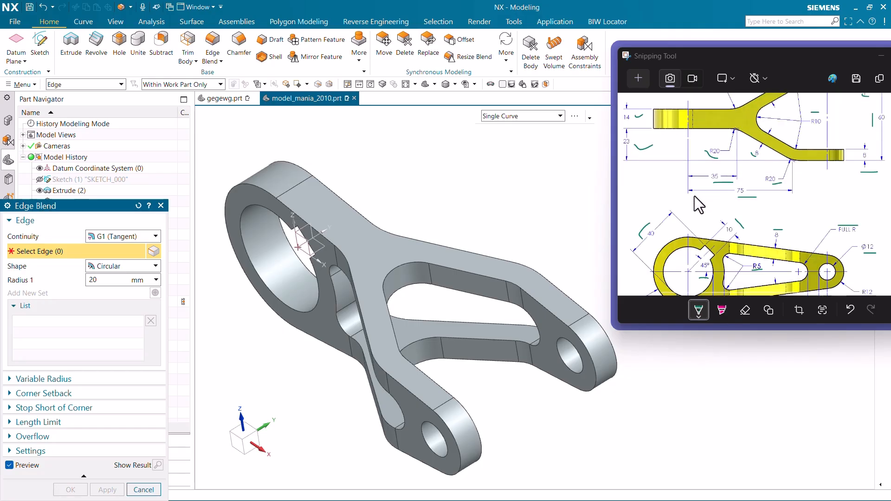
scroll(697, 200, "down", 3)
scroll(692, 197, "up", 4)
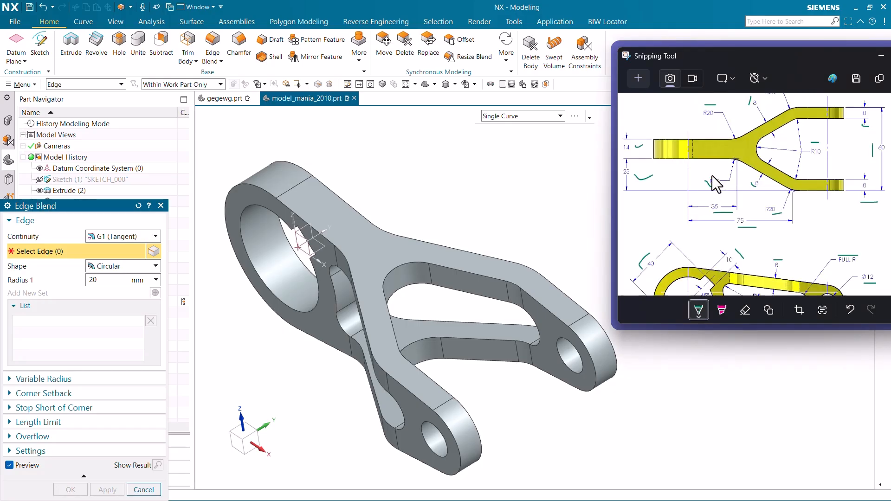
scroll(718, 176, "down", 2)
scroll(725, 165, "down", 5, "ctrl")
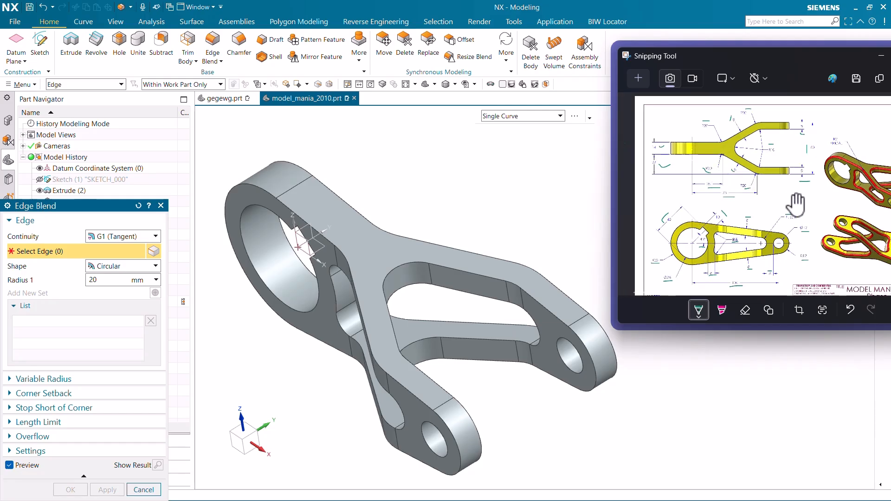
scroll(869, 211, "up", 3, "ctrl")
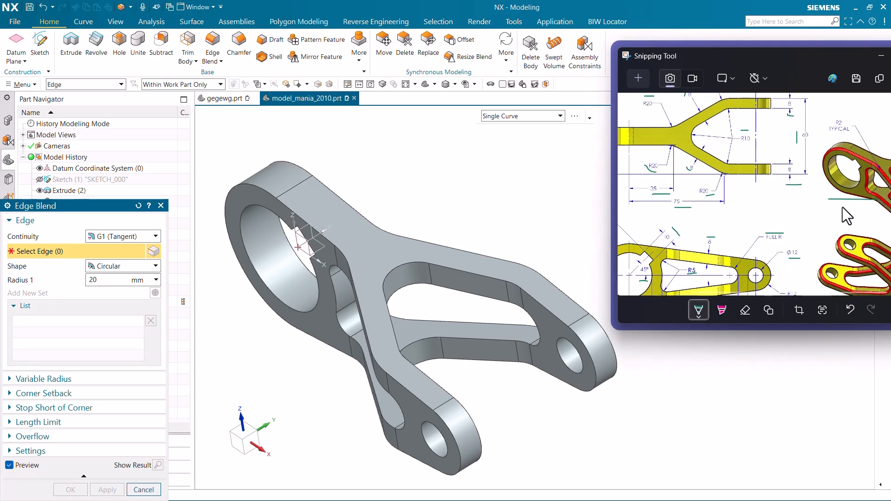
scroll(727, 169, "down", 4, "ctrl")
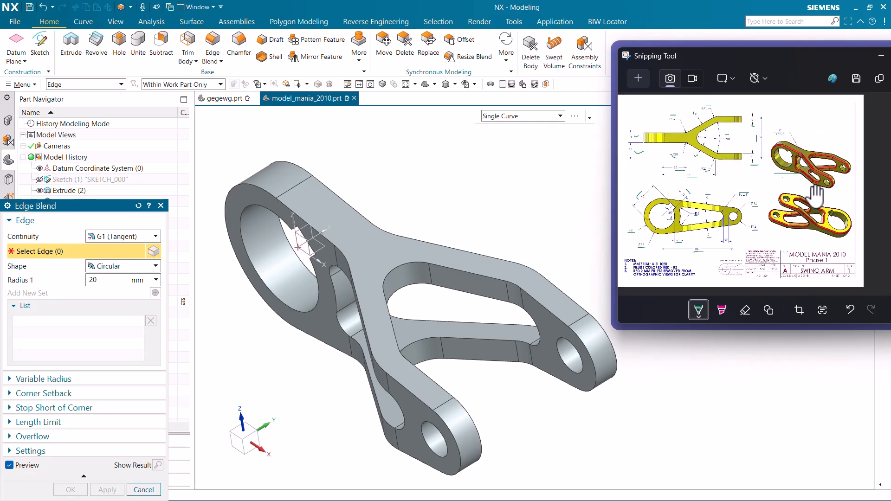
scroll(858, 241, "up", 3, "ctrl")
scroll(858, 240, "up", 2, "ctrl")
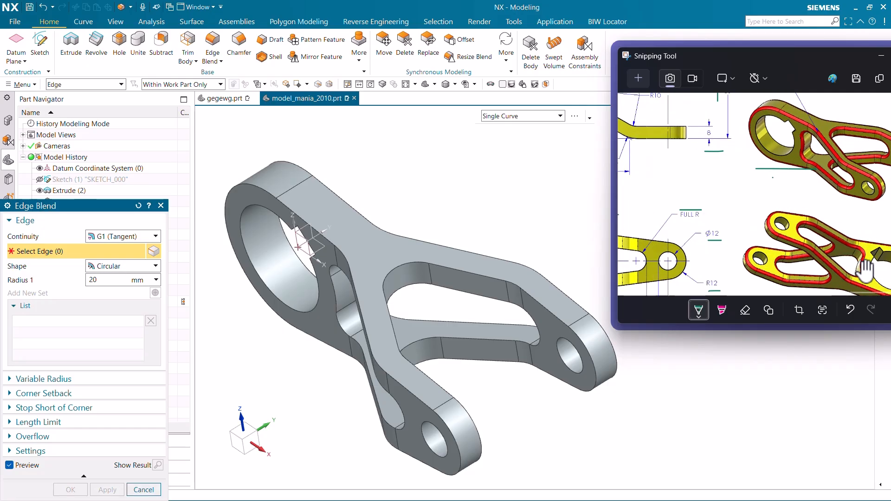
Apply a 2 mm edge blend to the arm's outer contours and window edges on all side faces, selecting them with the Tangent Curves rule
left_click(115, 281)
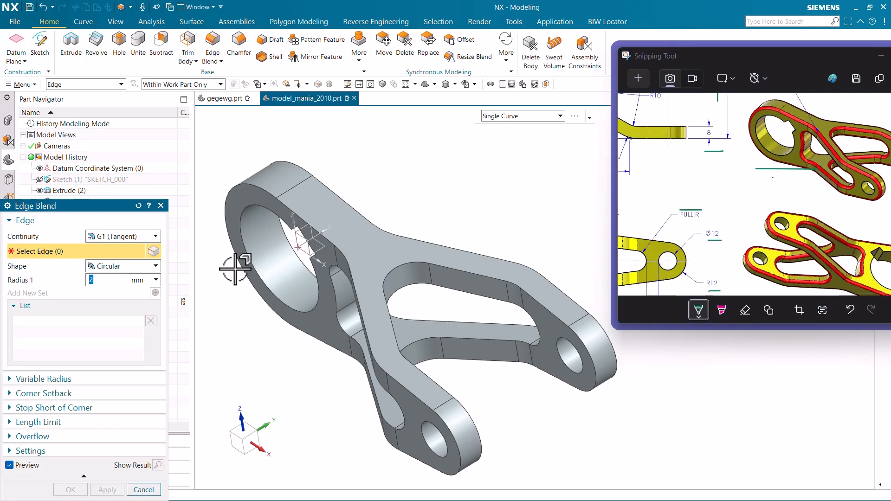
left_click(509, 121)
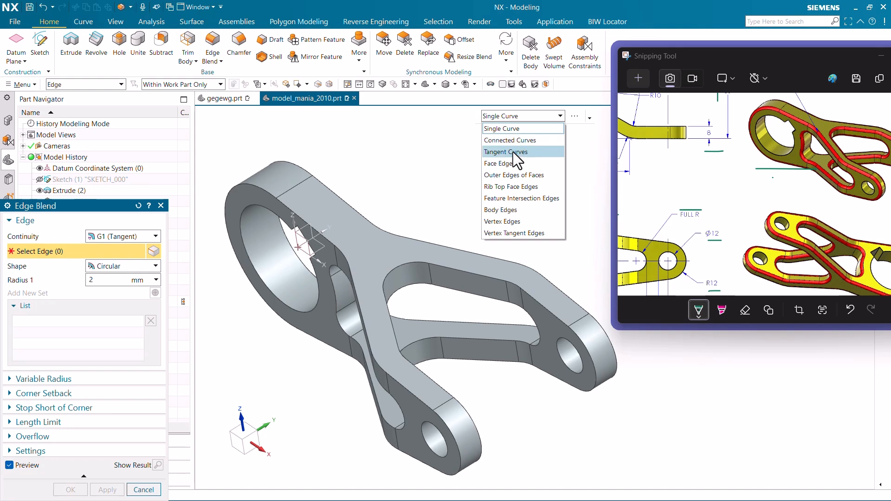
left_click(513, 151)
left_click(344, 255)
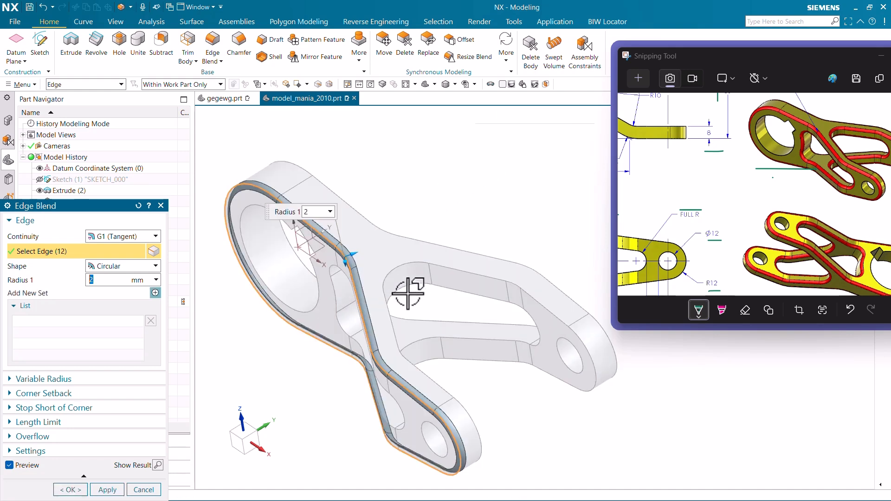
left_click(403, 266)
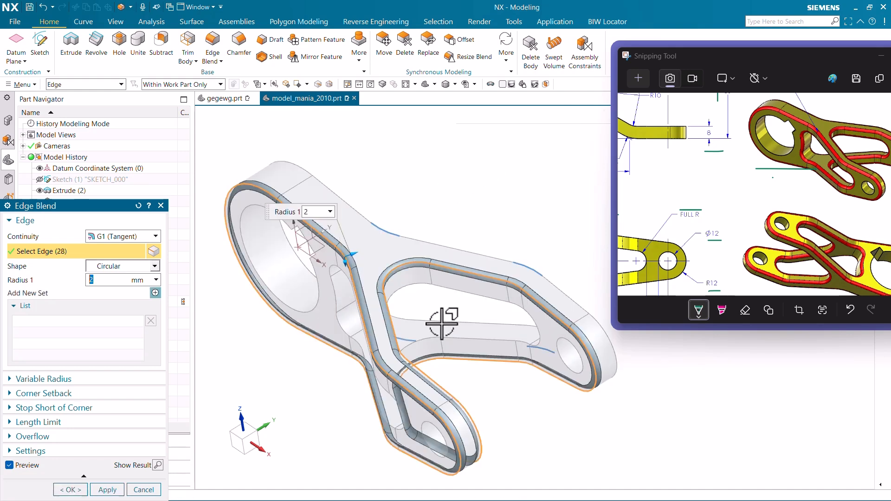
left_click(462, 343)
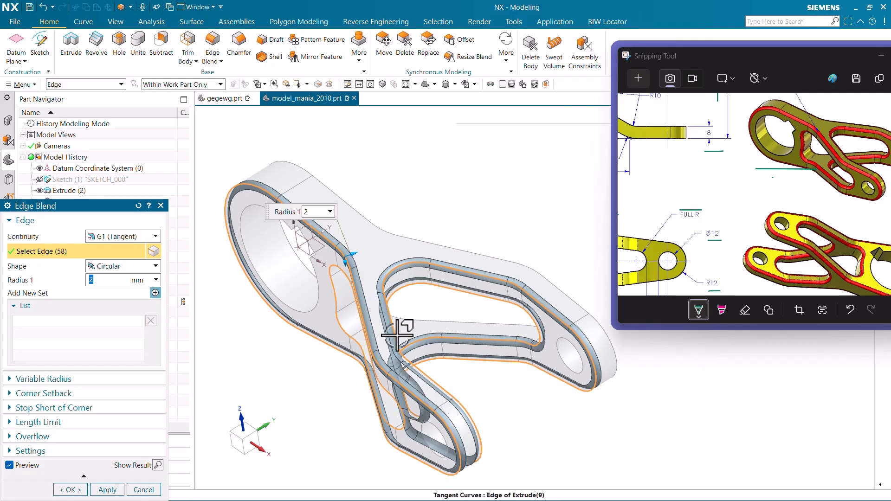
left_click(408, 327)
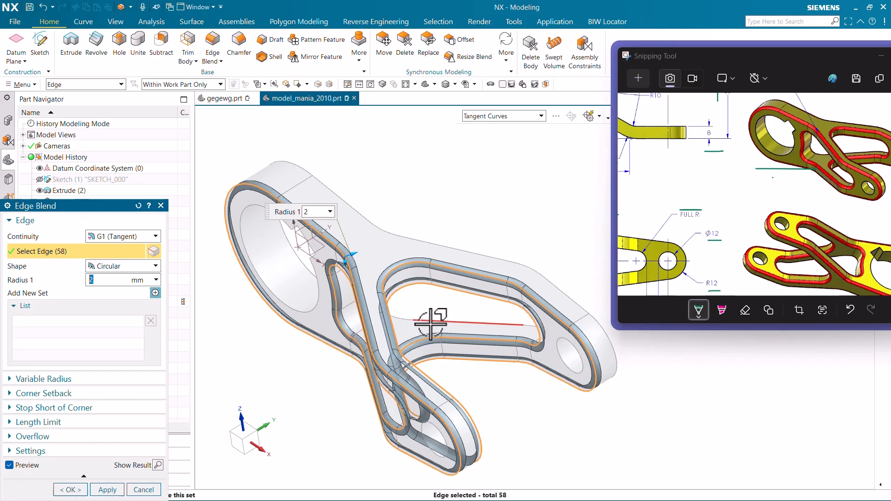
left_click(396, 225)
mouse_move(384, 241)
middle_mouse_down()
mouse_move(424, 221)
mouse_move(400, 225)
mouse_move(358, 211)
mouse_move(297, 242)
middle_mouse_up()
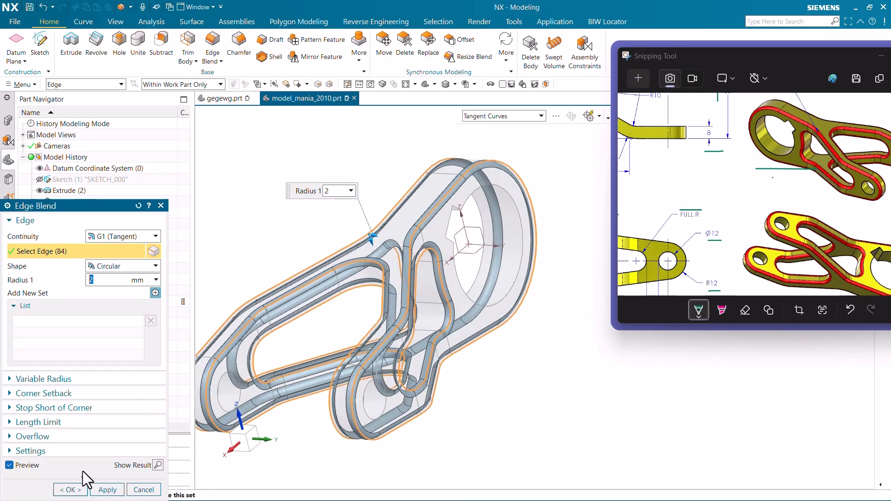
left_click(70, 489)
middle_click_drag(422, 235, 422, 320)
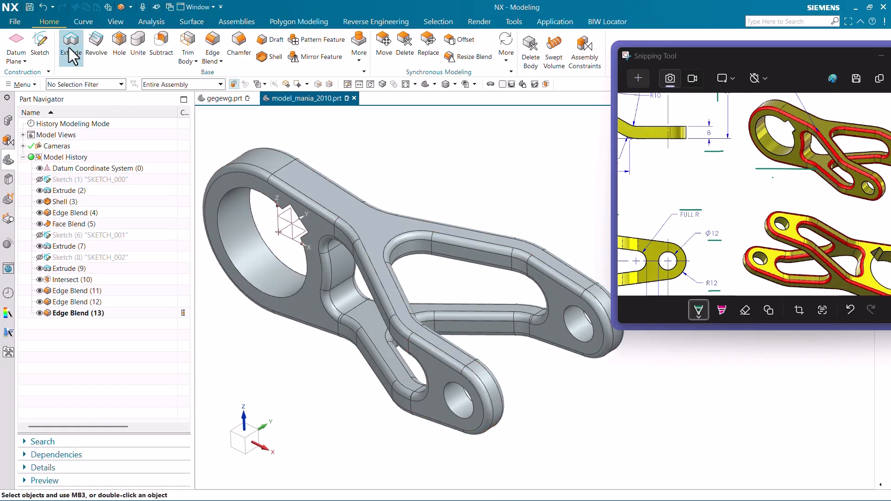
Measure the mass properties of the finished arm, using the Solid Body selection filter
left_click(159, 24)
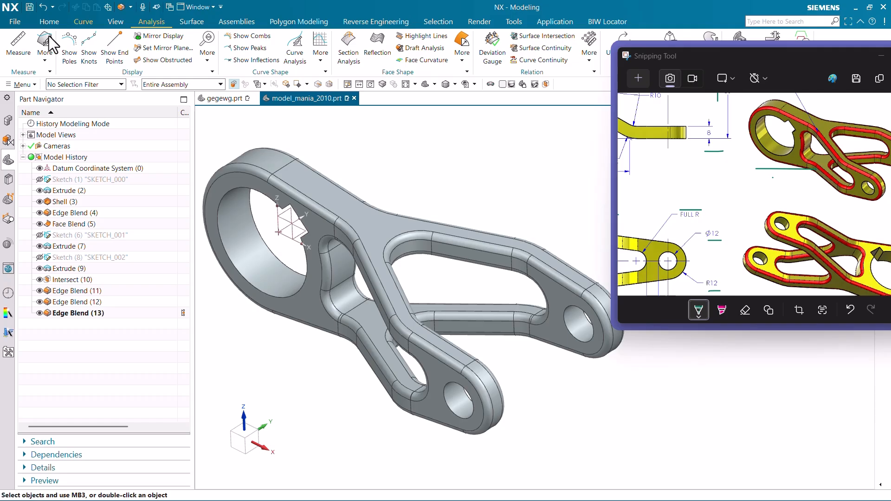
left_click(18, 44)
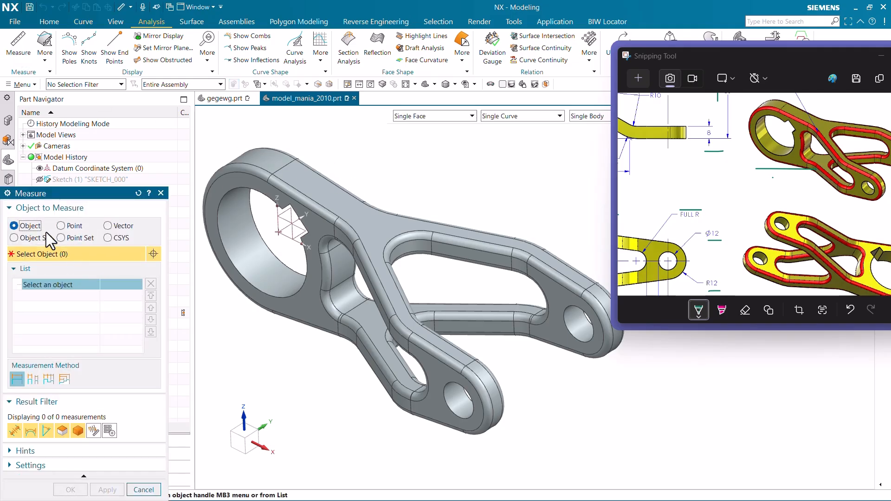
left_click(81, 86)
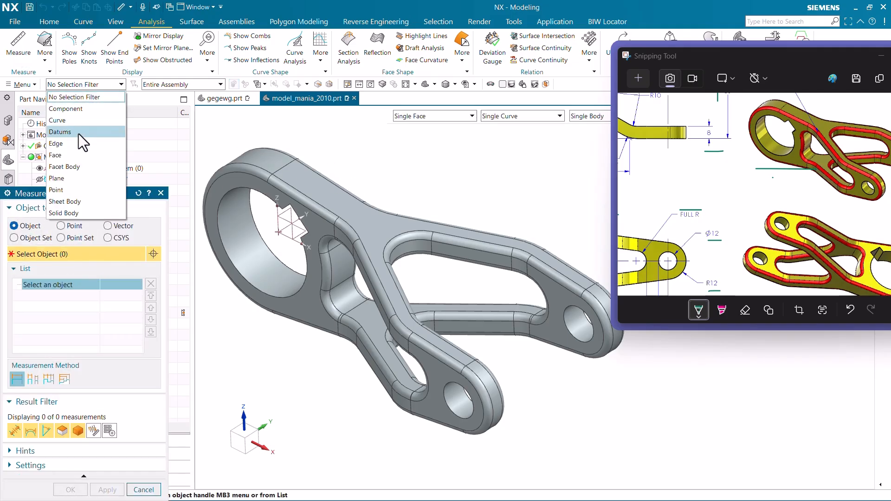
left_click(71, 211)
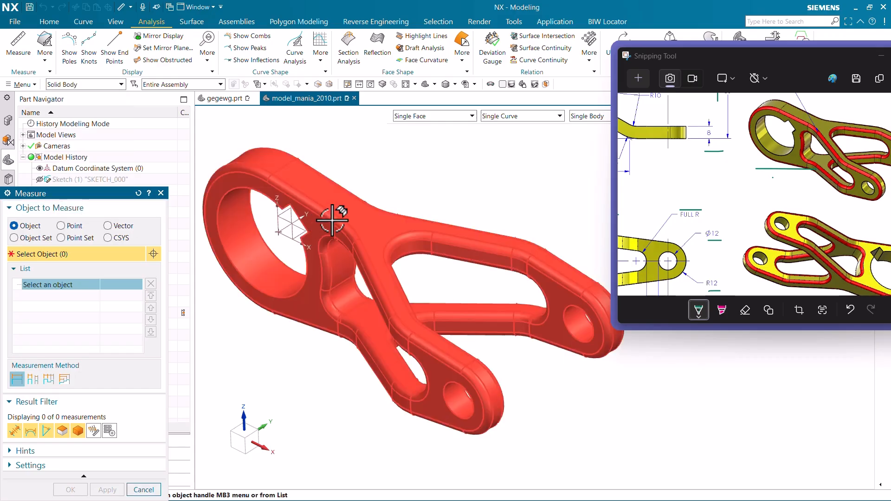
left_click(333, 219)
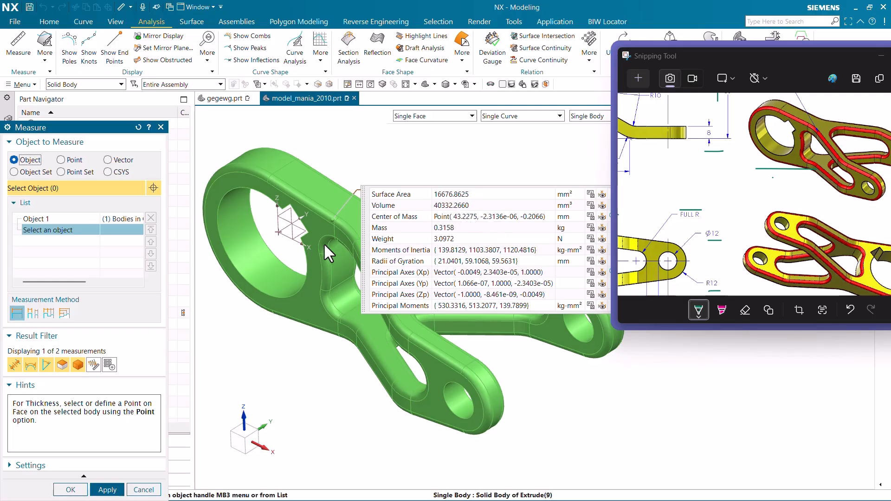
left_click(71, 490)
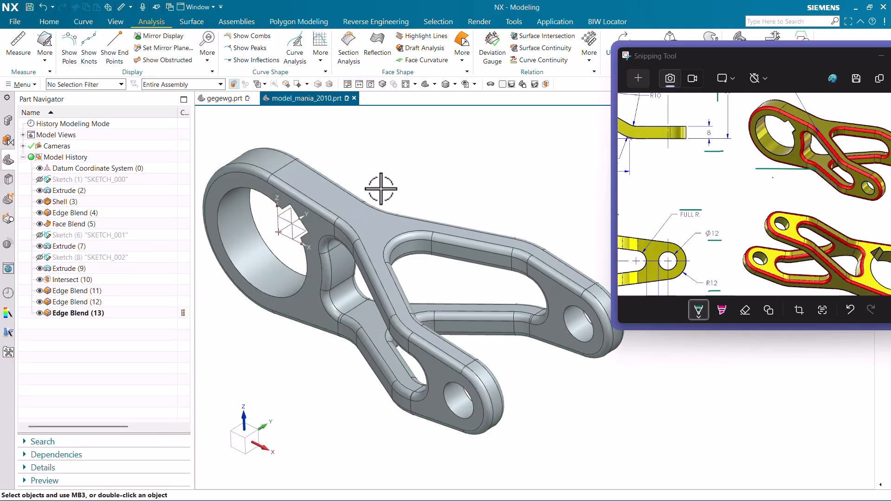
Change the display color of the whole arm body to yellow
middle_click_drag(381, 189, 360, 191)
left_click(367, 183)
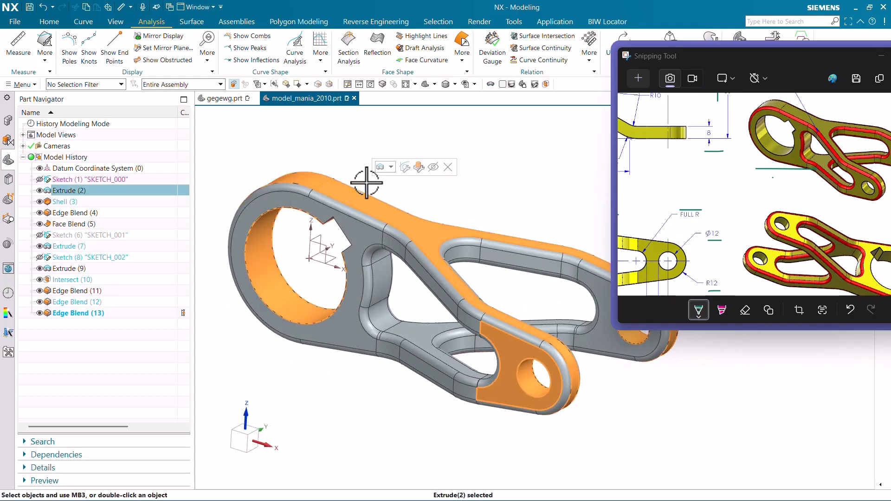
key("ctrl+j")
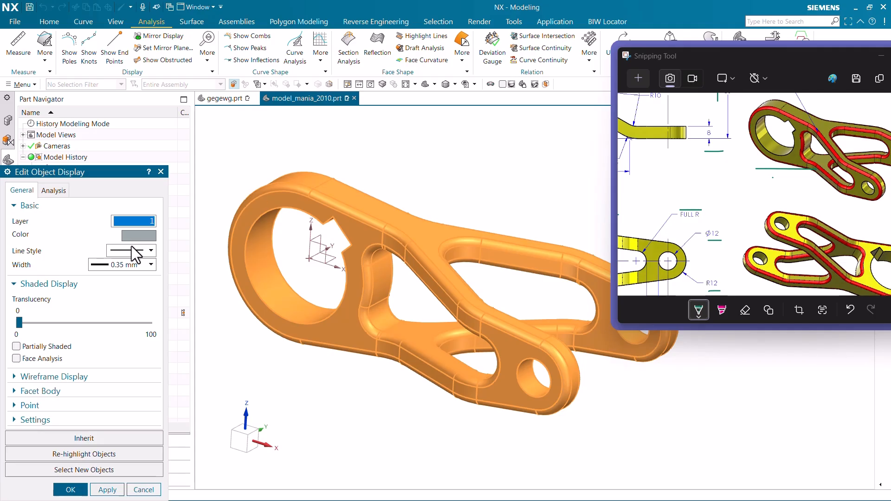
left_click(136, 239)
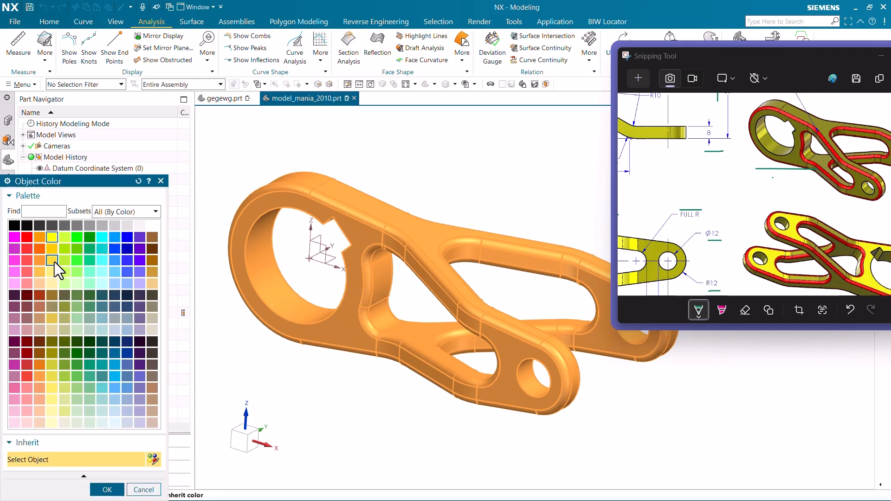
middle_click(54, 262)
middle_click(54, 262)
Assign a red feature face color to the faces of the 2 mm edge blend
left_click(102, 319)
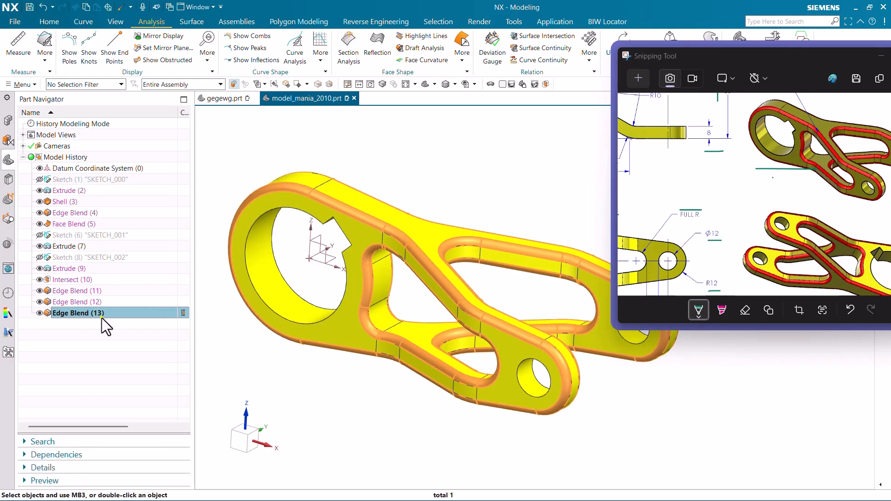
right_click(102, 318)
left_click(156, 187)
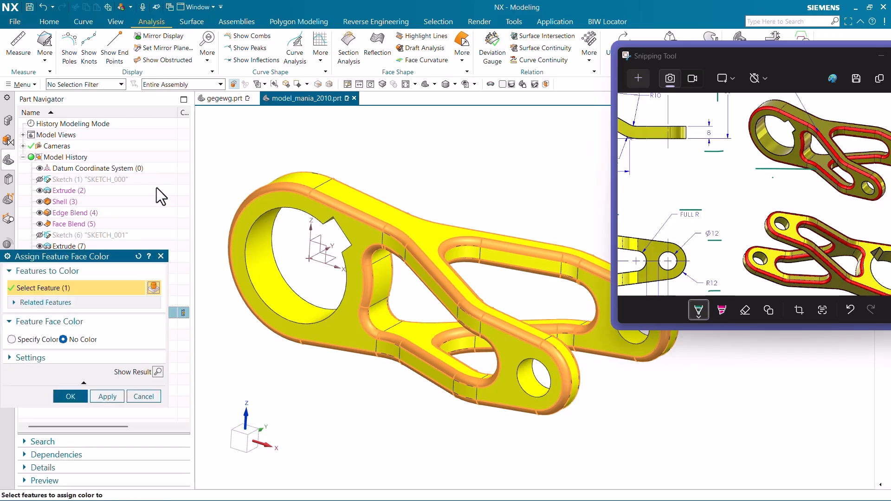
left_click(46, 344)
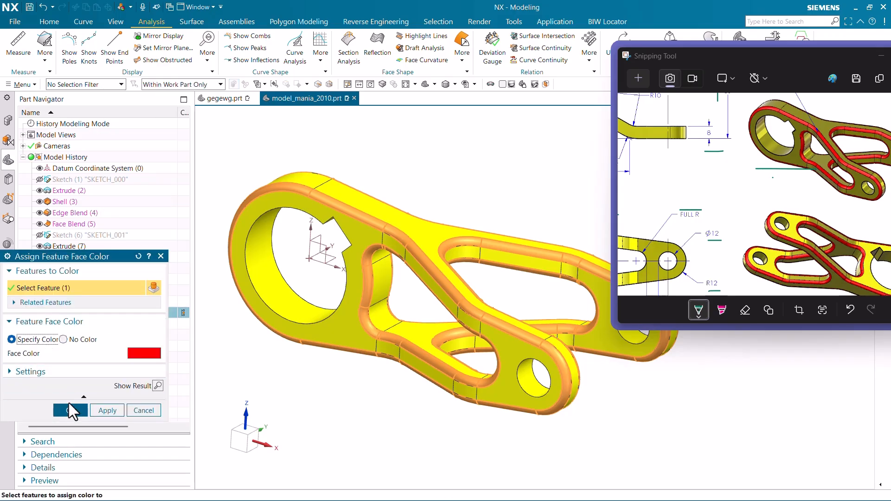
left_click(69, 408)
scroll(365, 260, "down", 3)
scroll(440, 246, "up", 3)
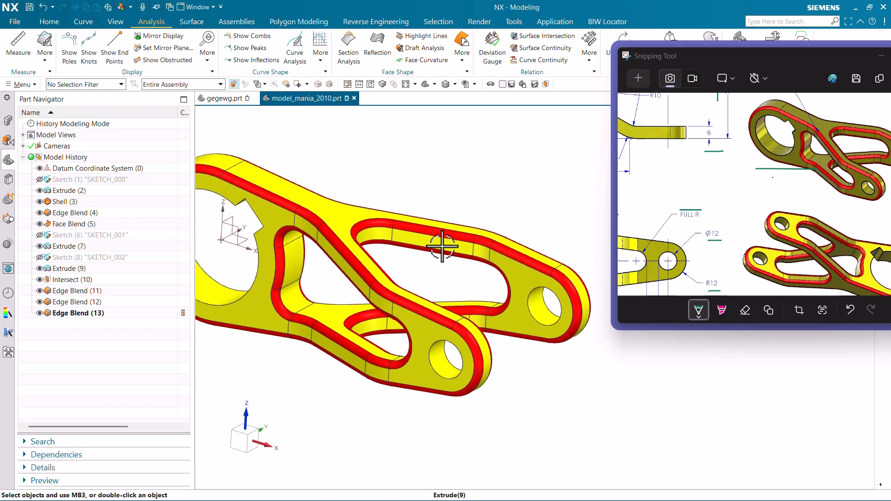
mouse_move(437, 253)
middle_mouse_down()
mouse_move(375, 251)
mouse_move(467, 249)
mouse_move(467, 260)
mouse_move(449, 260)
middle_mouse_up()
scroll(358, 214, "up", 4)
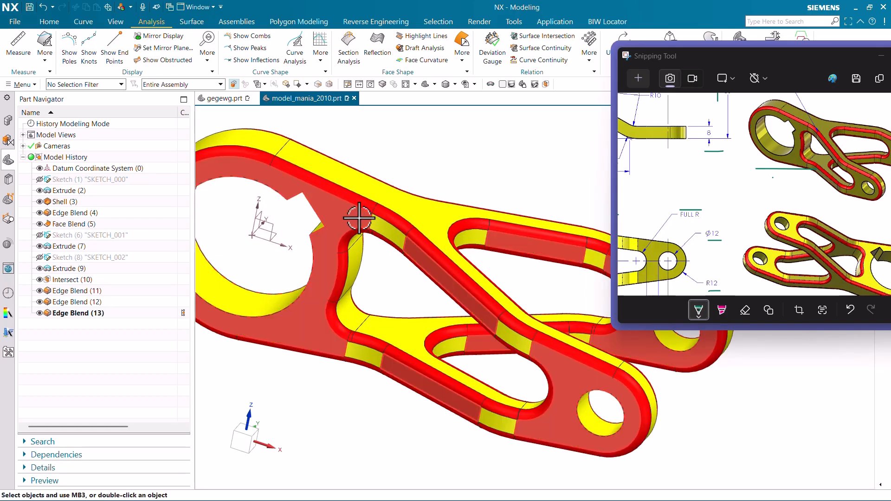
scroll(351, 213, "down", 3)
mouse_move(342, 211)
middle_mouse_down()
mouse_move(316, 204)
mouse_move(309, 207)
mouse_move(333, 209)
mouse_move(299, 216)
mouse_move(338, 201)
mouse_move(329, 208)
middle_mouse_up()
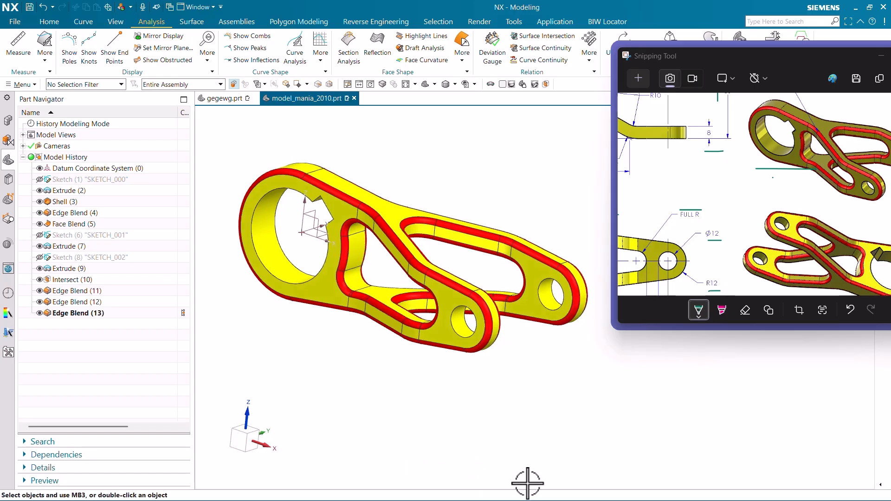